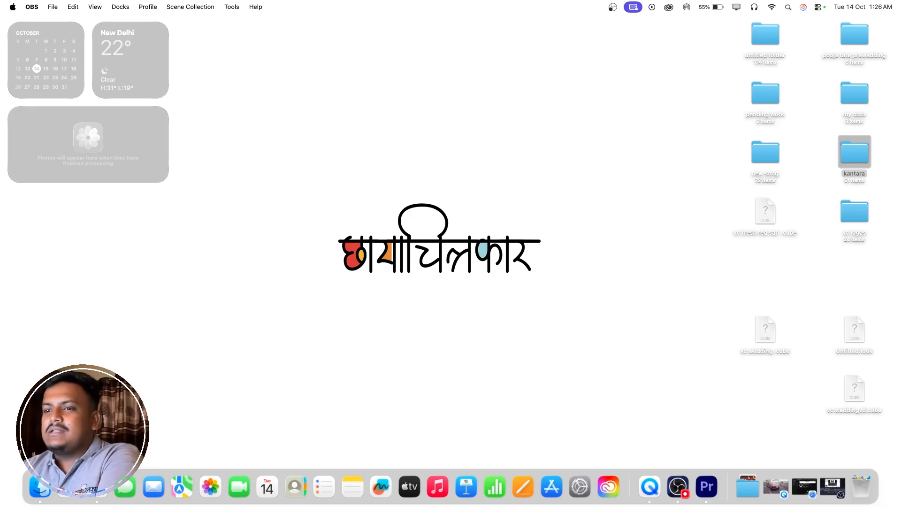
Switch to Safari in full screen and browse the YouTube channel's Videos, Shorts and Playlists sections.
left_click(97, 488)
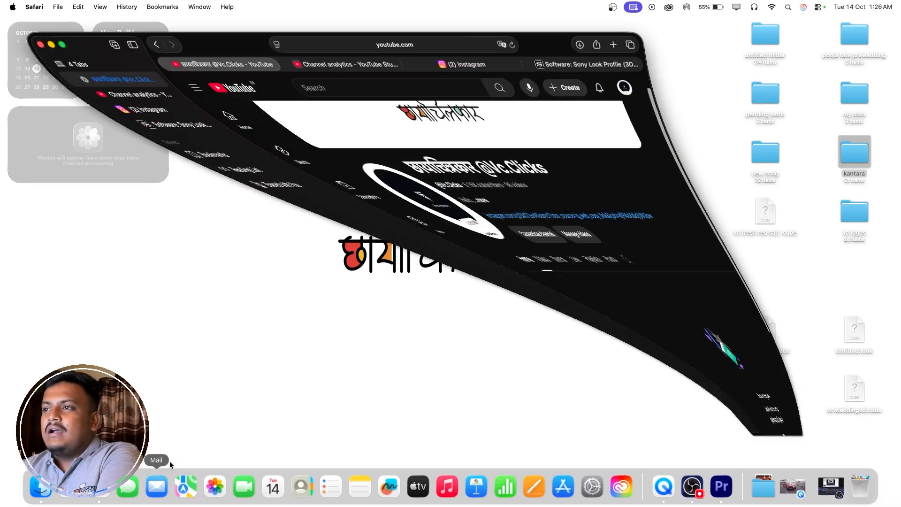
left_click(54, 26)
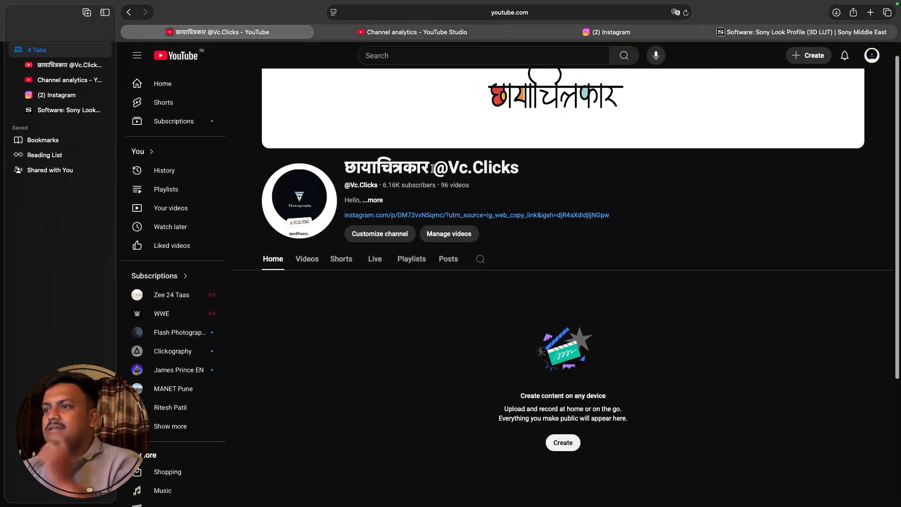
left_click_drag(432, 169, 463, 169)
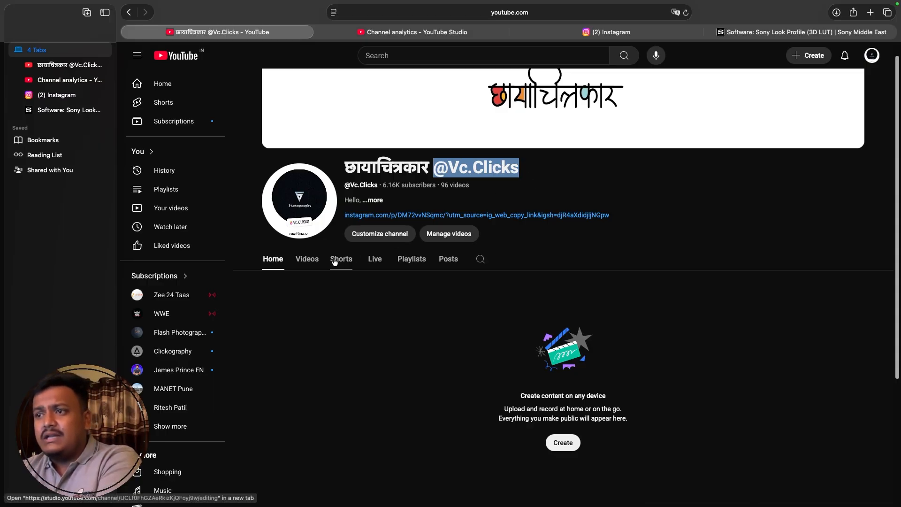
left_click(307, 258)
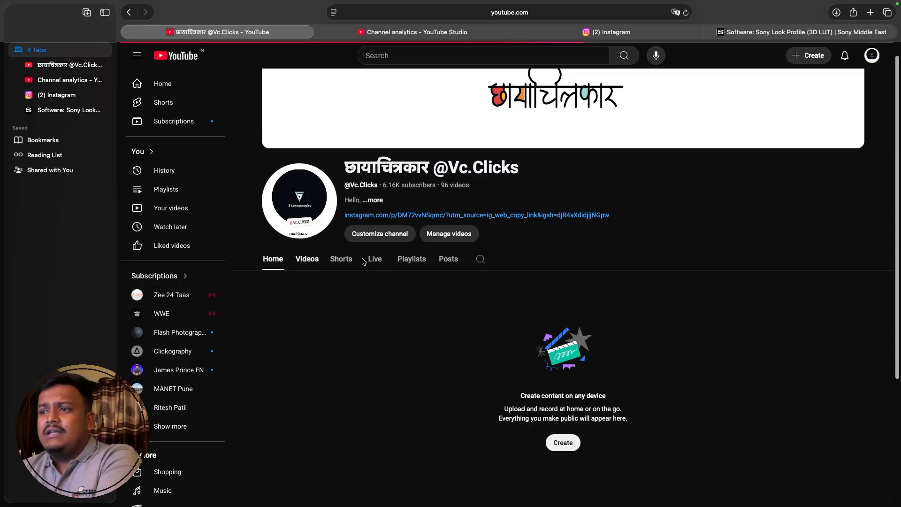
left_click(339, 279)
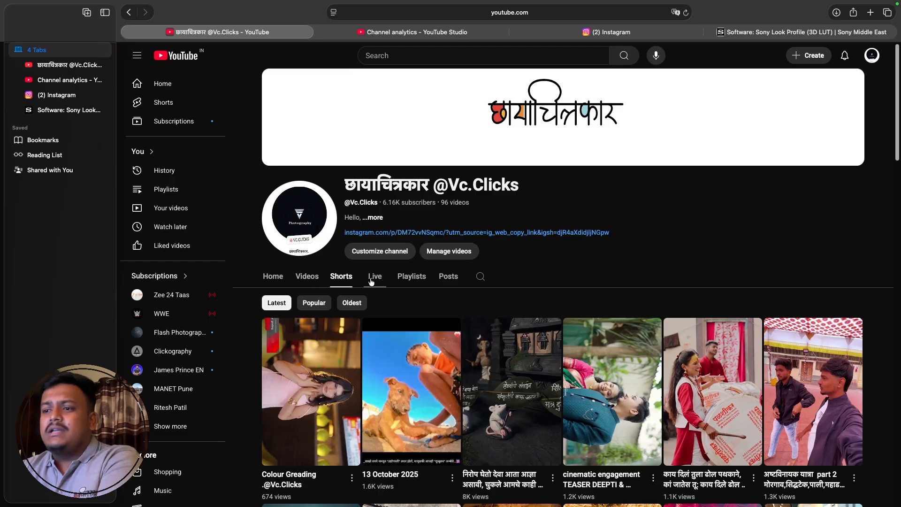
left_click(419, 280)
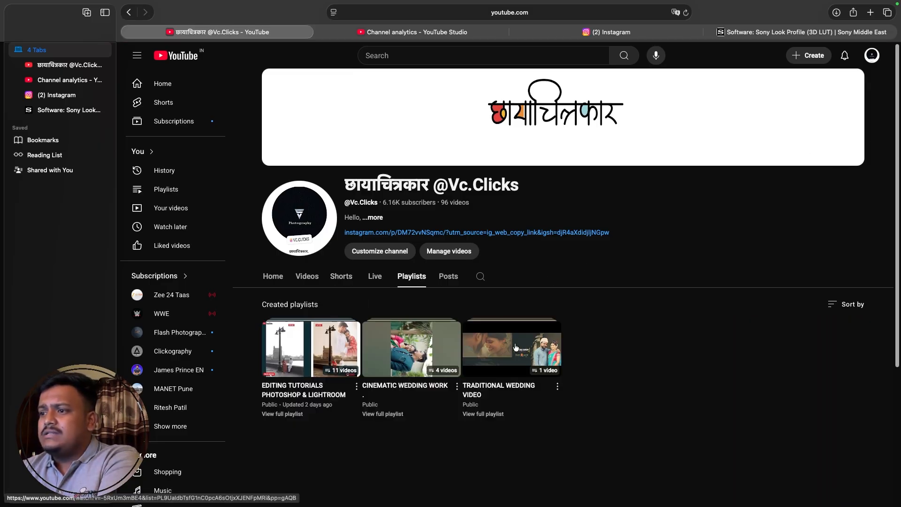
Preview the created playlists, play the EDITING TUTORIALS PHOTOSHOP & LIGHTROOM playlist, look through its video page and pause the video.
mouse_move(517, 356)
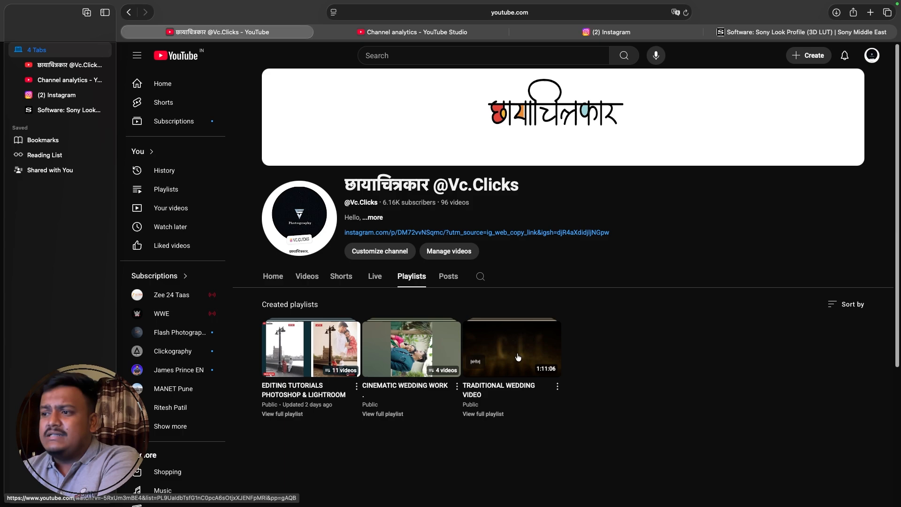
mouse_move(407, 351)
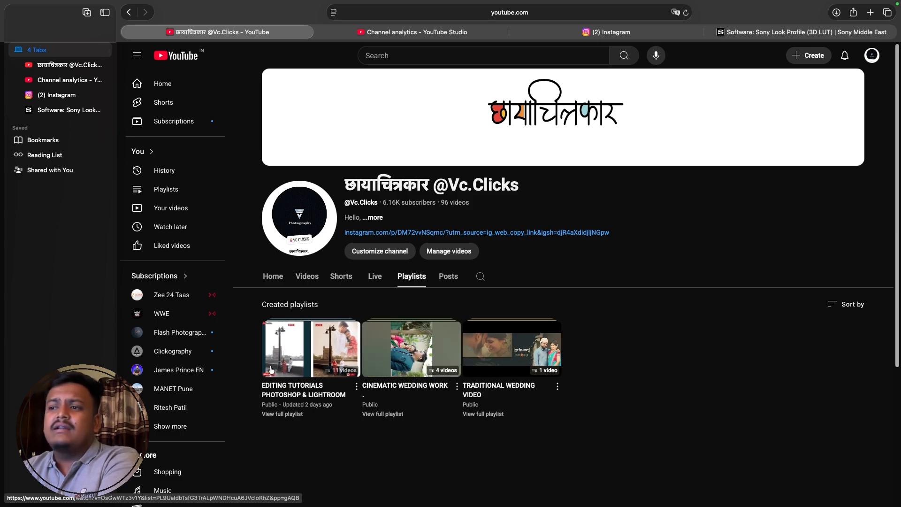
mouse_move(323, 348)
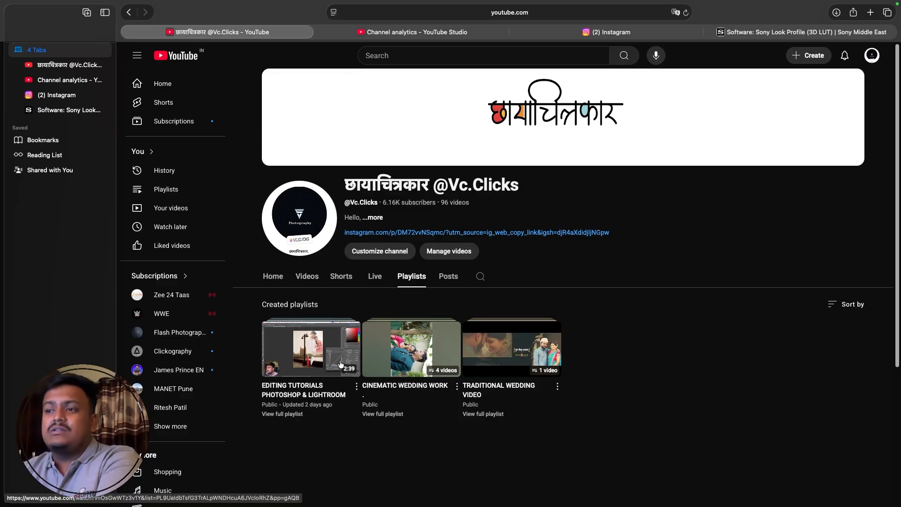
left_click(311, 361)
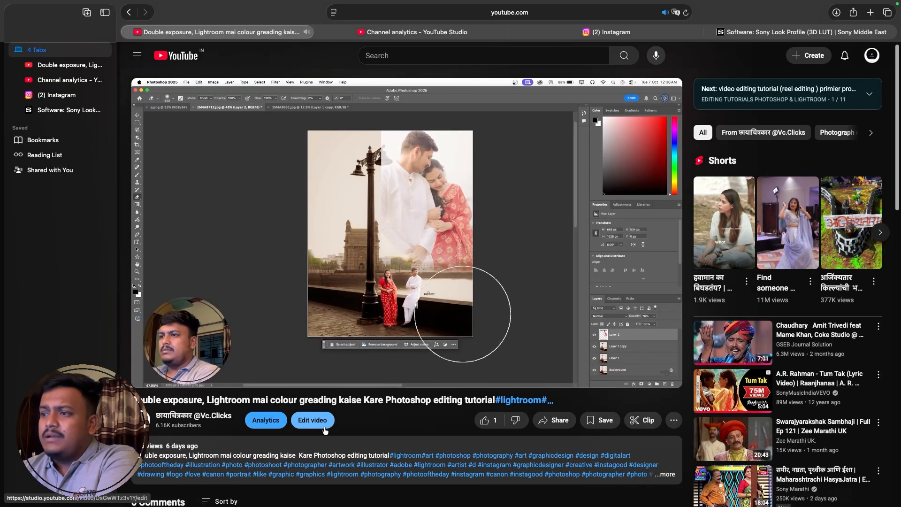
scroll(325, 429, "down", 1)
scroll(699, 324, "up", 1)
scroll(499, 372, "down", 5)
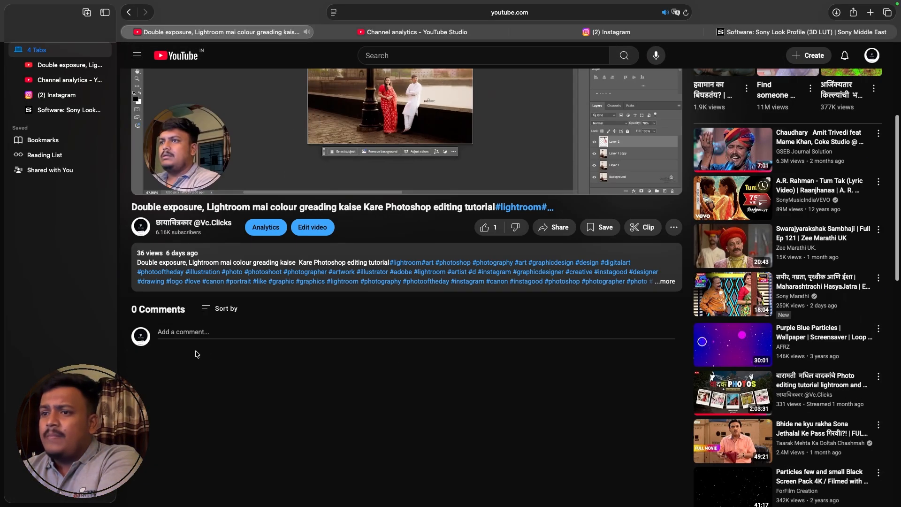
scroll(270, 299, "up", 3)
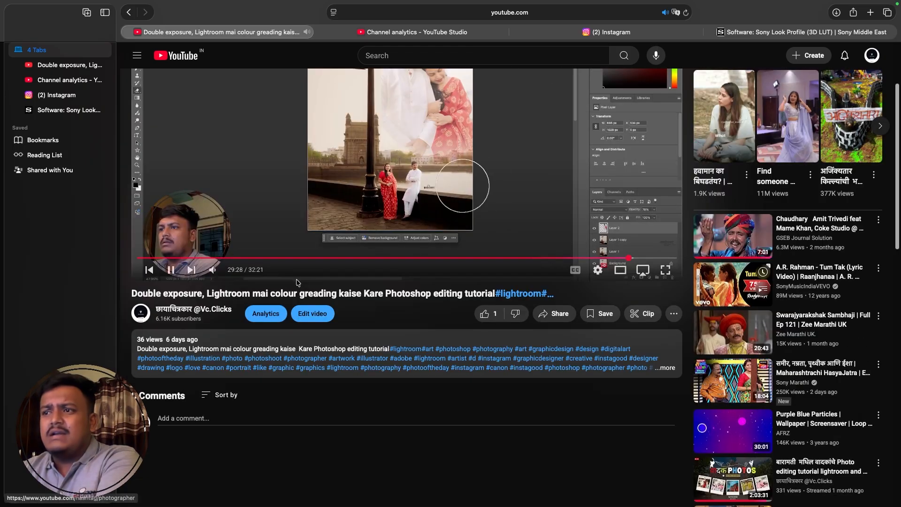
scroll(458, 193, "down", 2)
scroll(457, 202, "up", 4)
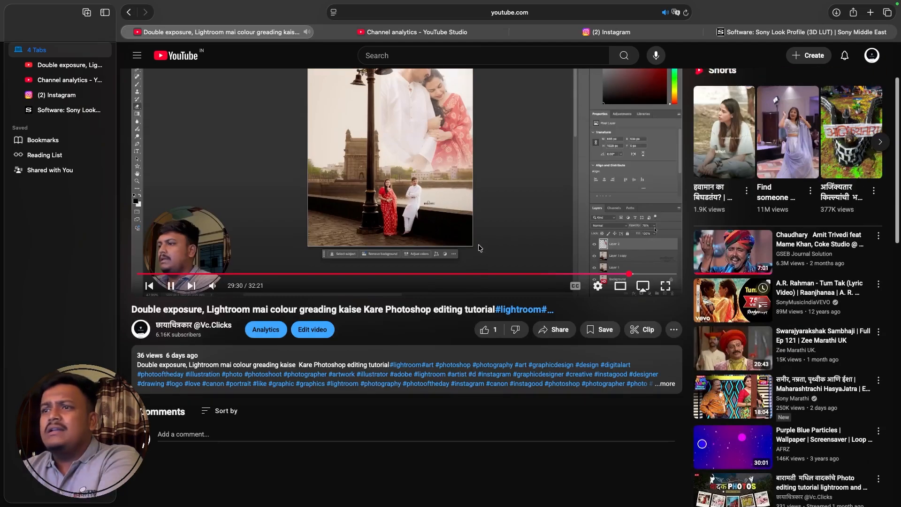
left_click(446, 209)
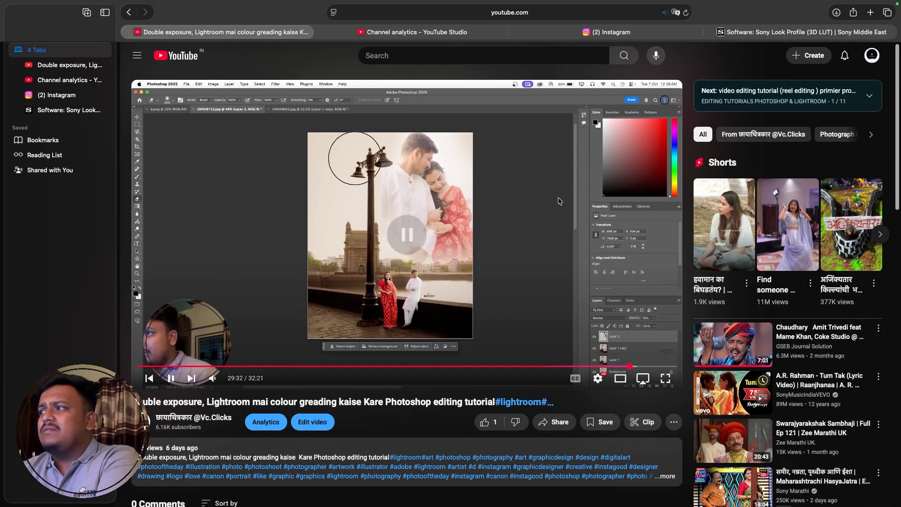
Open the editing tutorials playlist's full page to look through its videos, and view the channel's live subscriber growth in YouTube Studio.
left_click(867, 97)
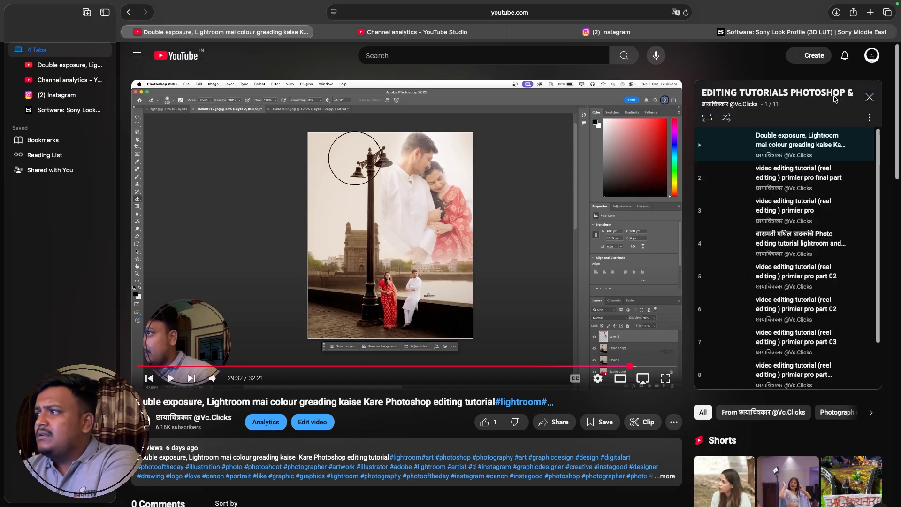
left_click(741, 91)
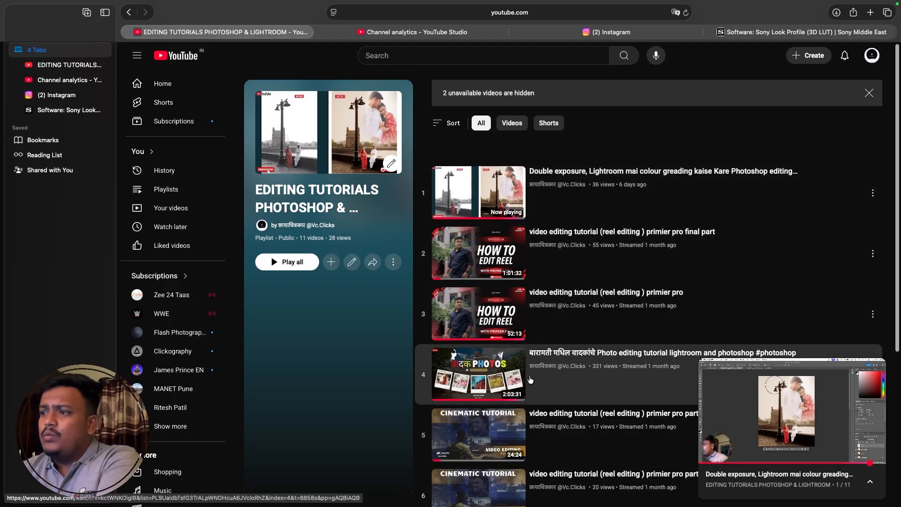
scroll(535, 356, "down", 5)
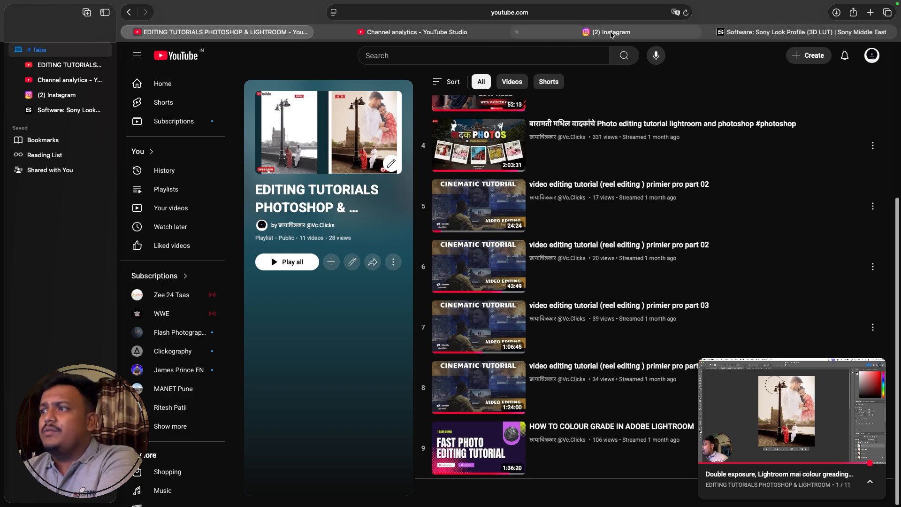
left_click(496, 29)
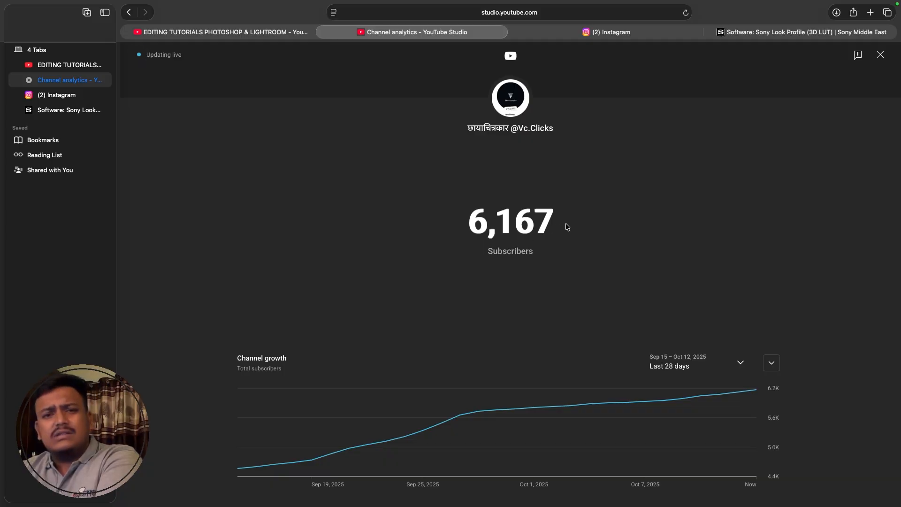
Play the newest Colour Greading reel on the Instagram profile with sound, pause it and close it.
left_click(605, 32)
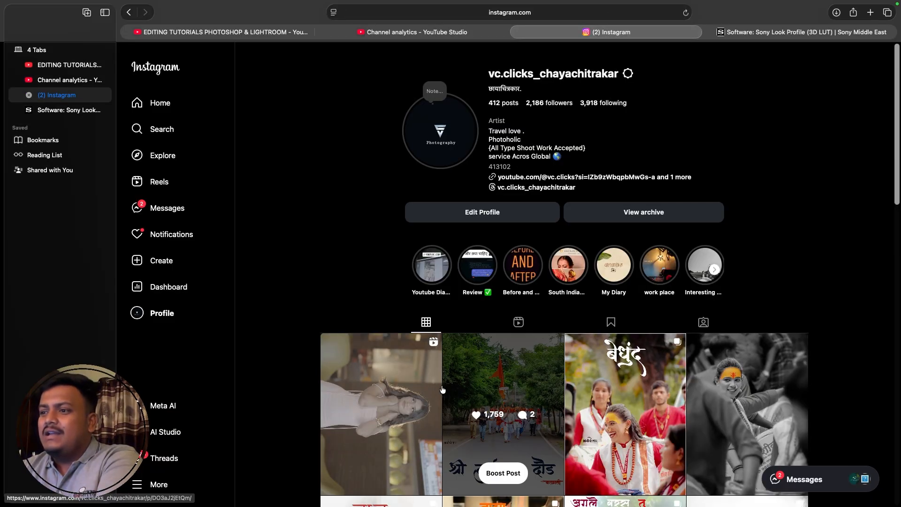
left_click(412, 402)
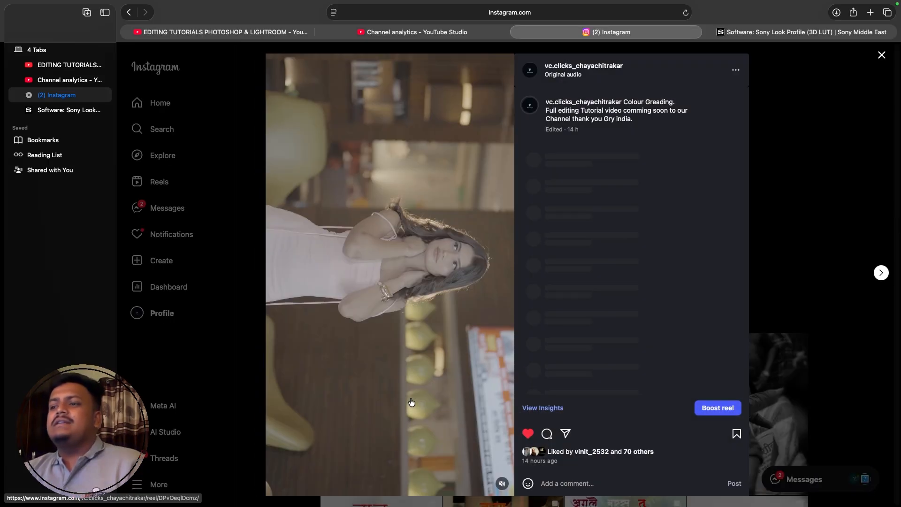
left_click(501, 484)
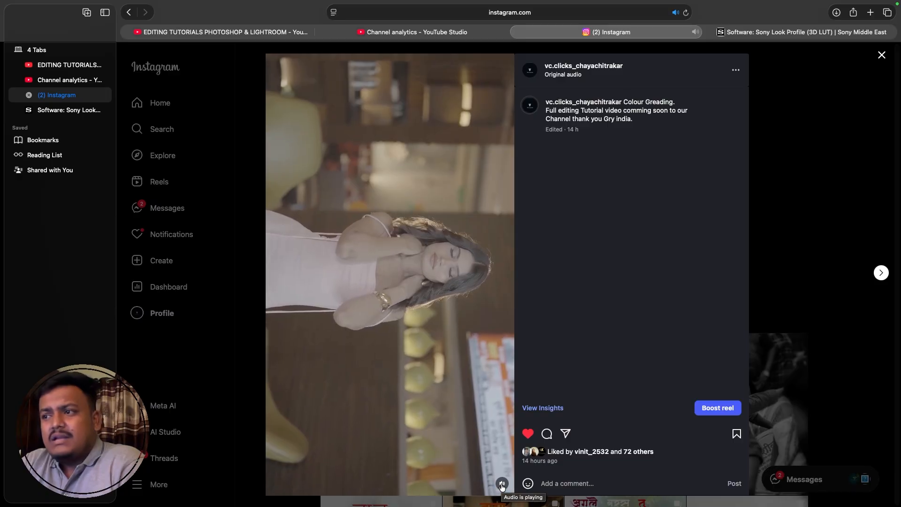
left_click(423, 297)
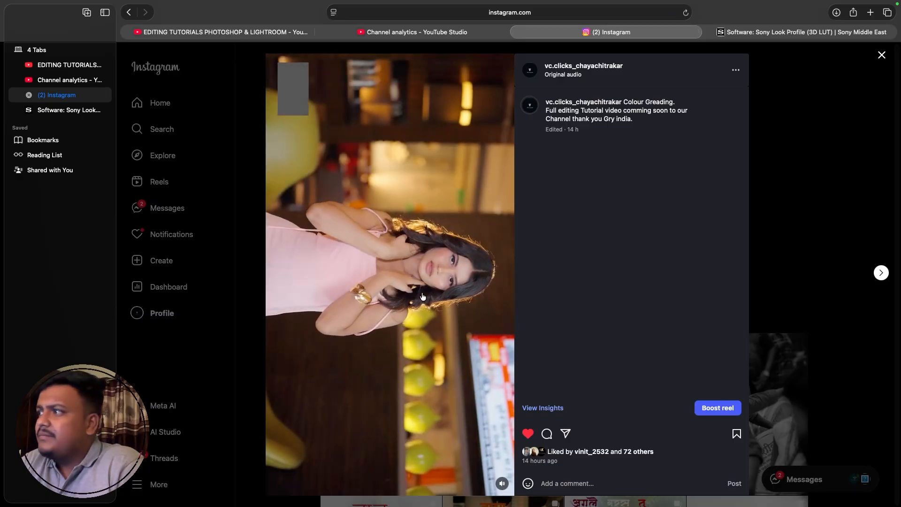
left_click(879, 56)
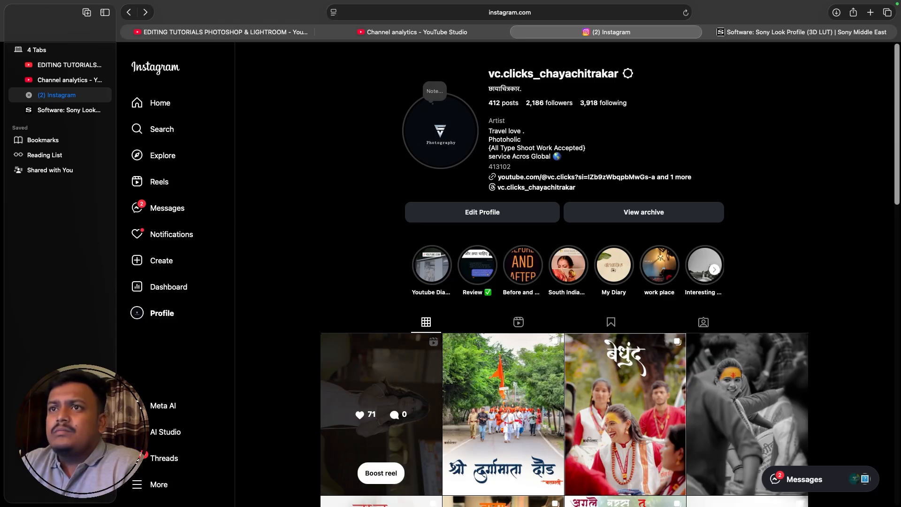
Take the Safari window out of full screen and minimise it to reveal the desktop.
mouse_move(171, 1)
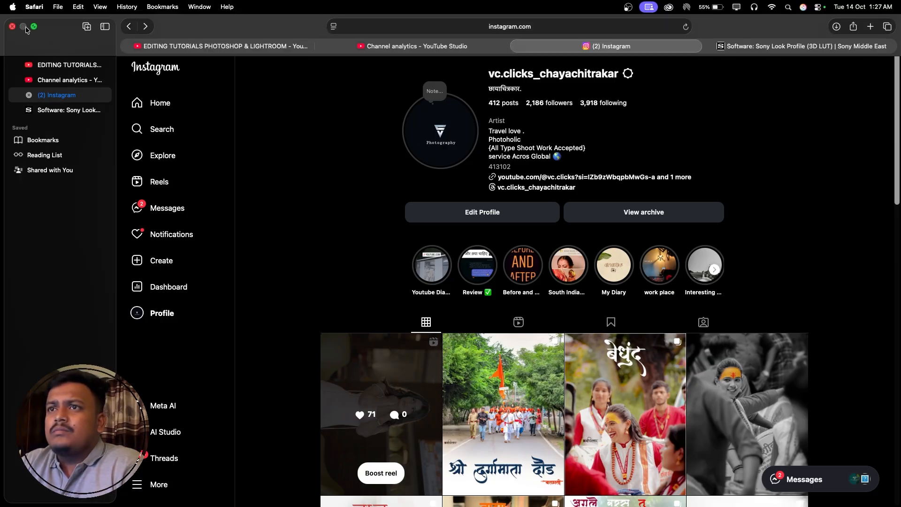
left_click(34, 27)
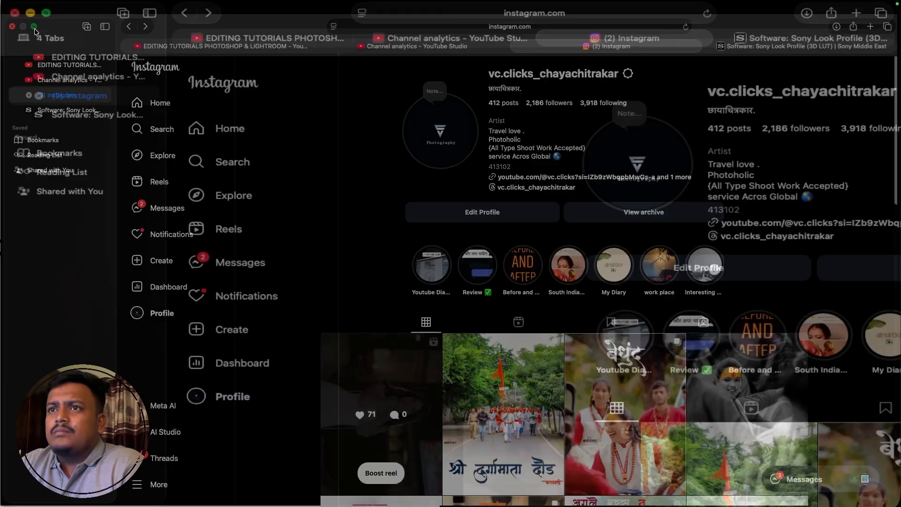
left_click(43, 28)
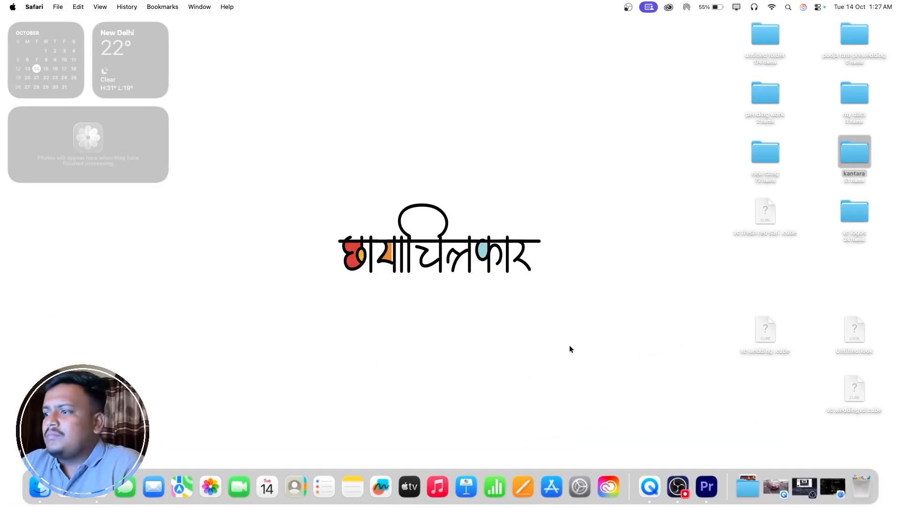
Switch to Premiere Pro and open Nested Sequence 03 in the timeline.
left_click(704, 492)
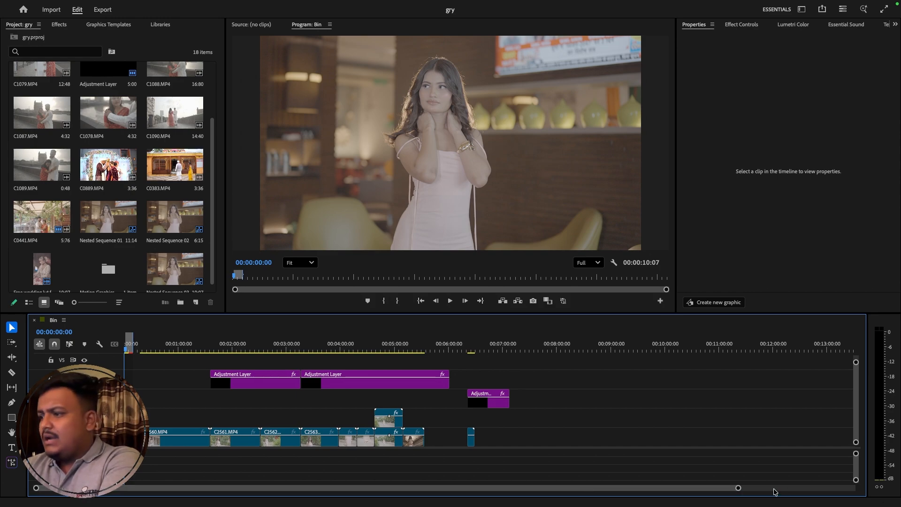
left_click_drag(737, 488, 553, 492)
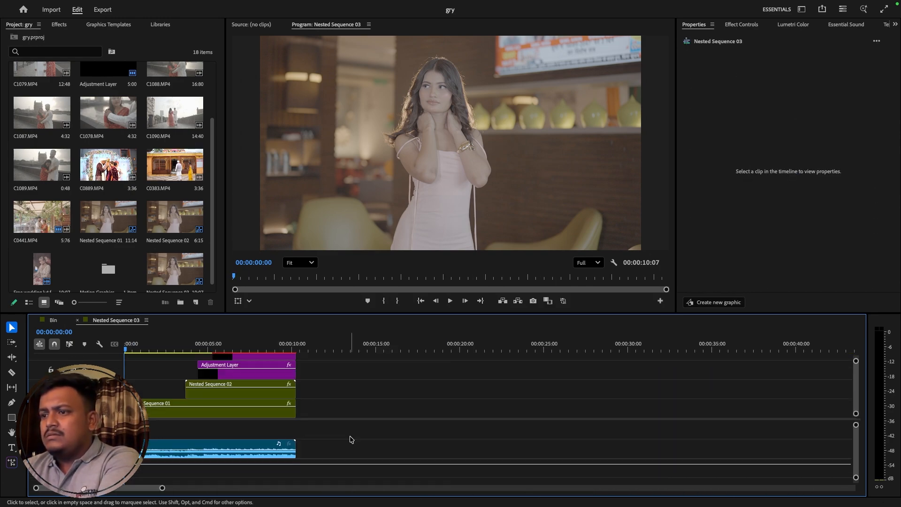
Set the system sound output to MacBook Pro Speakers and play Nested Sequence 03 through to its end.
mouse_move(725, 4)
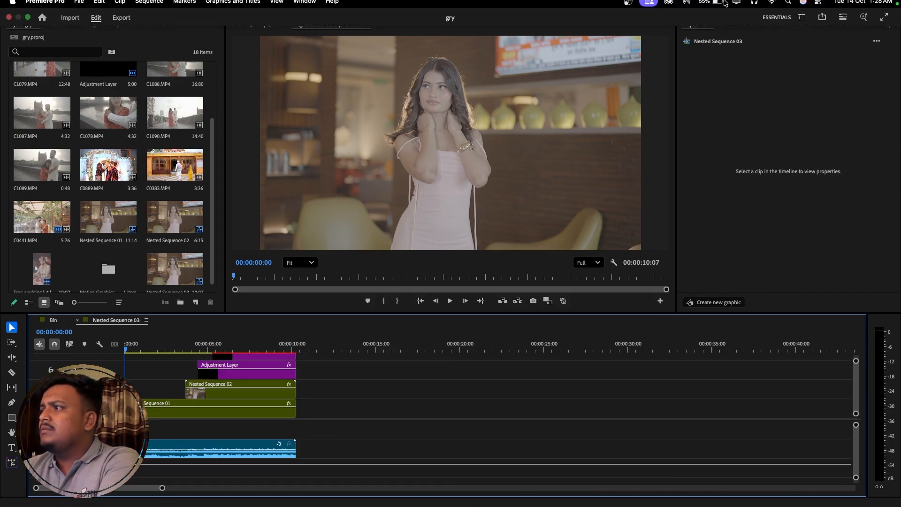
left_click(756, 8)
left_click(791, 65)
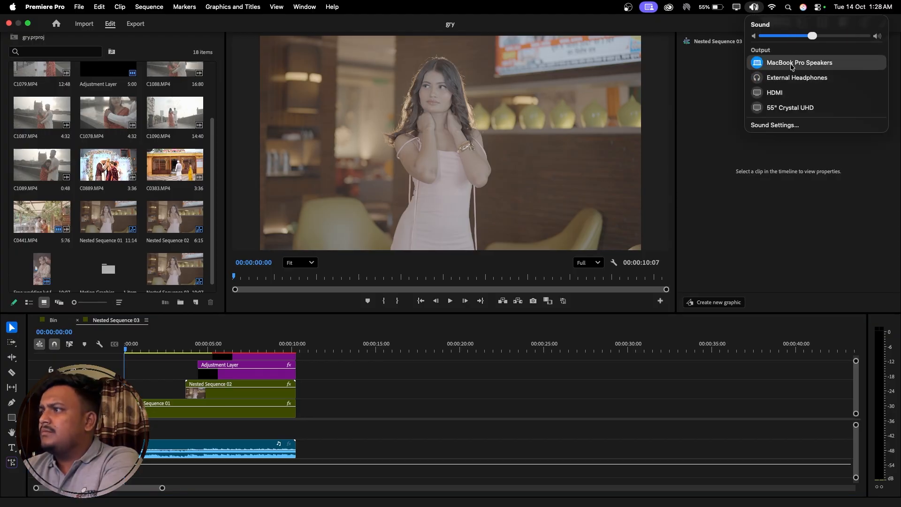
left_click(449, 300)
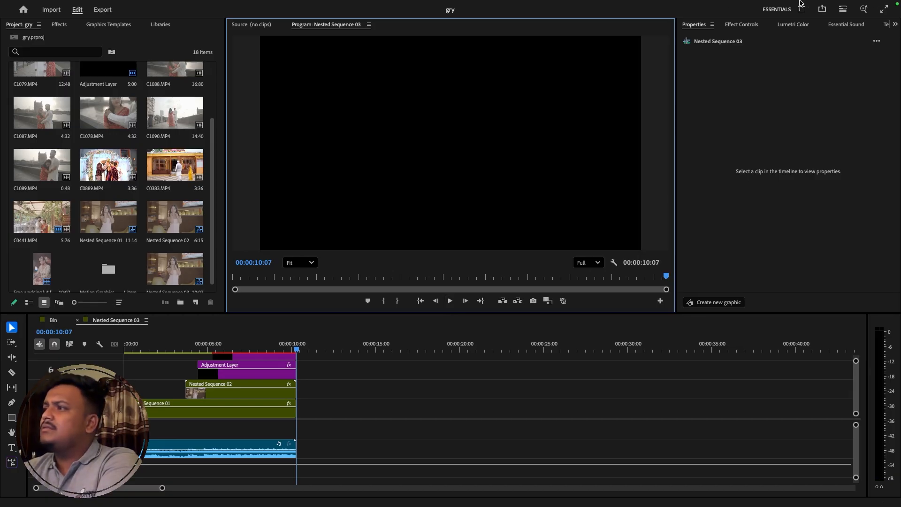
Set the system sound output to External Headphones.
mouse_move(796, 4)
left_click(753, 7)
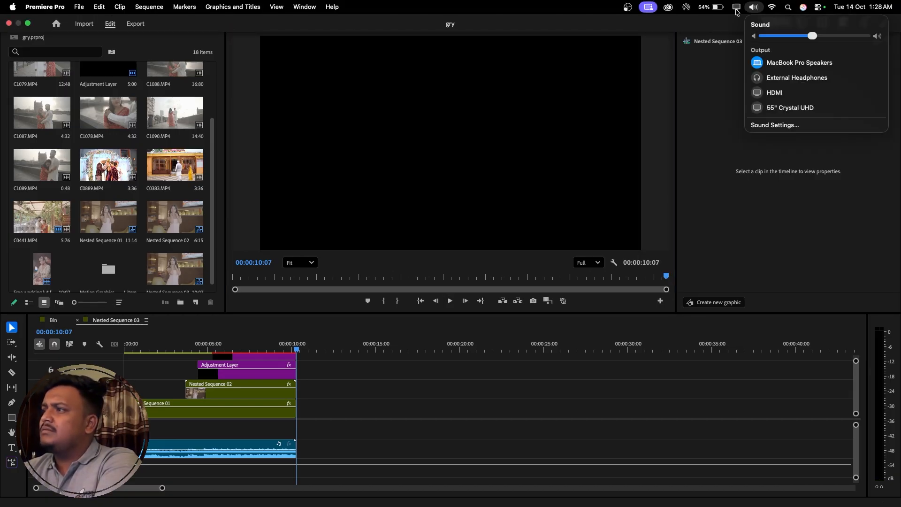
left_click(736, 10)
left_click(752, 8)
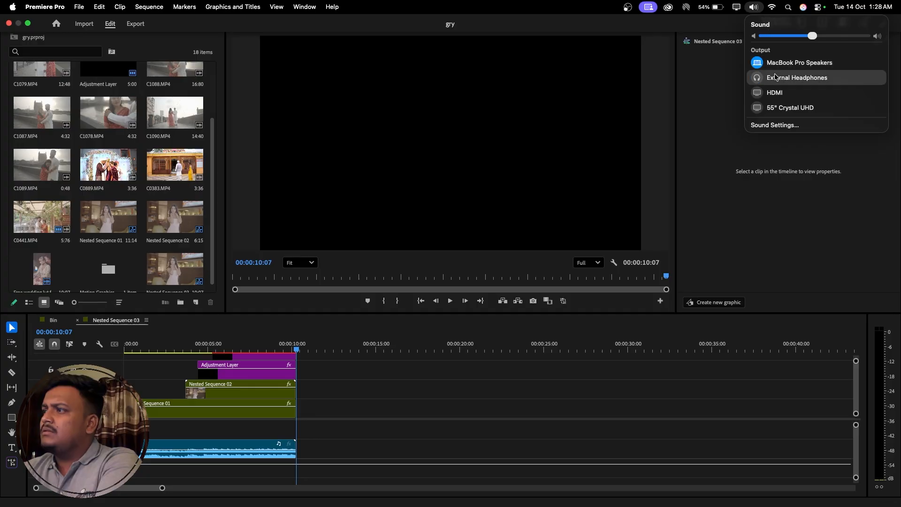
left_click(775, 77)
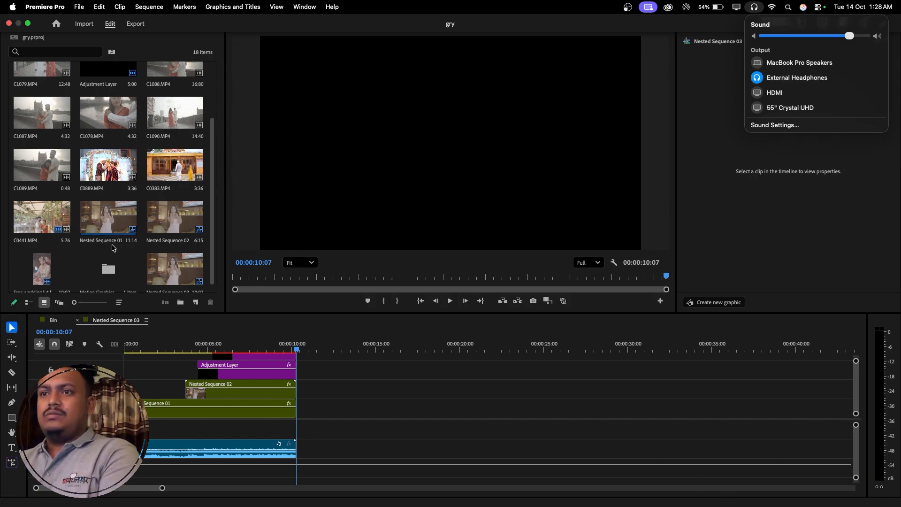
scroll(115, 248, "down", 1)
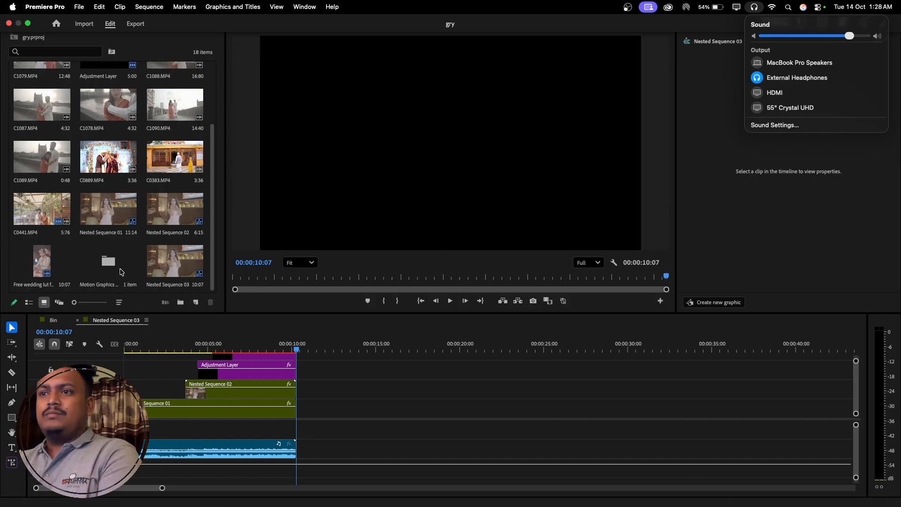
Open Nested Sequence 02 in the timeline, scrub through its ungraded footage and return the playhead to the start.
left_click(134, 216)
left_click(186, 254)
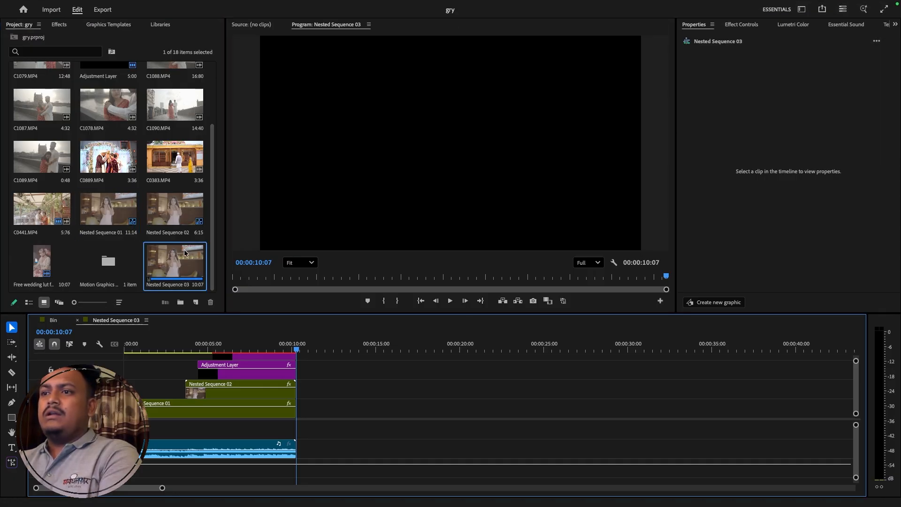
double_click(171, 200)
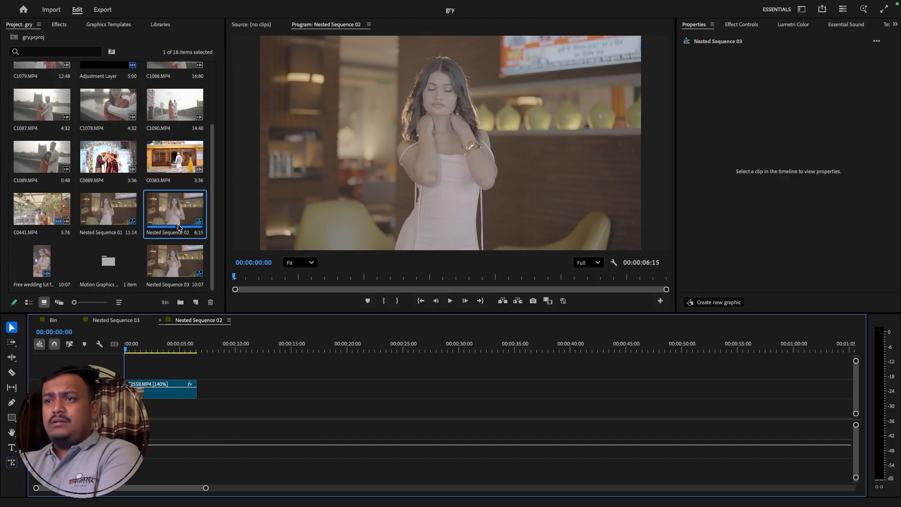
left_click_drag(239, 283, 553, 278)
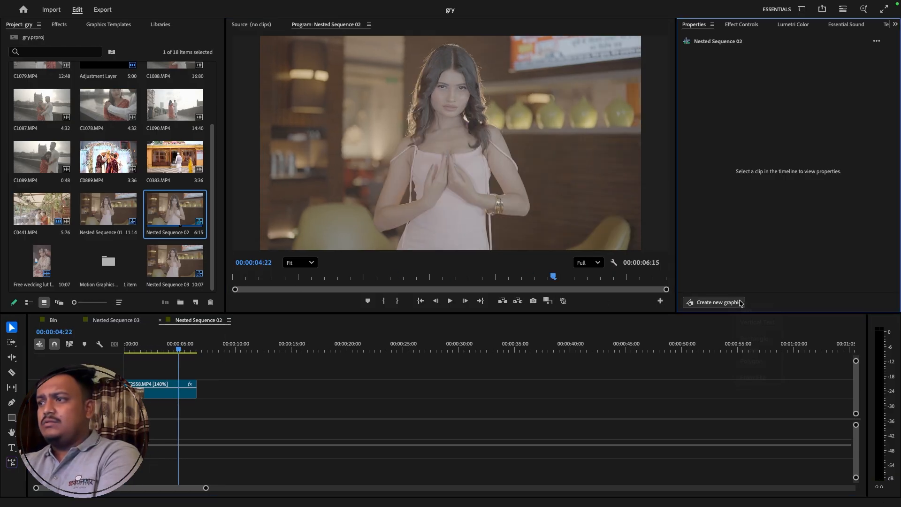
left_click(693, 302)
left_click(682, 280)
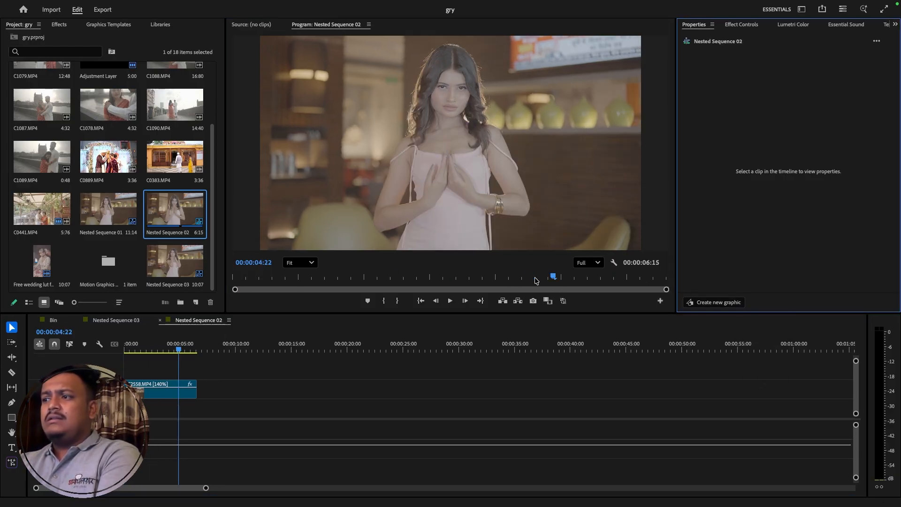
left_click_drag(537, 280, 231, 279)
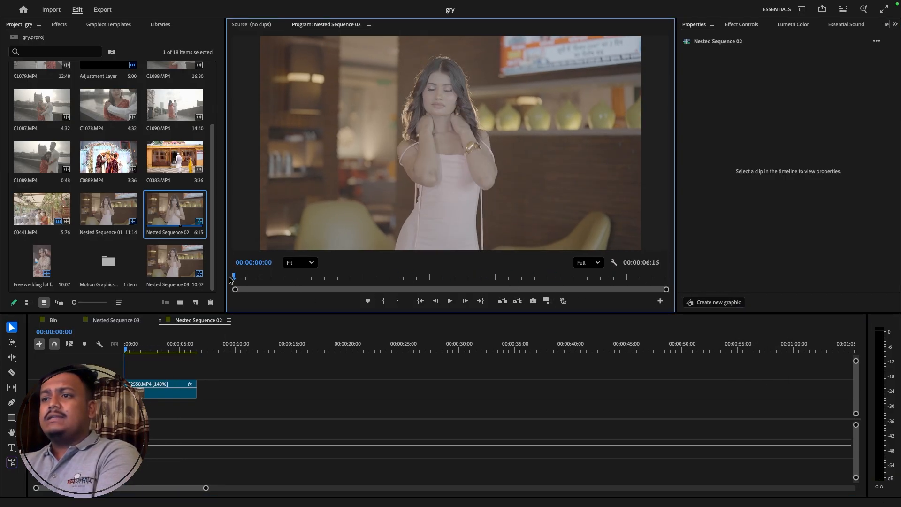
Review the sequence settings of Nested Sequence 02, including its frame size, timebase and preview codec.
mouse_move(181, 2)
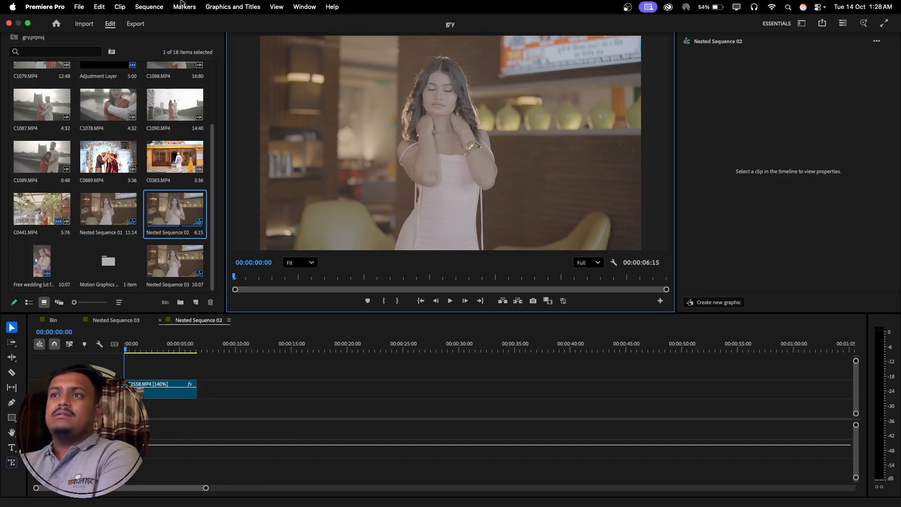
left_click(147, 9)
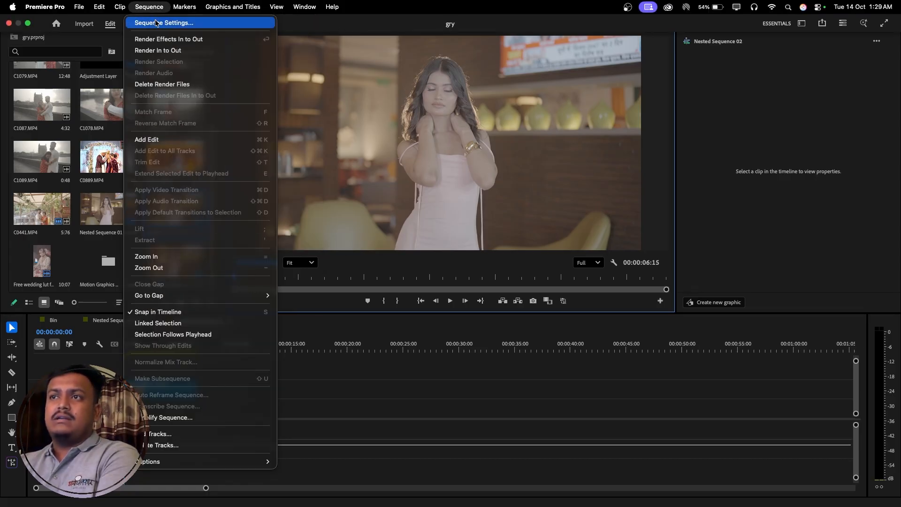
left_click(156, 22)
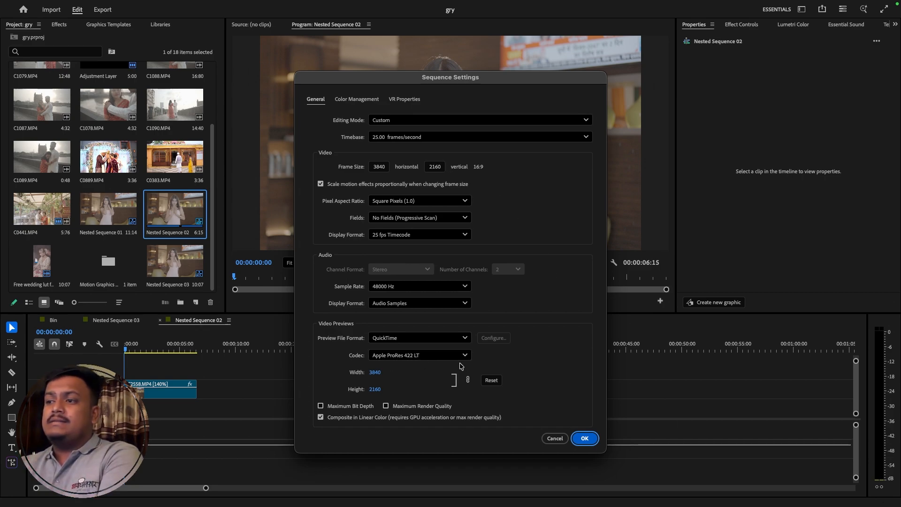
left_click(584, 438)
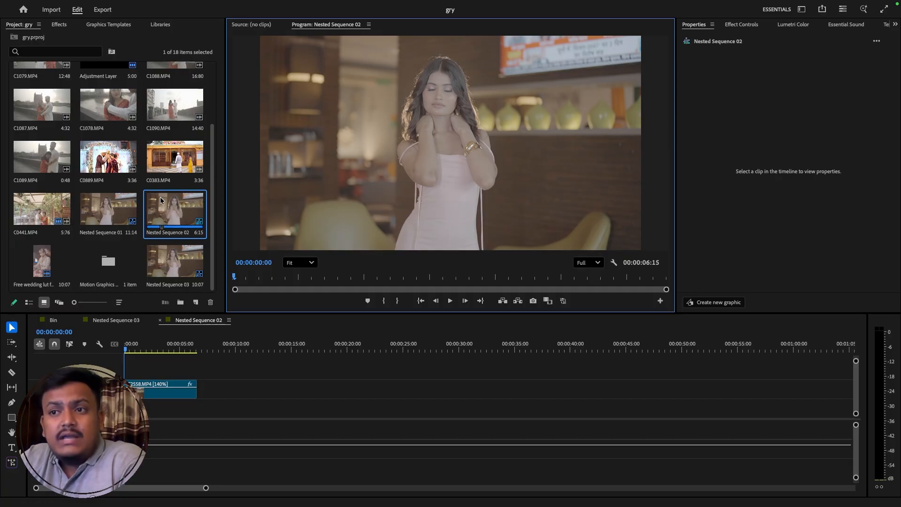
Add only the audio of the Free wedding lut clip at the start of Nested Sequence 02.
double_click(35, 265)
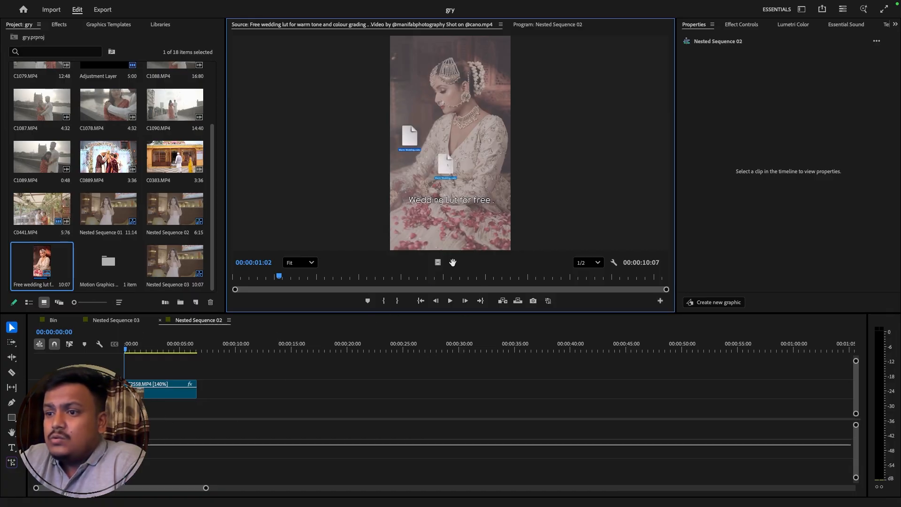
left_click_drag(452, 262, 197, 448)
Extend C2558.MP4 to the end of the audio on the lowest video track and duplicate it onto the track above.
mouse_move(196, 393)
left_mouse_down()
mouse_move(239, 398)
mouse_move(197, 395)
mouse_move(197, 410)
left_mouse_up()
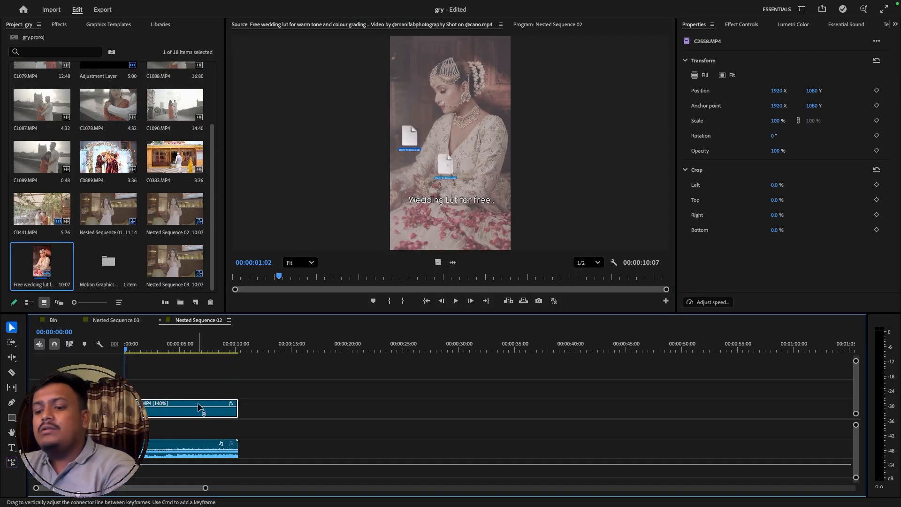
double_click(165, 413)
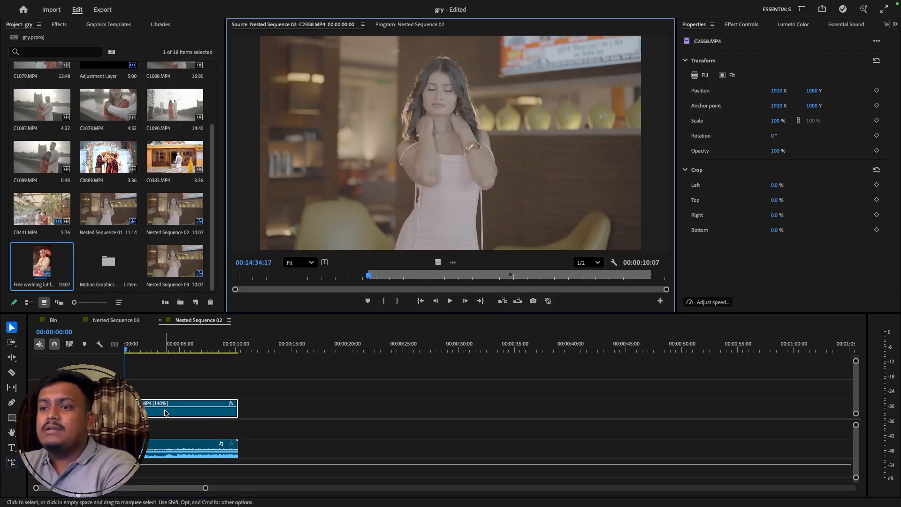
left_click_drag(183, 413, 183, 393)
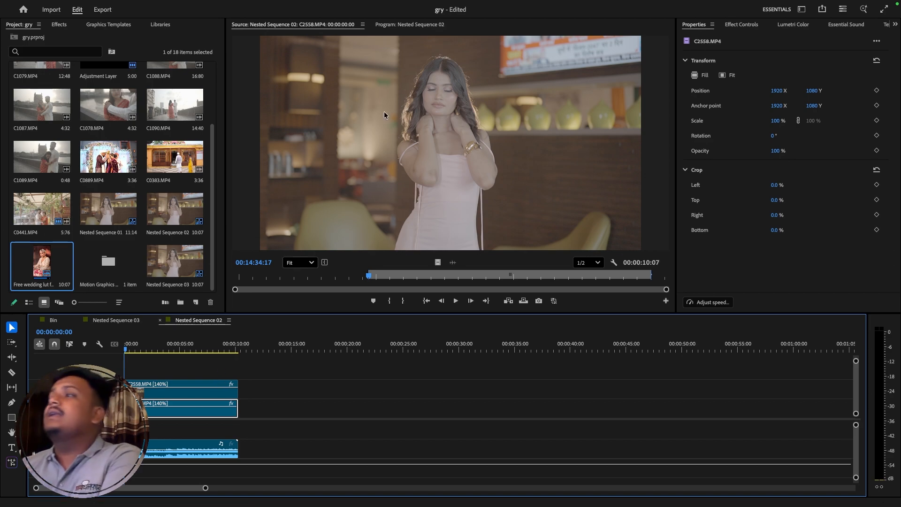
Set the system sound output to MacBook Pro Speakers.
mouse_move(839, 3)
left_click(754, 7)
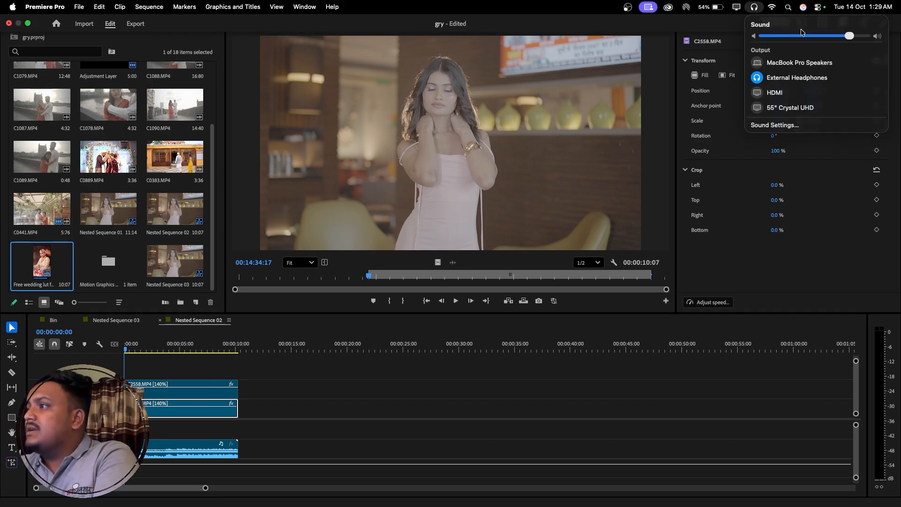
left_click(799, 62)
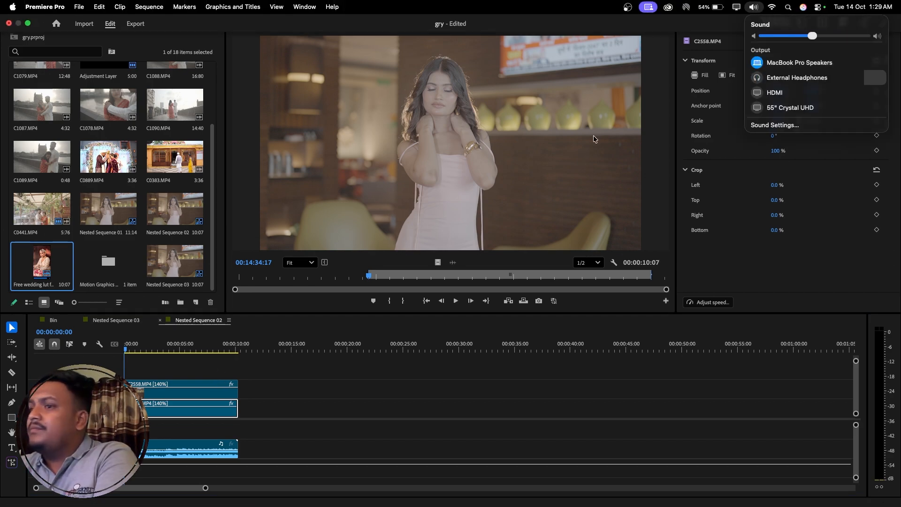
Play Nested Sequence 02 from its start to find the cut point in the music and stop at 00:00:04:18.
left_click(456, 301)
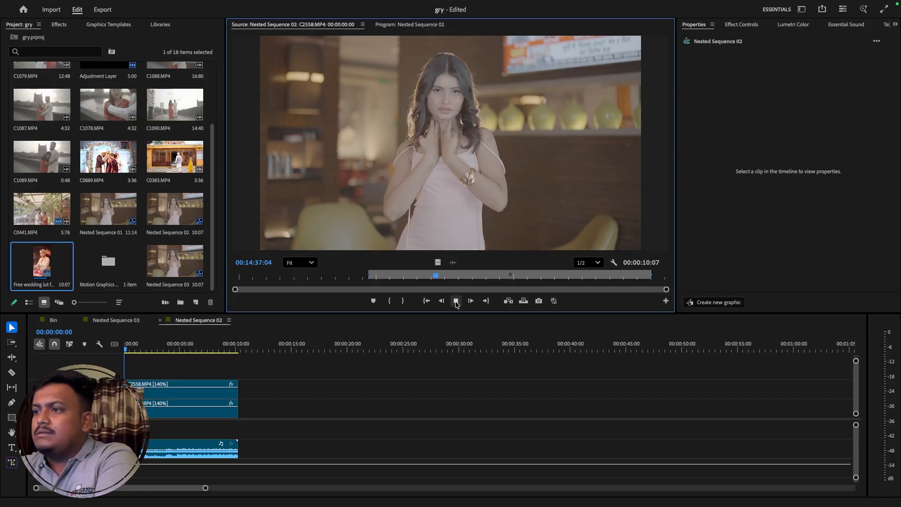
left_click(455, 301)
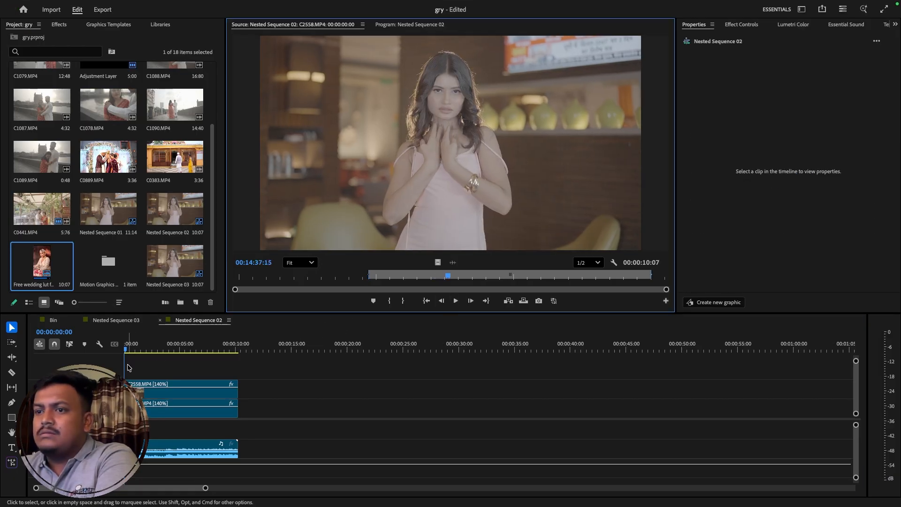
mouse_move(128, 353)
left_mouse_down()
mouse_move(140, 353)
mouse_move(132, 352)
left_mouse_up()
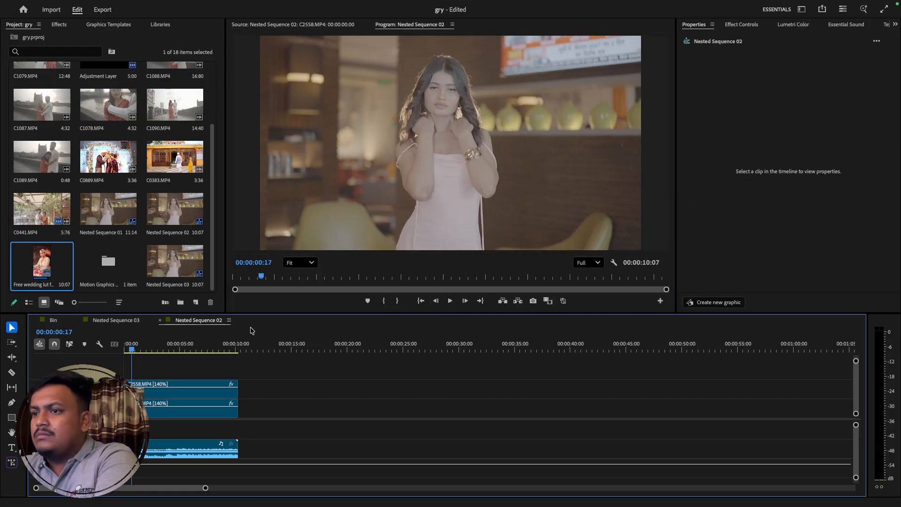
left_click(420, 300)
left_click(450, 301)
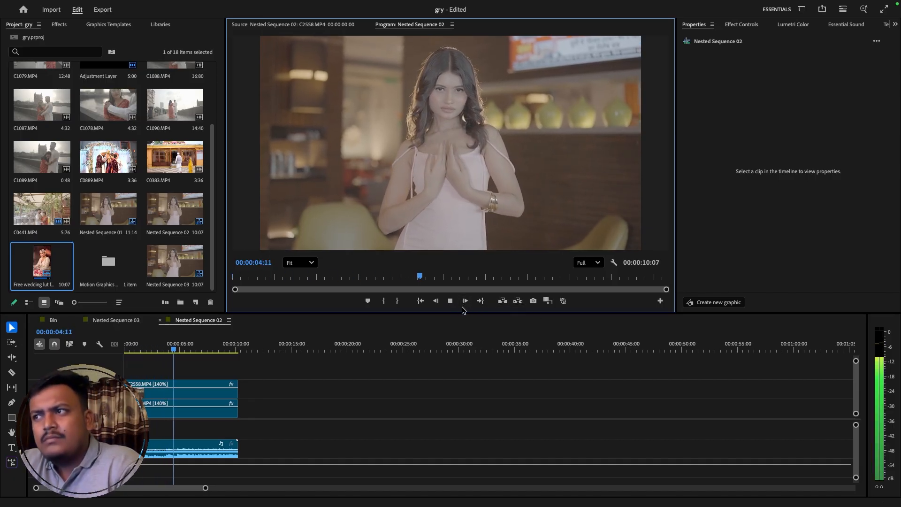
left_click(206, 368)
key("Home")
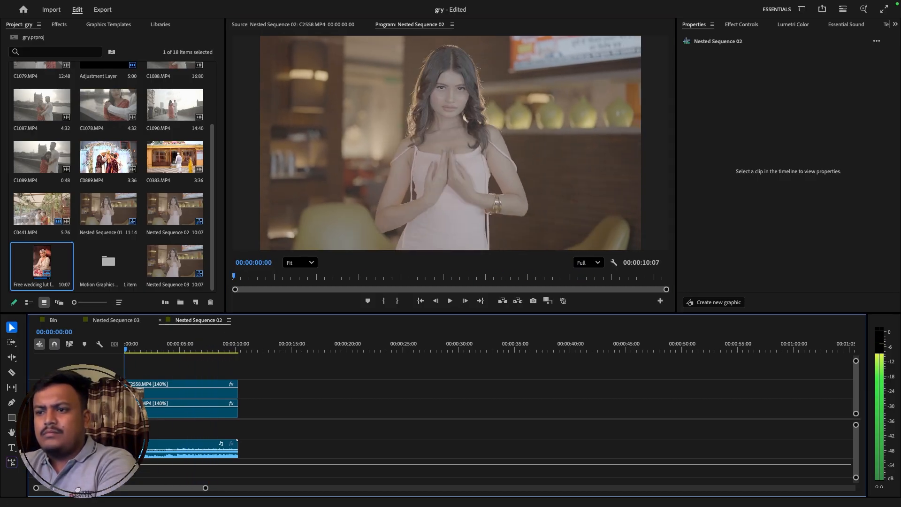
key("space")
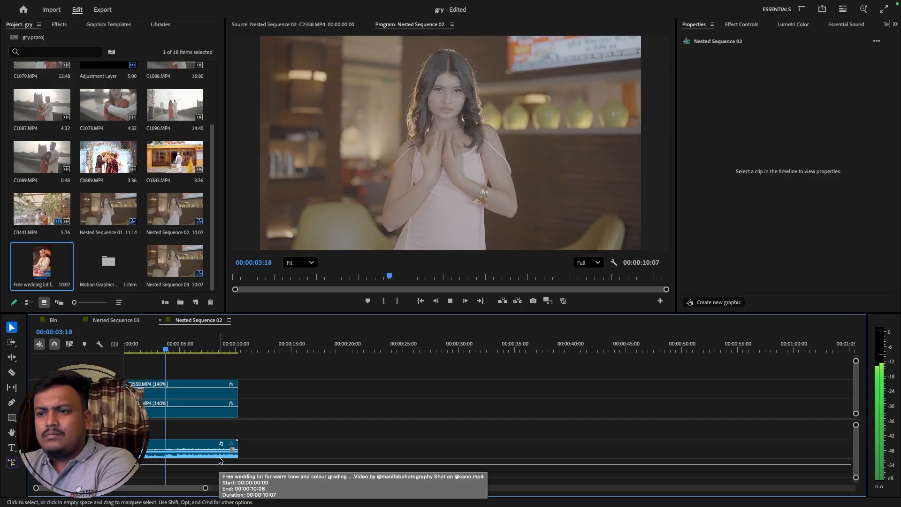
key("space")
left_click(786, 241)
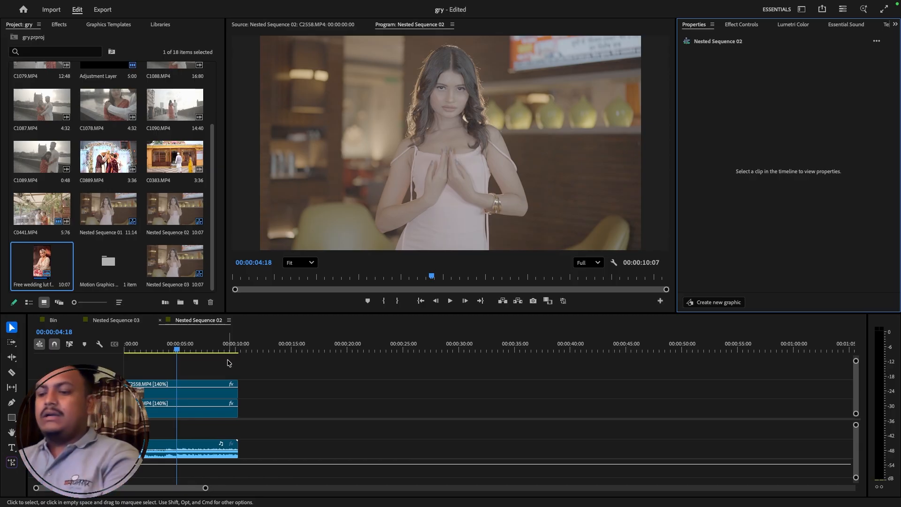
Split both stacked C2558.MP4 clips with the Razor tool at 00:00:04:18.
key("c")
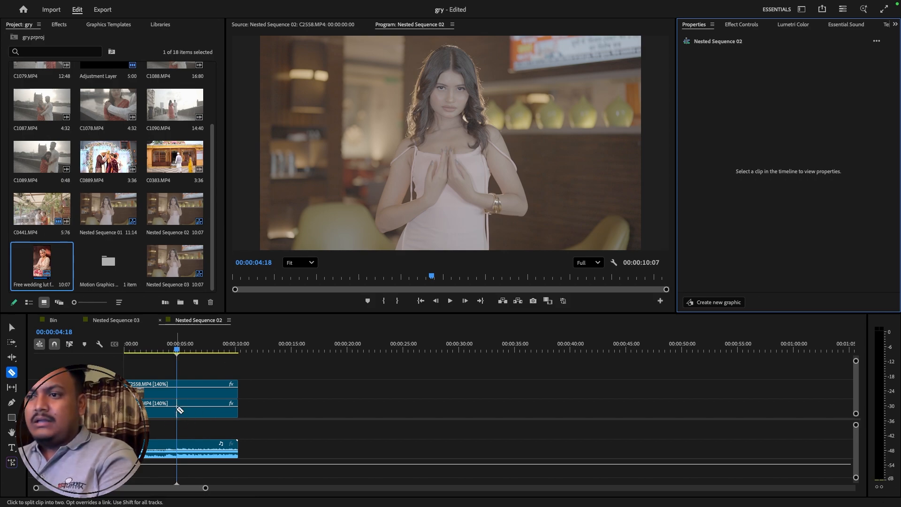
left_click(179, 410)
left_click(179, 389)
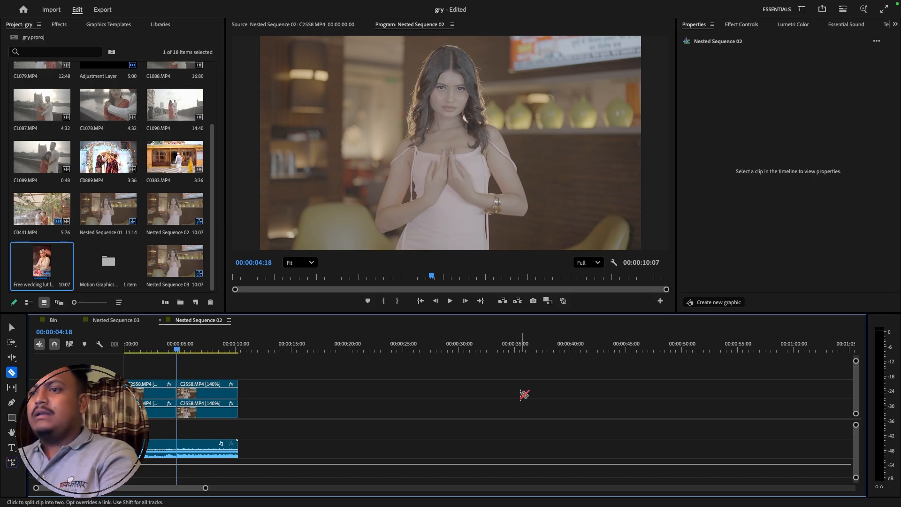
Place the Adjustment Layer above the second half of the split clips and extend it to their end.
left_click(146, 348)
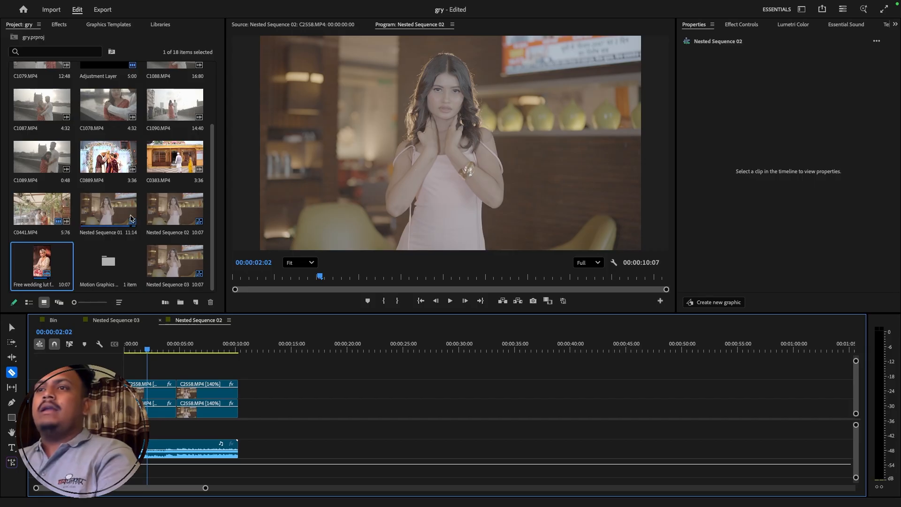
left_click(120, 66)
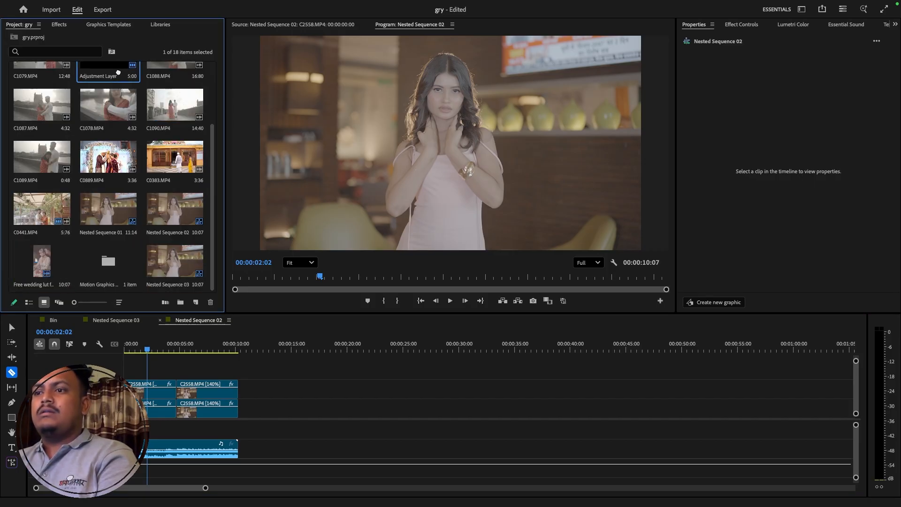
left_click_drag(118, 72, 206, 375)
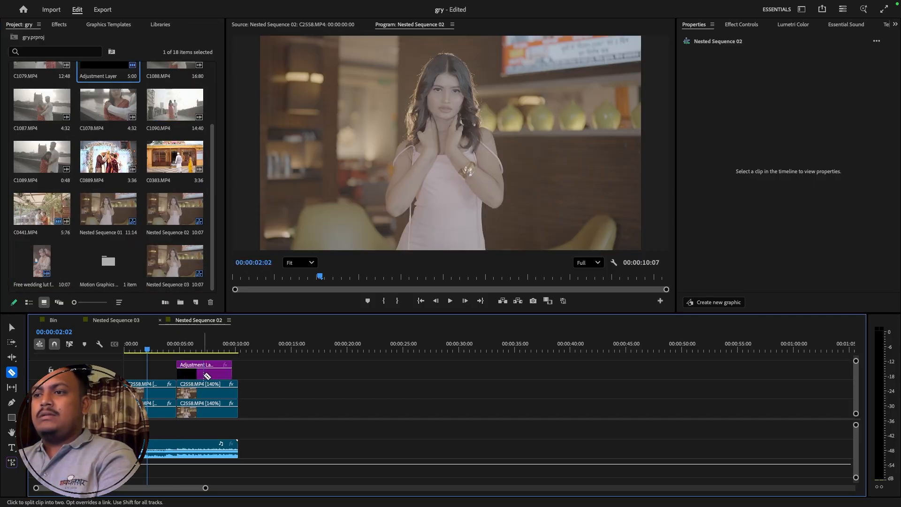
key("v")
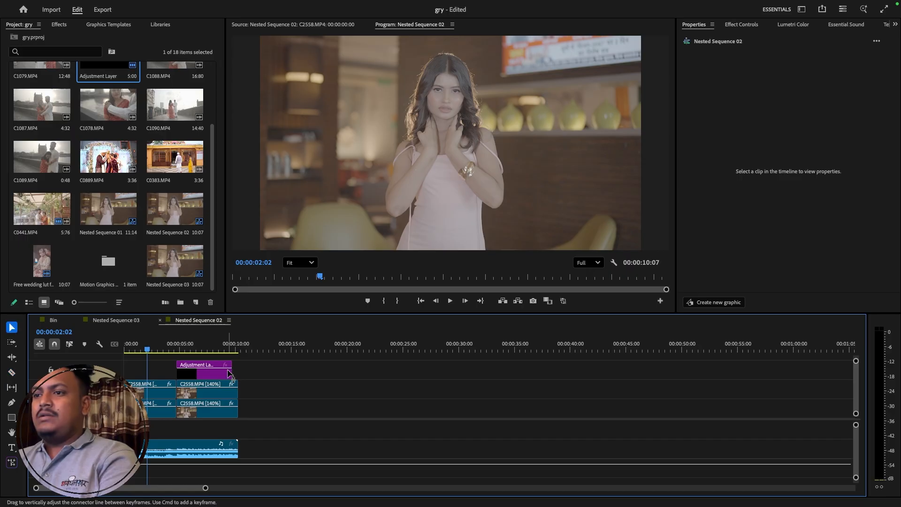
left_click_drag(229, 374, 238, 374)
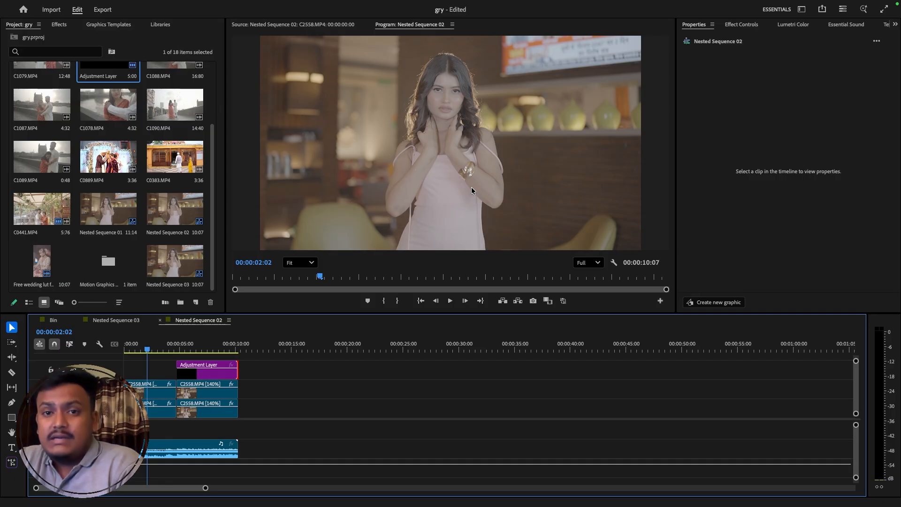
Switch to Safari, show it full screen and go back from the EULA to Sony's Look Profile (3D LUT) downloads page.
mouse_move(507, 506)
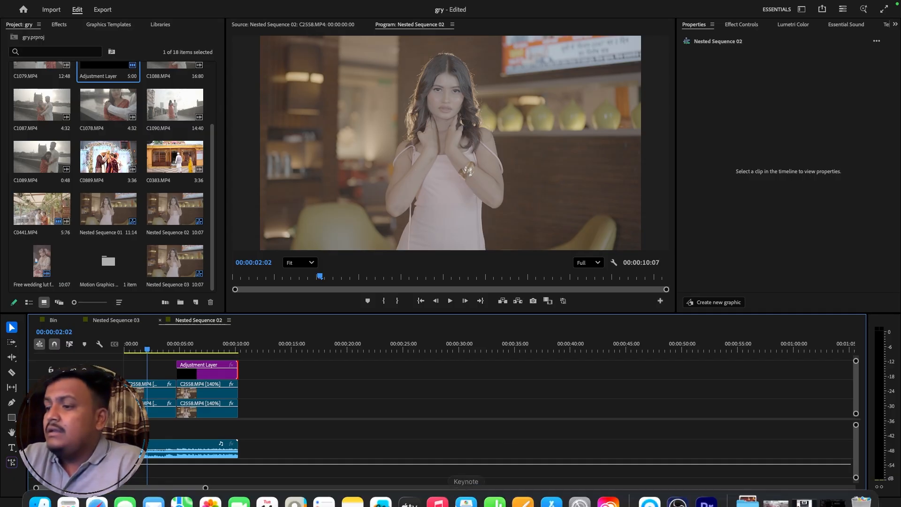
left_click(104, 490)
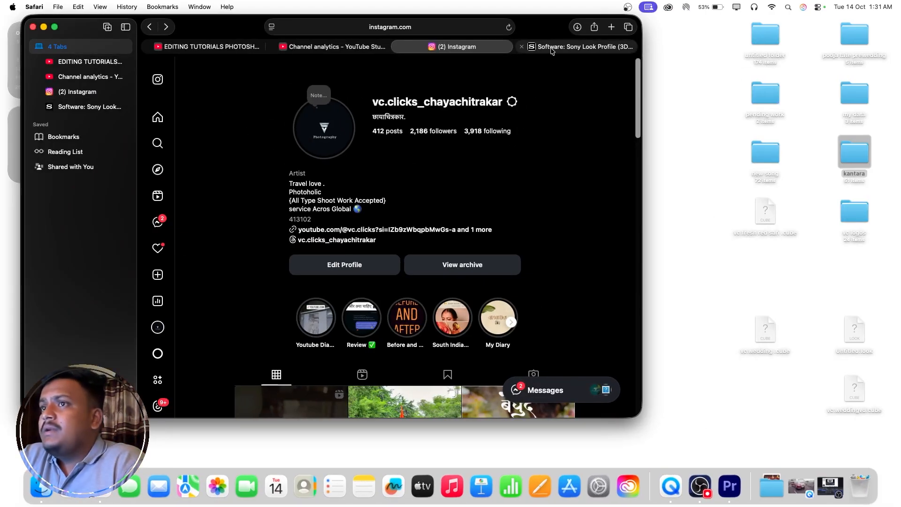
left_click(558, 47)
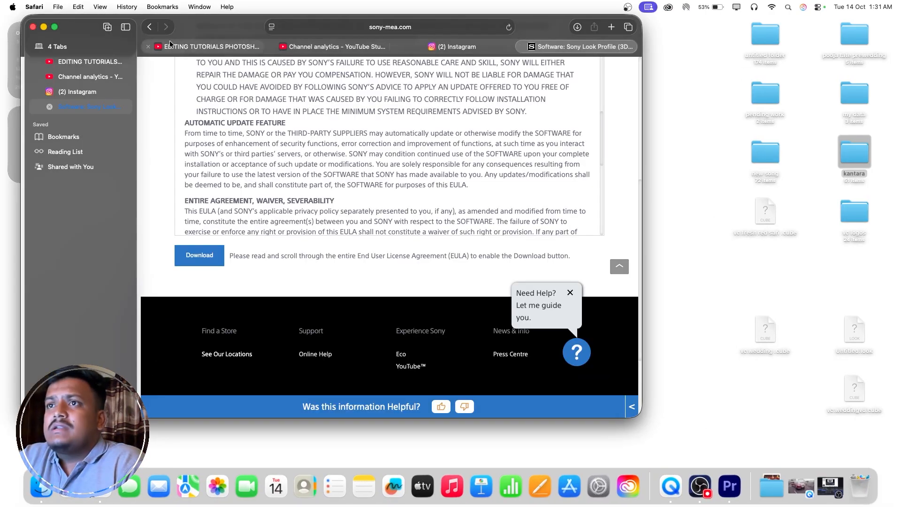
left_click(55, 27)
scroll(402, 249, "up", 10)
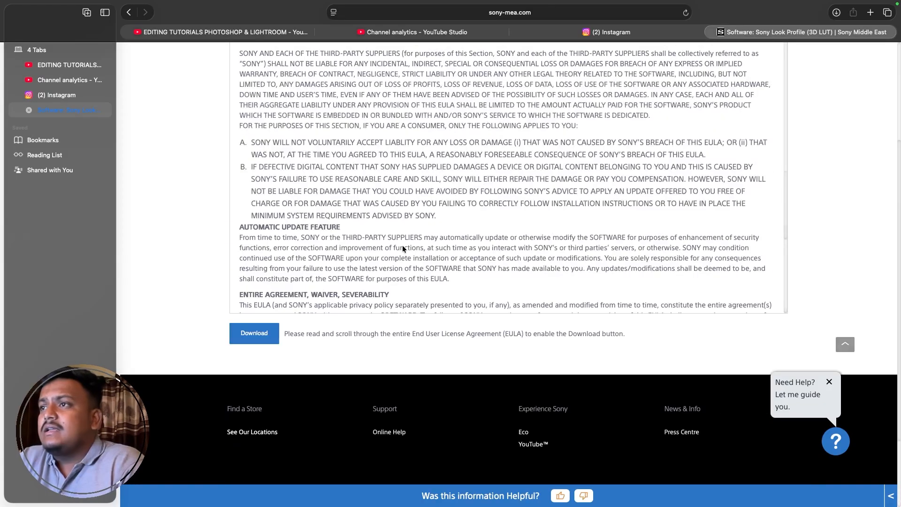
scroll(402, 249, "up", 15)
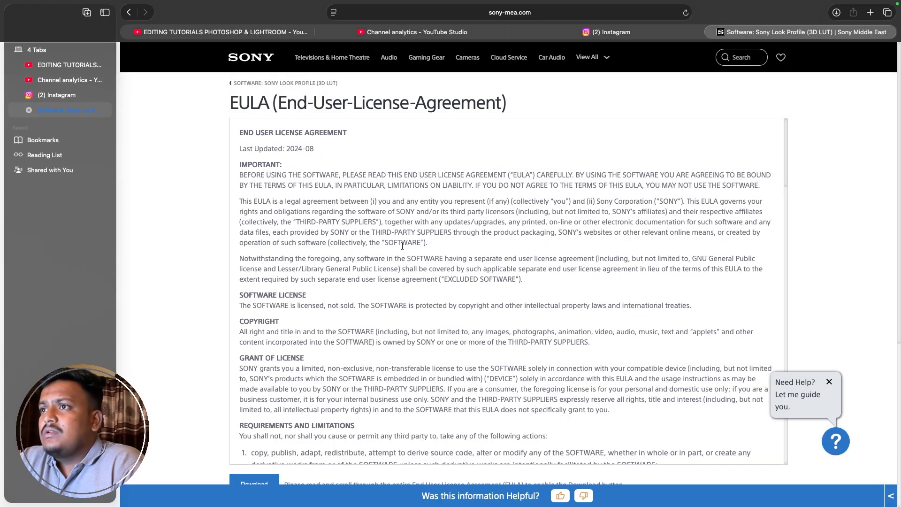
left_click(129, 13)
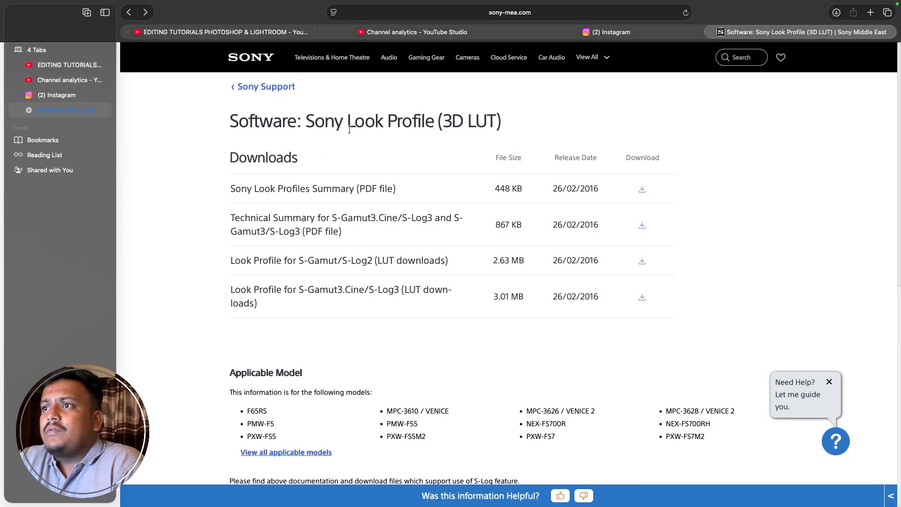
Return from the Look Profile downloads page to Sony Pro's LUT Library and go to the start of that page.
scroll(392, 217, "down", 2)
scroll(392, 216, "up", 2)
left_click(129, 12)
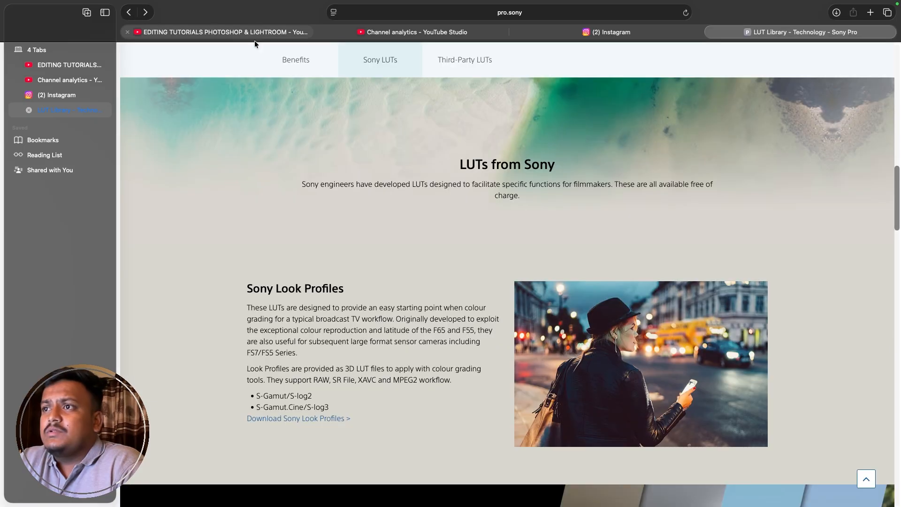
scroll(483, 270, "up", 10)
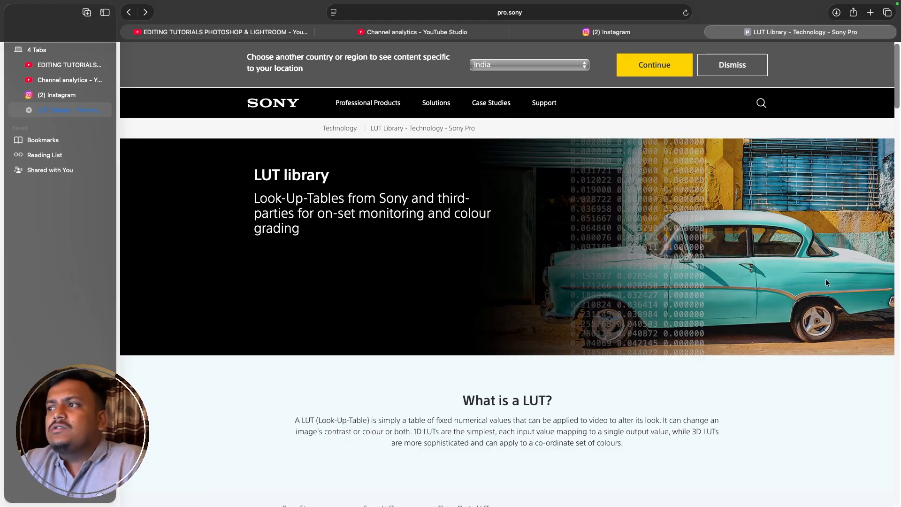
Find Sony Look Profiles under LUTs from Sony, open its downloads page and show the browser's list of recent downloads.
scroll(664, 196, "down", 2)
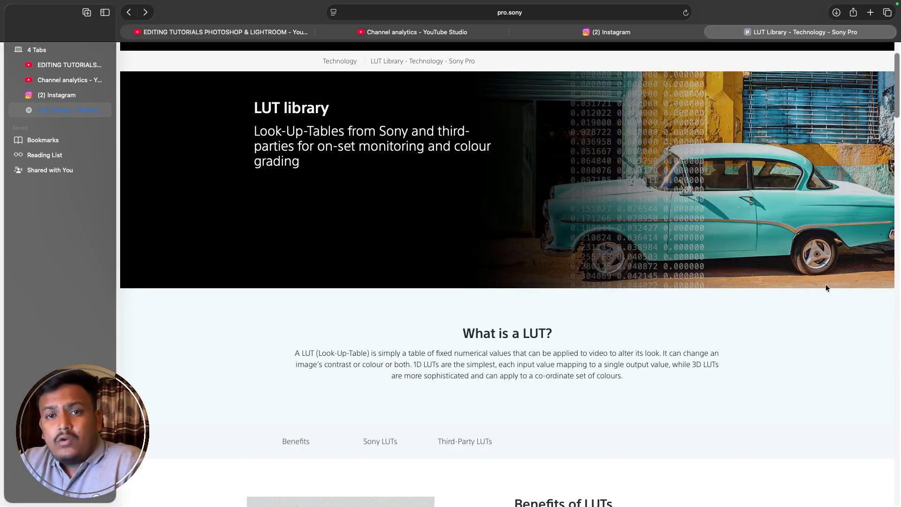
scroll(825, 288, "down", 2)
scroll(648, 287, "down", 5)
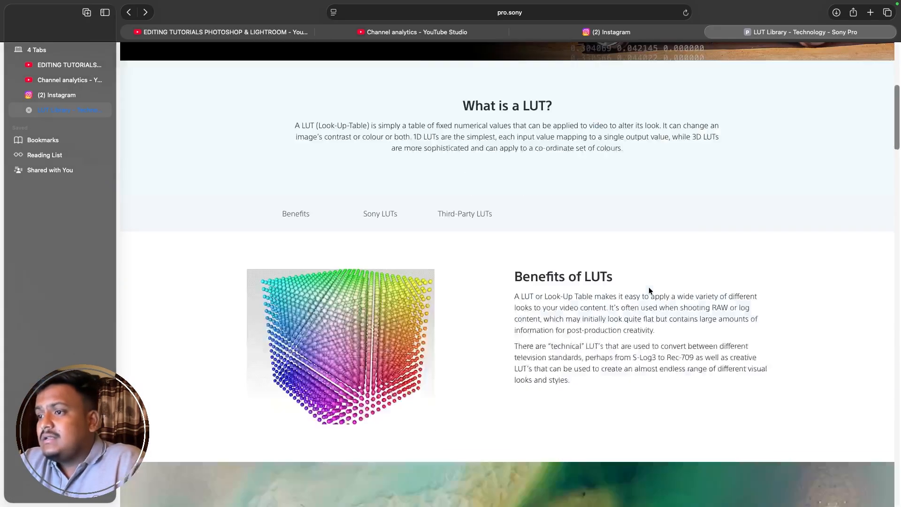
scroll(640, 288, "down", 5)
scroll(565, 272, "down", 2)
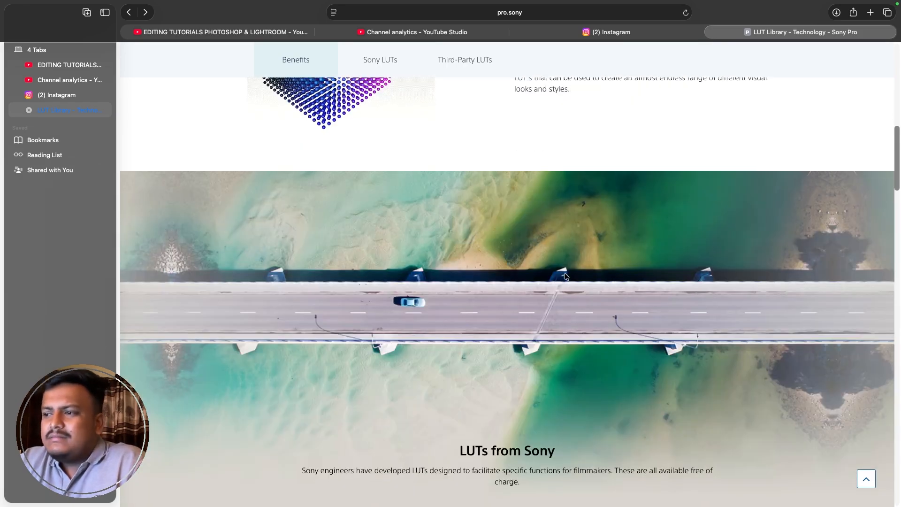
scroll(565, 276, "down", 5)
scroll(558, 277, "down", 3)
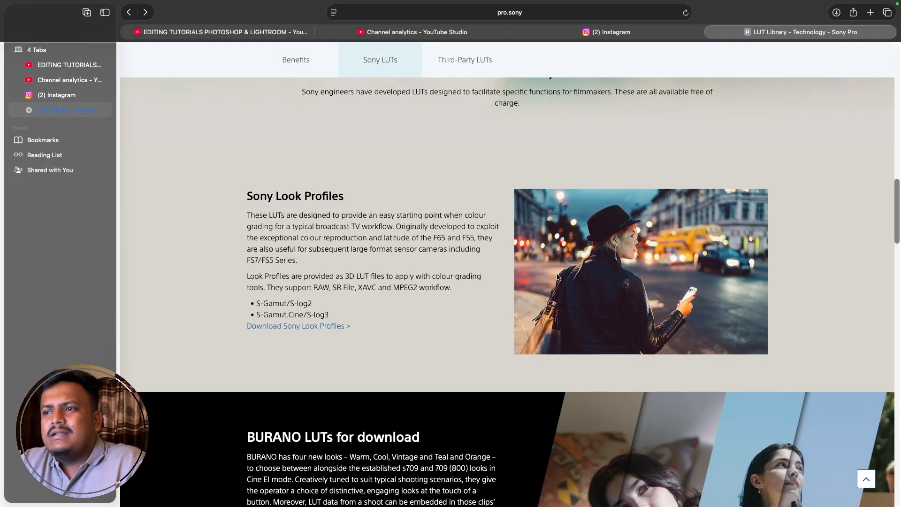
left_click(313, 329)
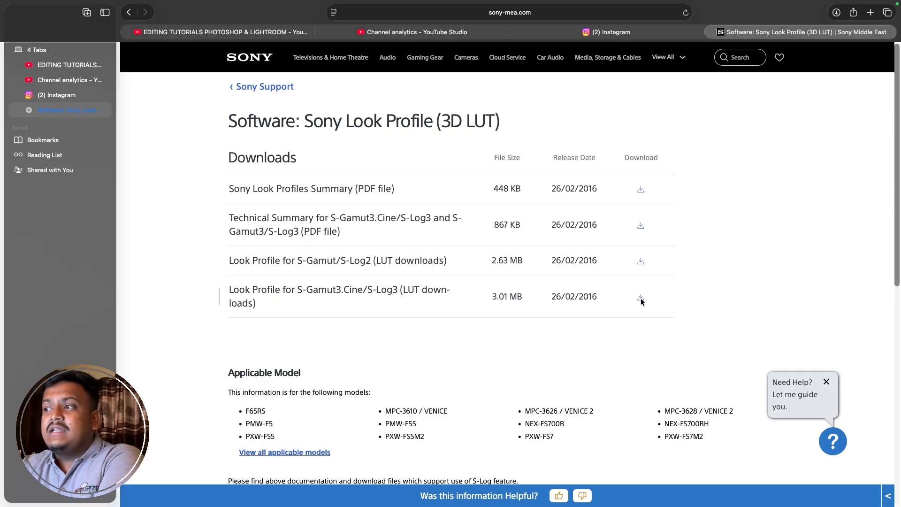
left_click(836, 12)
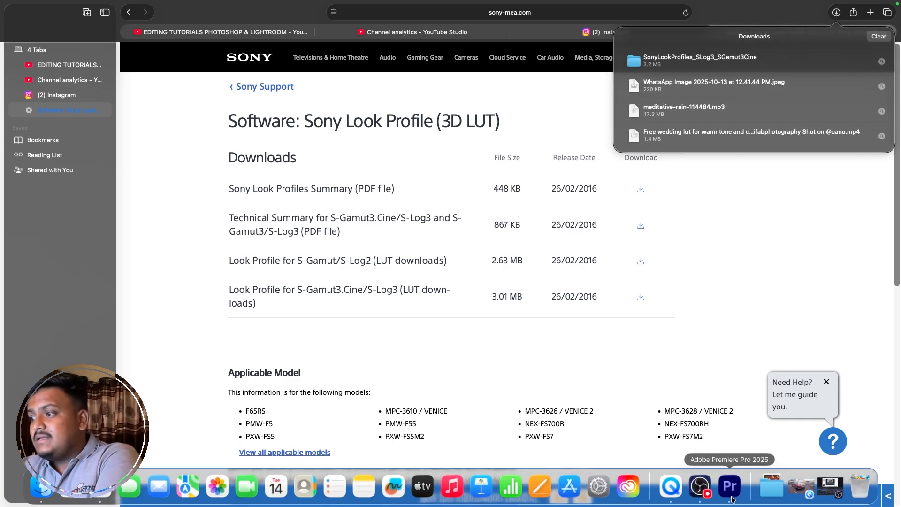
Switch to Premiere Pro, select the Adjustment Layer in the timeline and show its Creative settings in Lumetri Color.
left_click(733, 495)
left_click(229, 373)
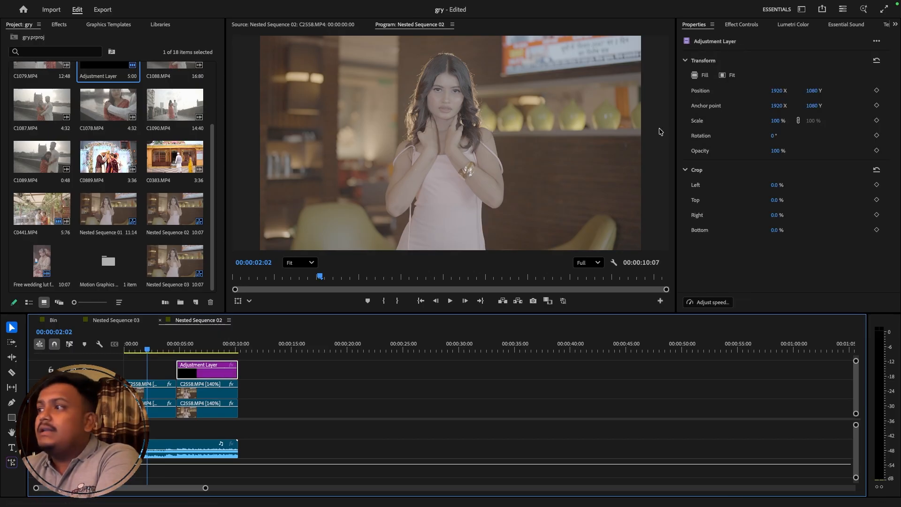
left_click(797, 26)
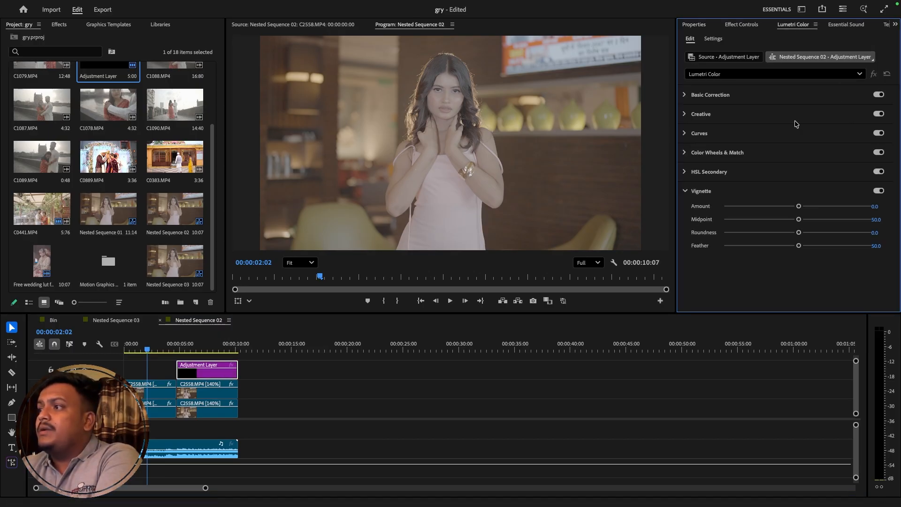
left_click(683, 113)
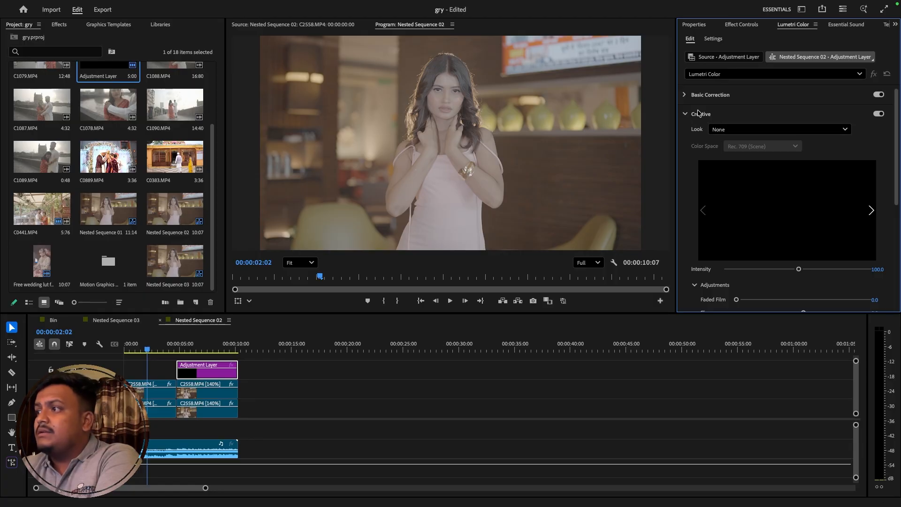
Load 1_SGamut3CineSLog3_To_LC-709 from the downloaded SonyLookProfiles_SLog3_SGamut3Cine folder as the Creative look and preview it at 00:00:05:24.
left_click(738, 132)
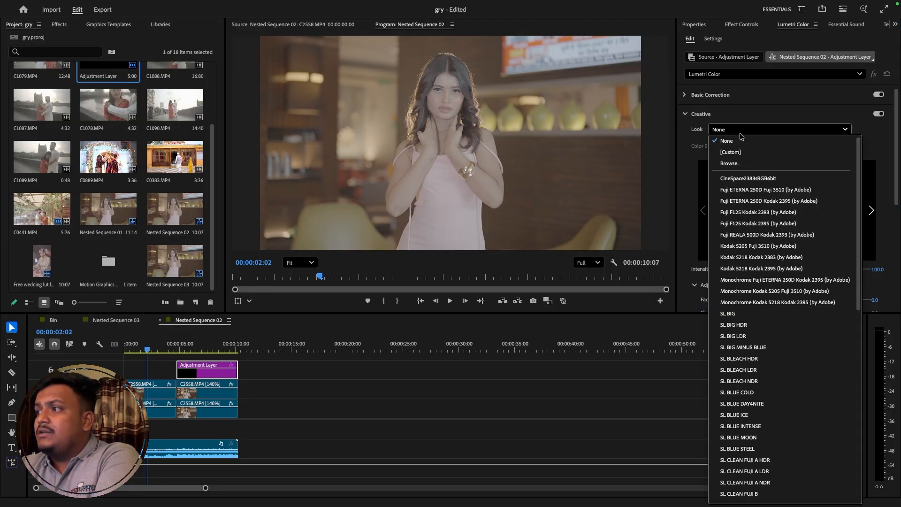
left_click(748, 166)
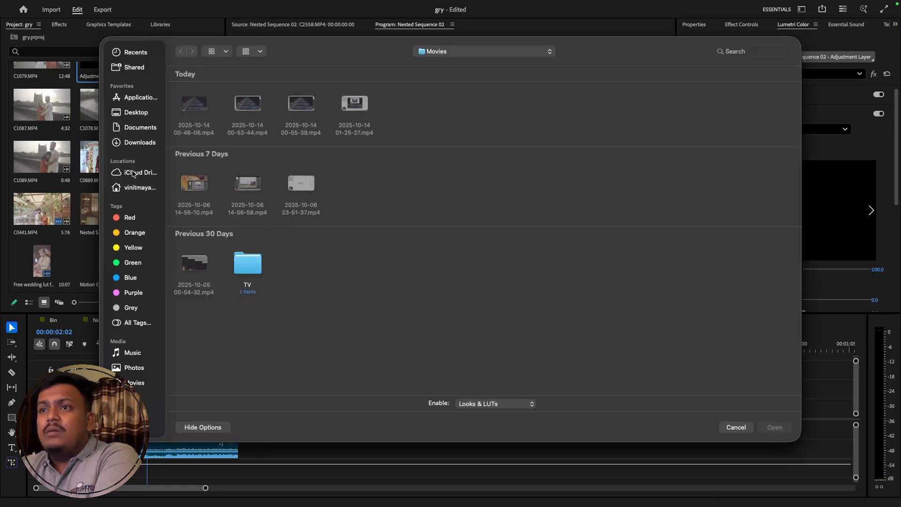
left_click(135, 142)
double_click(191, 105)
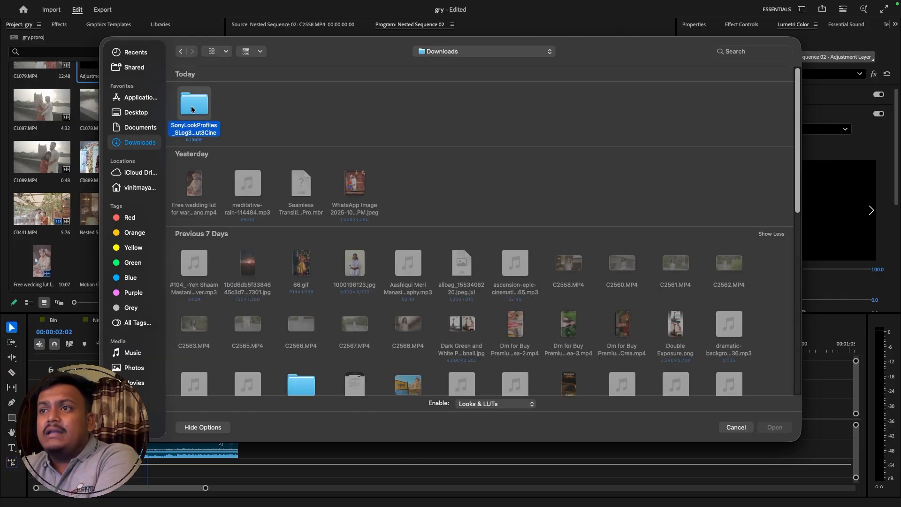
left_click(190, 116)
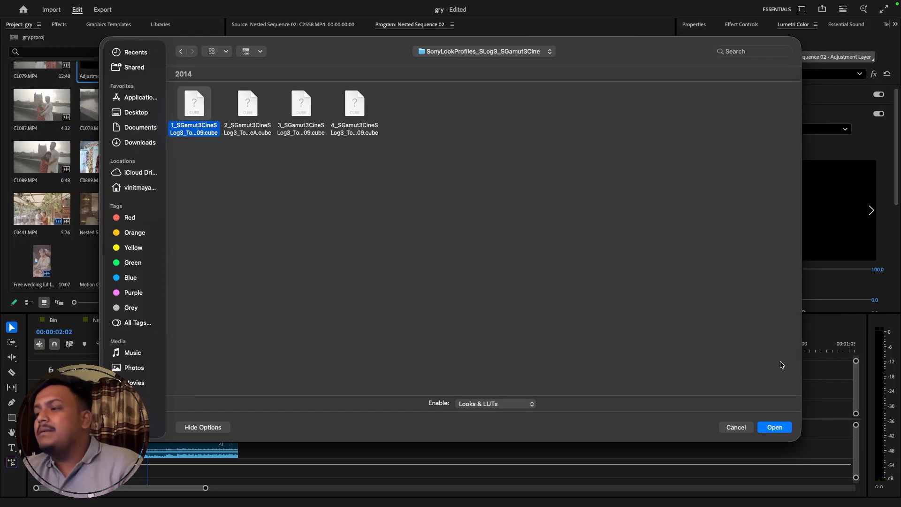
left_click(770, 428)
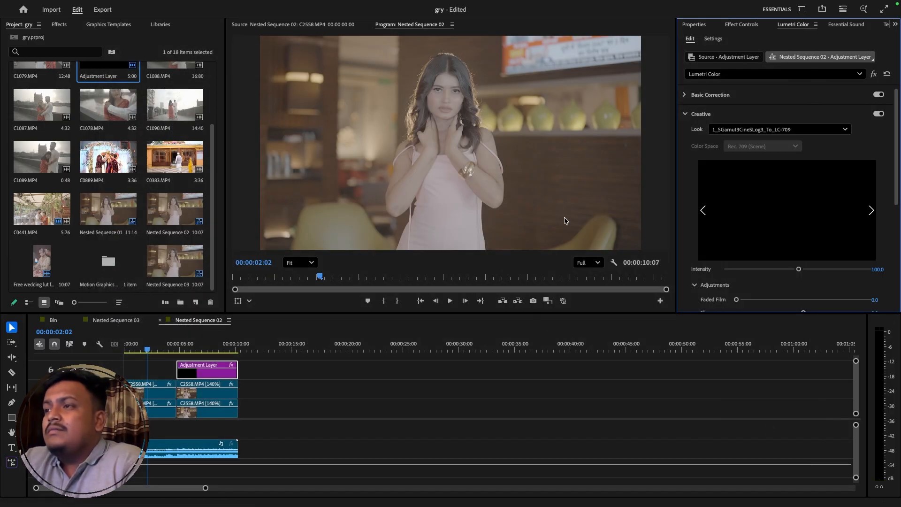
left_click(196, 351)
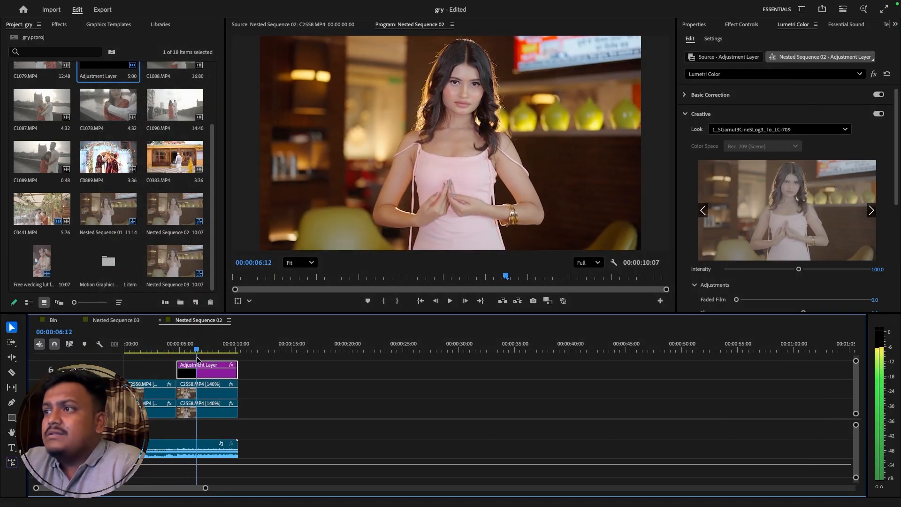
left_click_drag(197, 360, 190, 359)
Try the LUT 2_SGamut3CineSLog3_To_LC-709TypeA as the Adjustment Layer's Creative look.
left_click(737, 129)
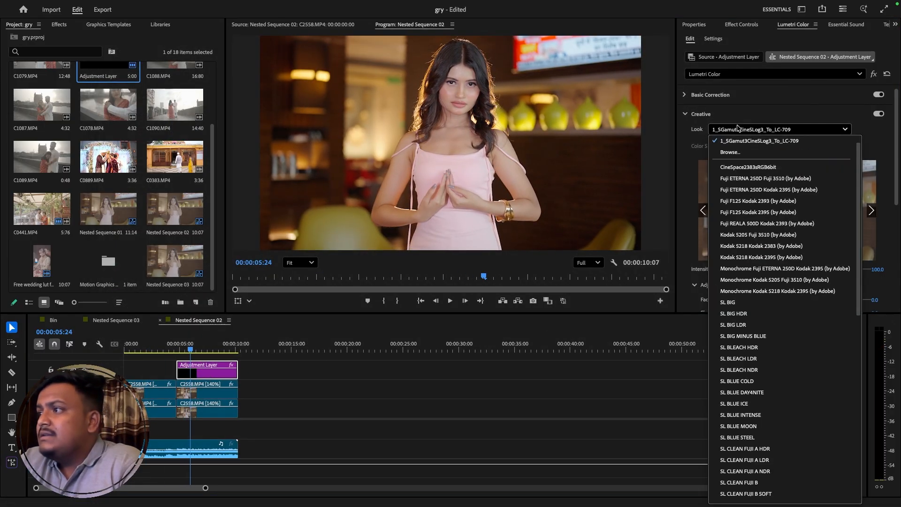
left_click(744, 149)
left_click(247, 109)
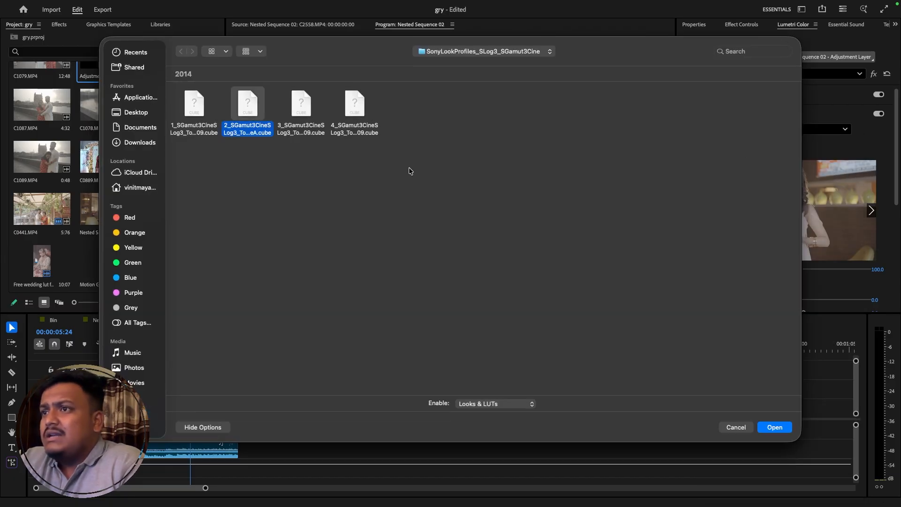
left_click(773, 427)
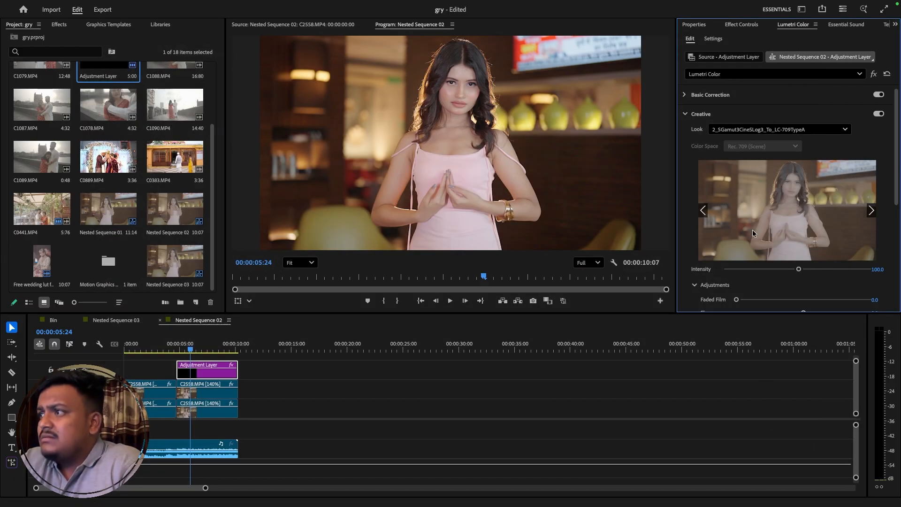
Try the LUT 3_SGamut3CineSLog3_To_SLog2-709 as the Adjustment Layer's Creative look.
left_click(729, 125)
left_click(706, 114)
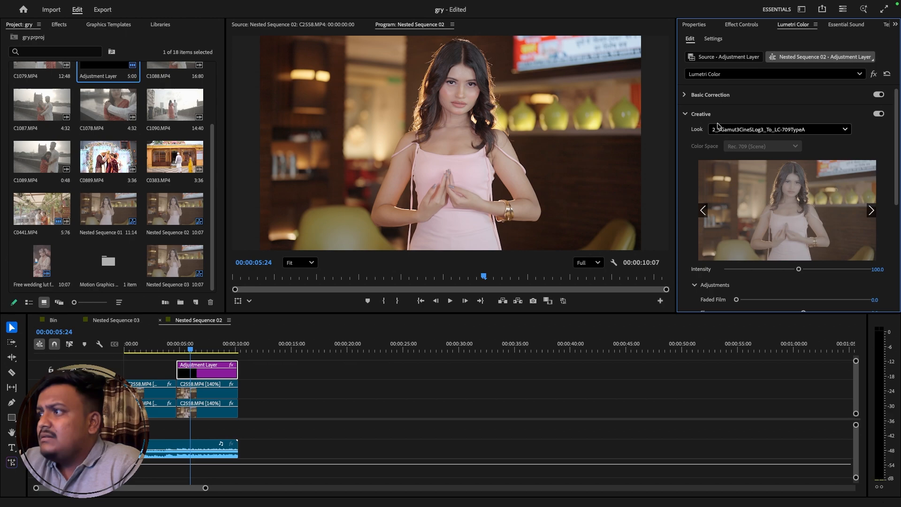
left_click(735, 129)
left_click(736, 151)
left_click(291, 113)
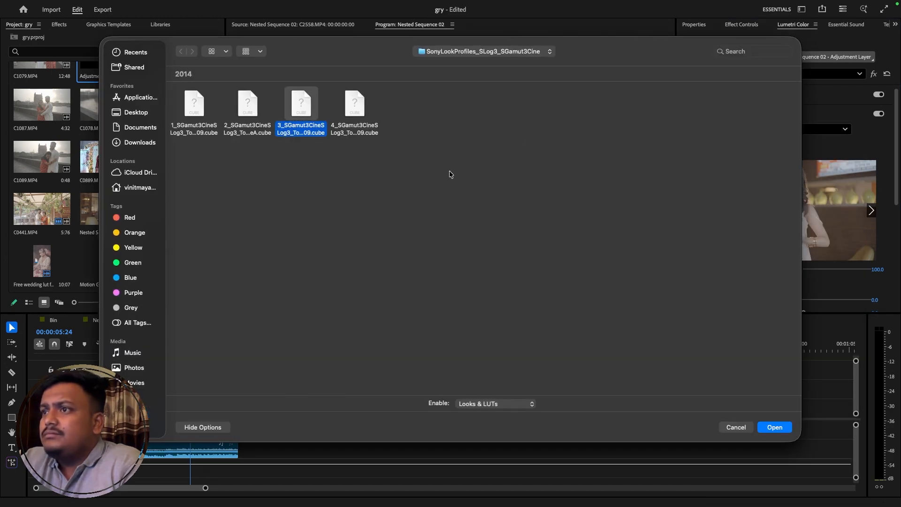
left_click_drag(606, 70, 499, 126)
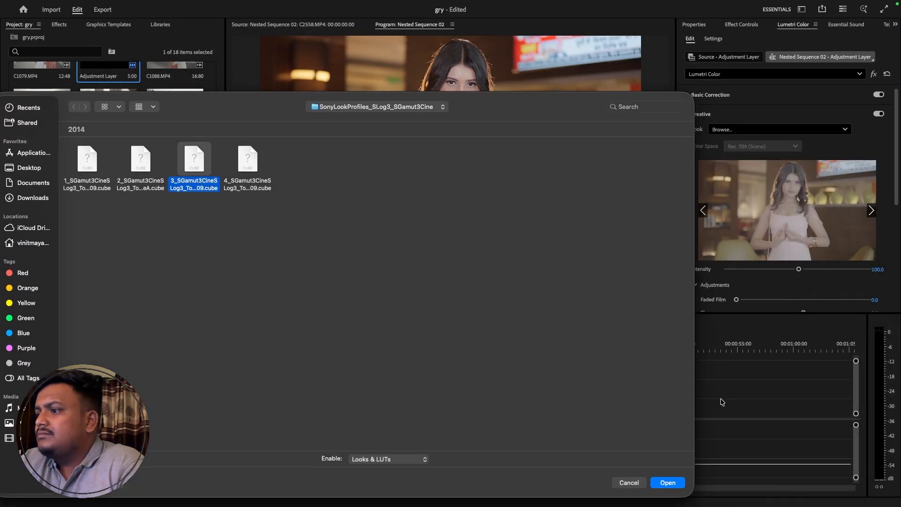
left_click(668, 482)
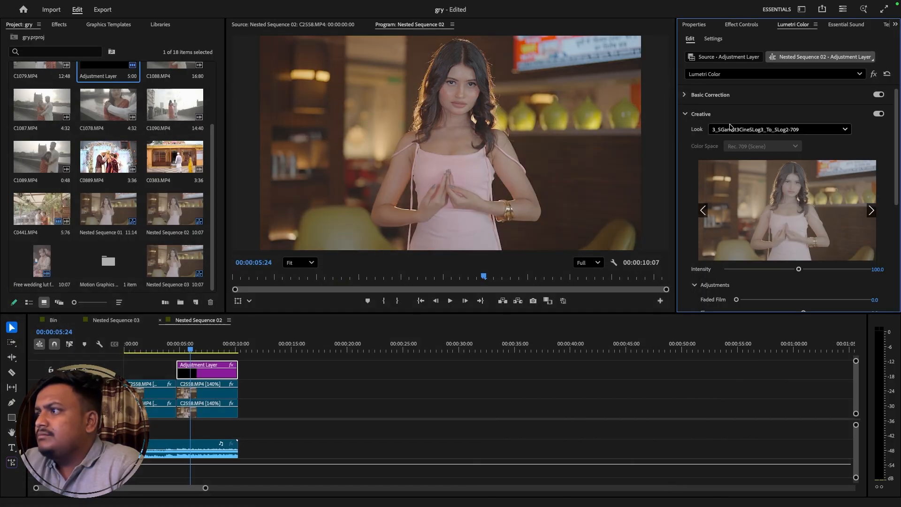
Try the LUT 4_SGamut3CineSLog3_To_Cine+709 as the Adjustment Layer's Creative look.
left_click(736, 132)
left_click(736, 151)
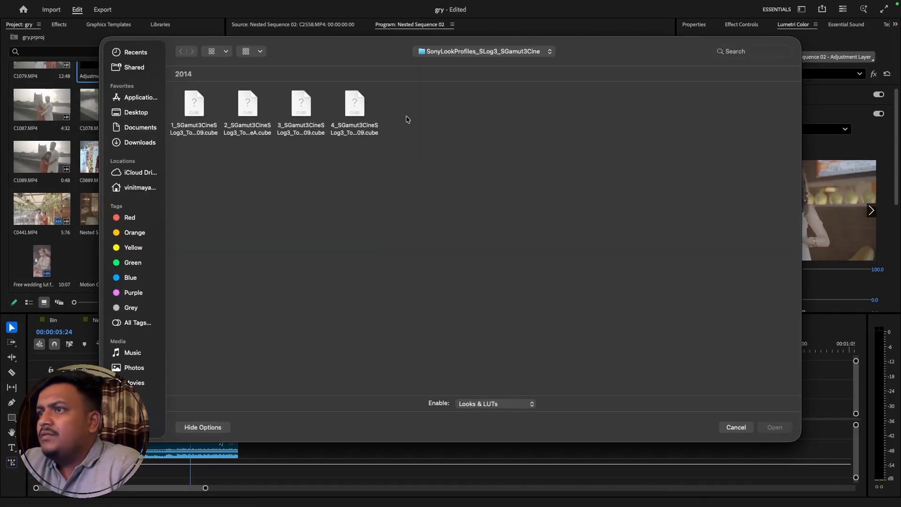
left_click(344, 104)
left_click(775, 427)
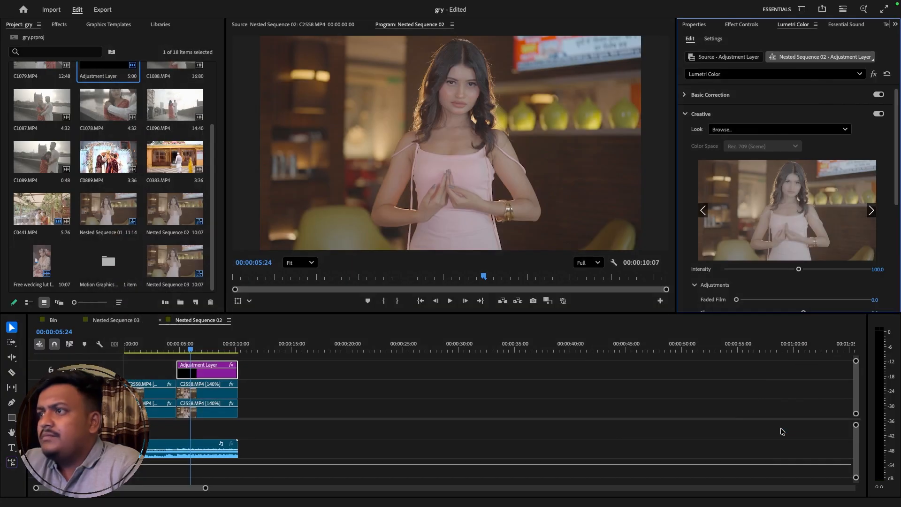
Set the Adjustment Layer's Creative look back to the LUT 1_SGamut3CineSLog3_To_LC-709.
left_click(757, 130)
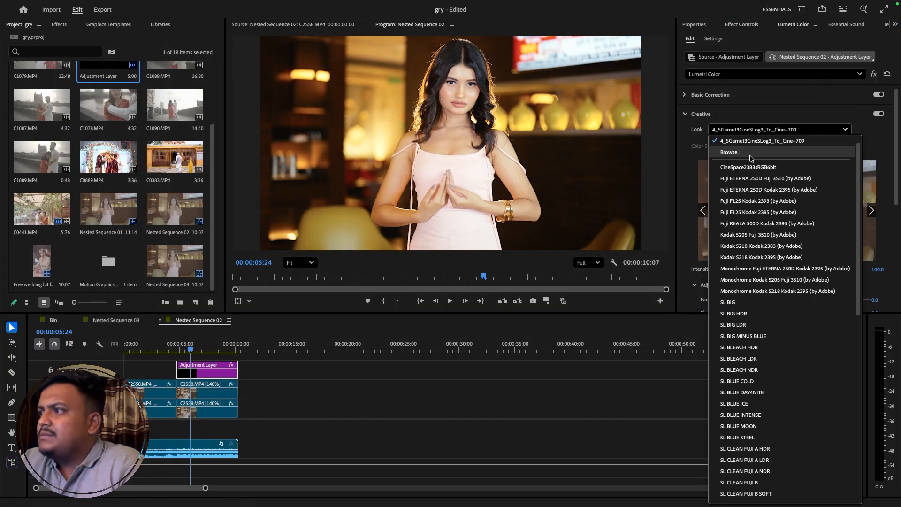
left_click(750, 153)
left_click(193, 107)
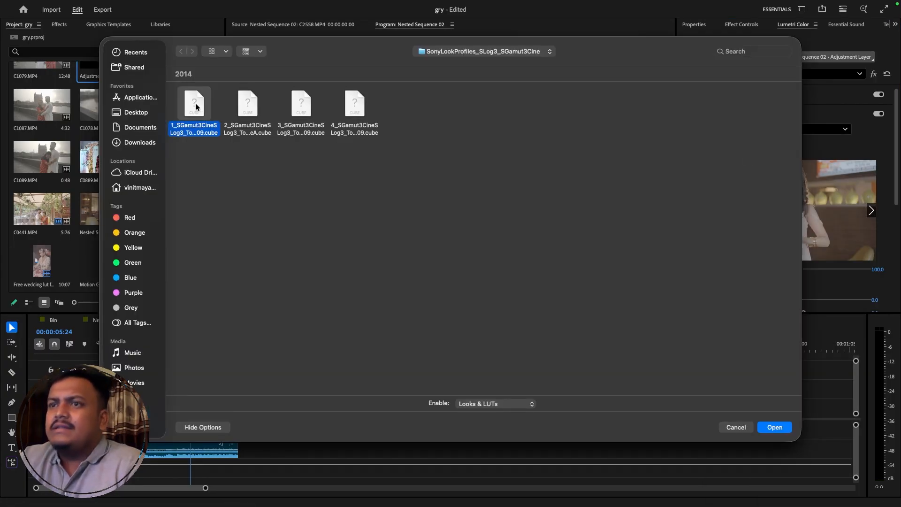
left_click(775, 427)
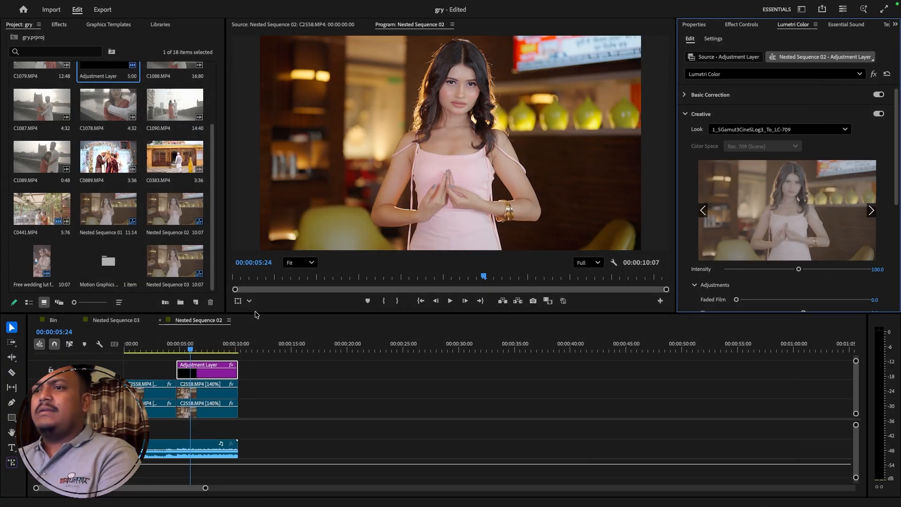
Make the timeline area slightly taller and show the Adjustment Layer's Basic Correction color and light settings.
left_click_drag(256, 313, 257, 299)
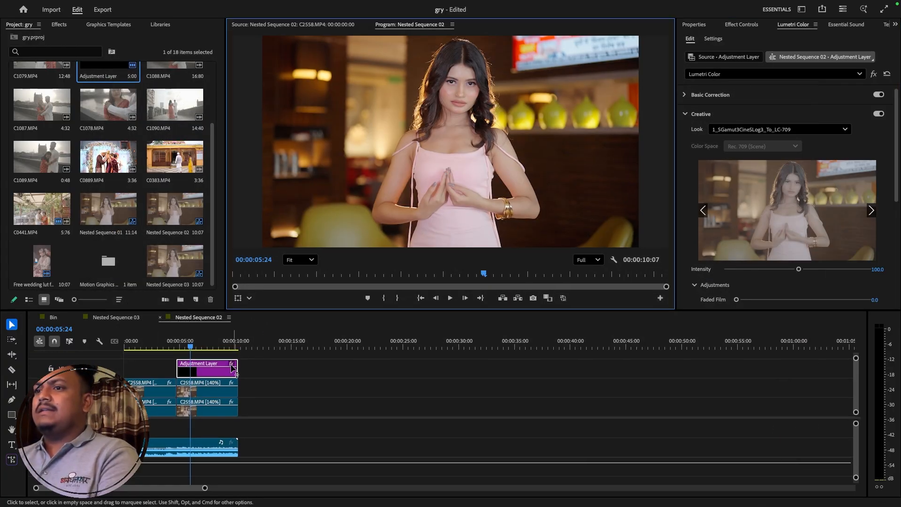
left_click(215, 377)
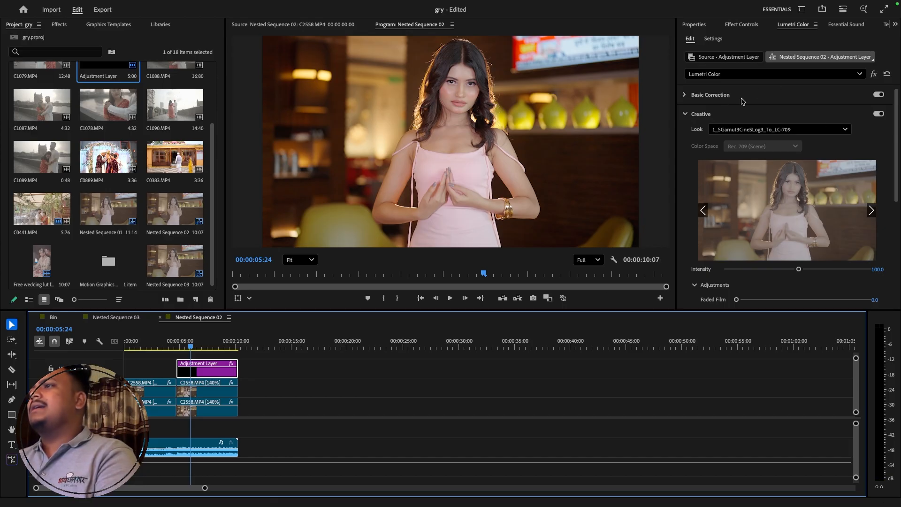
left_click(706, 96)
scroll(816, 270, "down", 3)
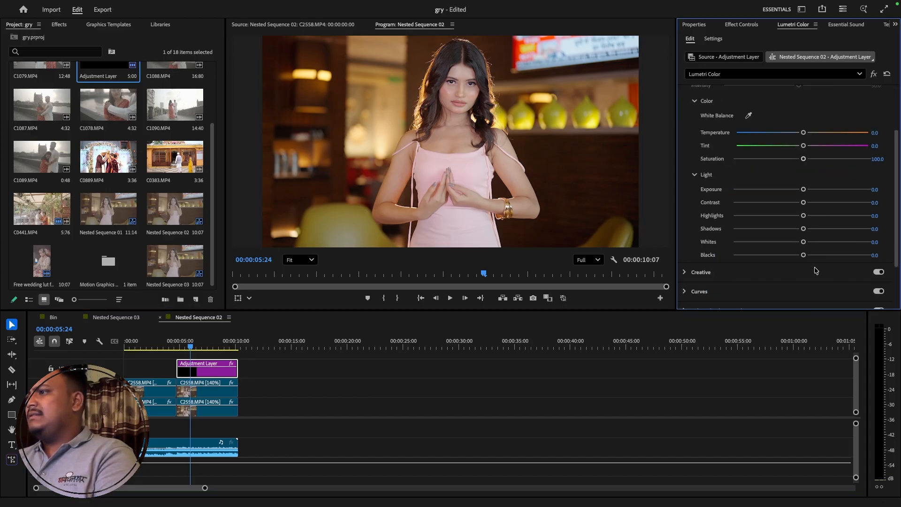
Add shadow, midtone and highlight control points to the Adjustment Layer's white RGB curve.
left_click(684, 294)
left_click(743, 212)
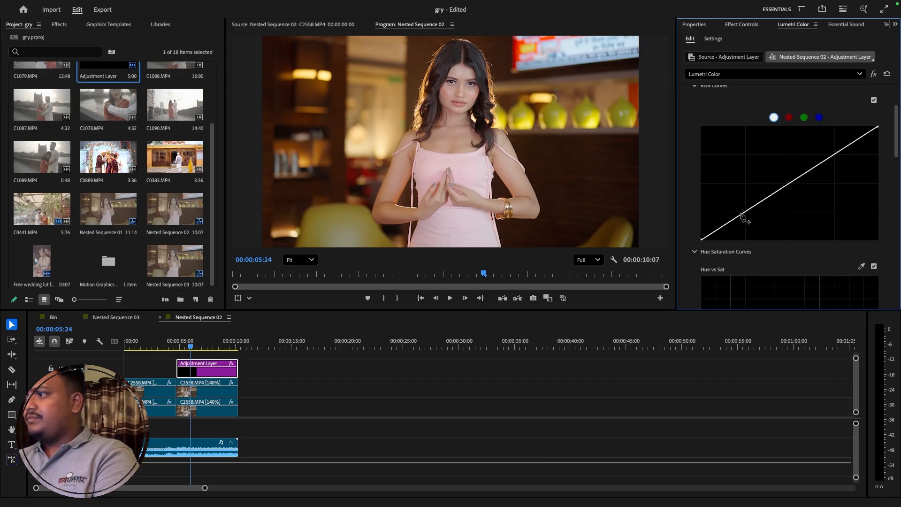
left_click(789, 183)
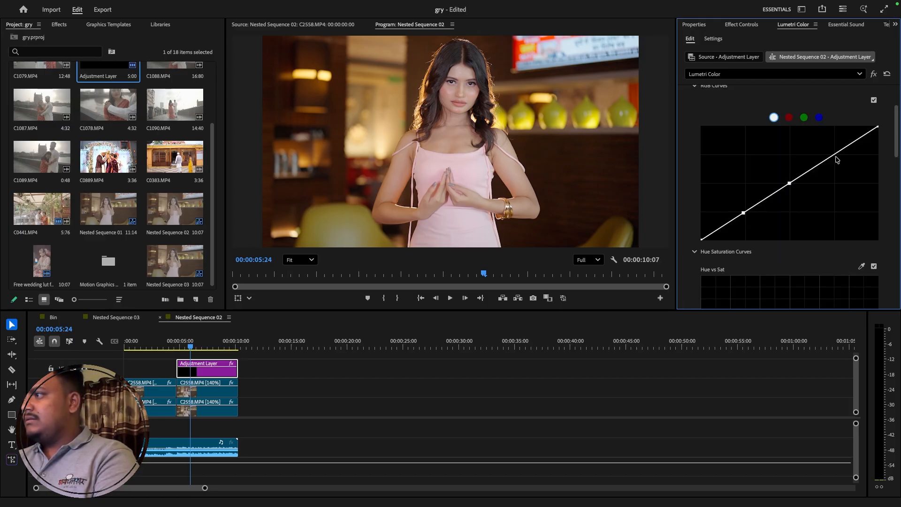
double_click(826, 173)
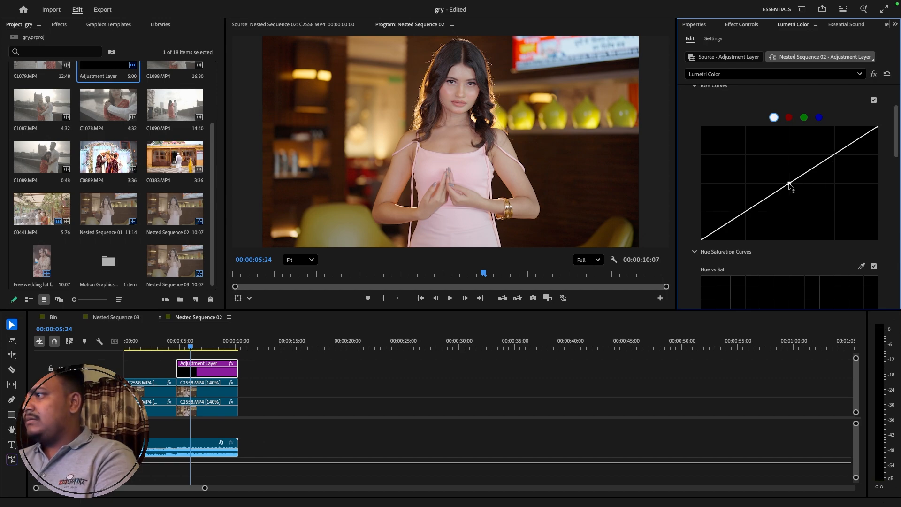
left_click(834, 153)
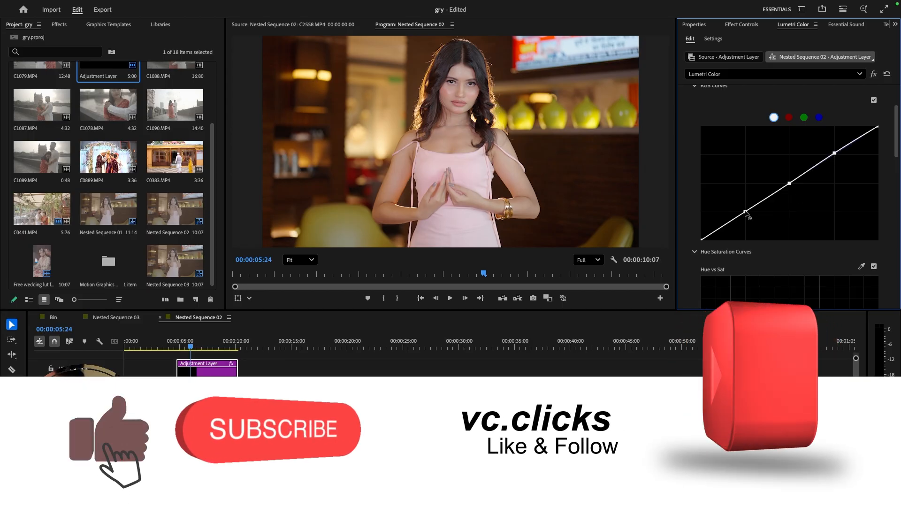
Shape the RGB curve into a gentle S by lowering the shadow point slightly and lifting the midtone and highlight points.
left_click_drag(746, 212, 746, 215)
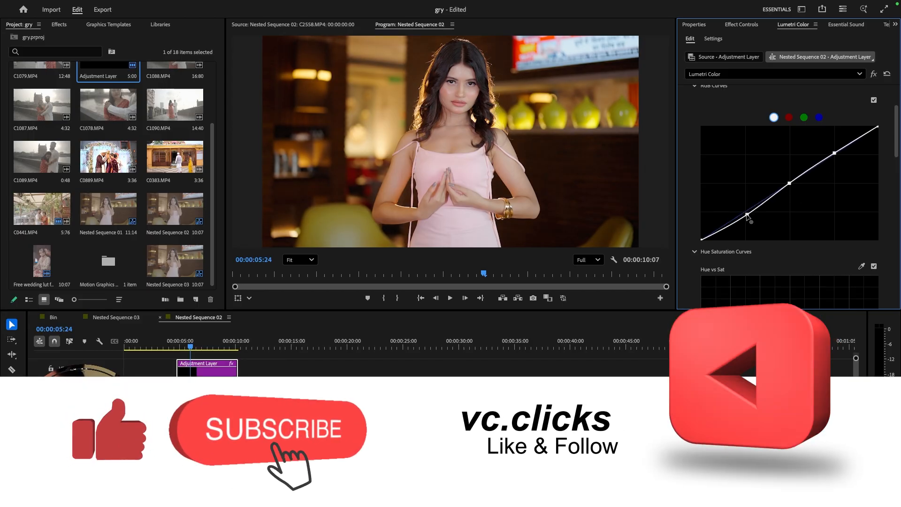
left_click_drag(789, 185, 787, 183)
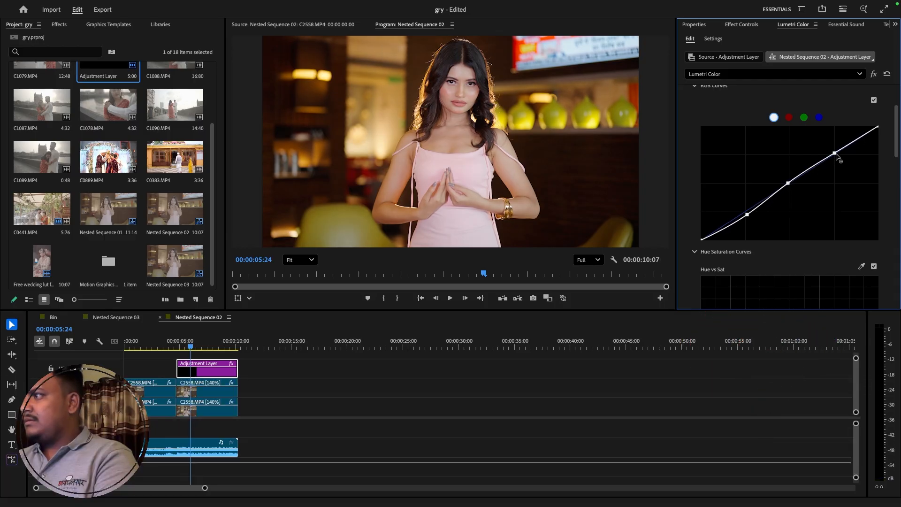
left_click_drag(835, 152, 832, 152)
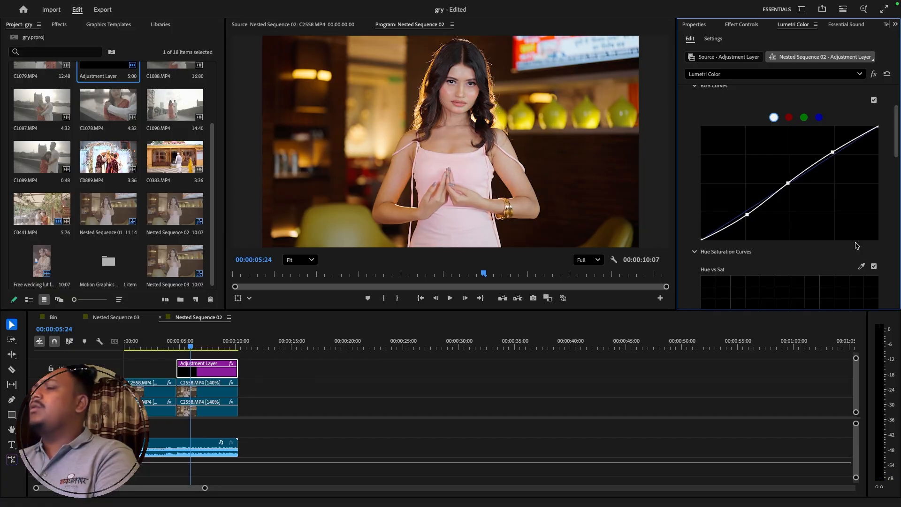
Sample the pinkish-red tones from the image and raise them slightly in both the Hue vs Sat and Hue vs Hue curves.
scroll(859, 248, "down", 5)
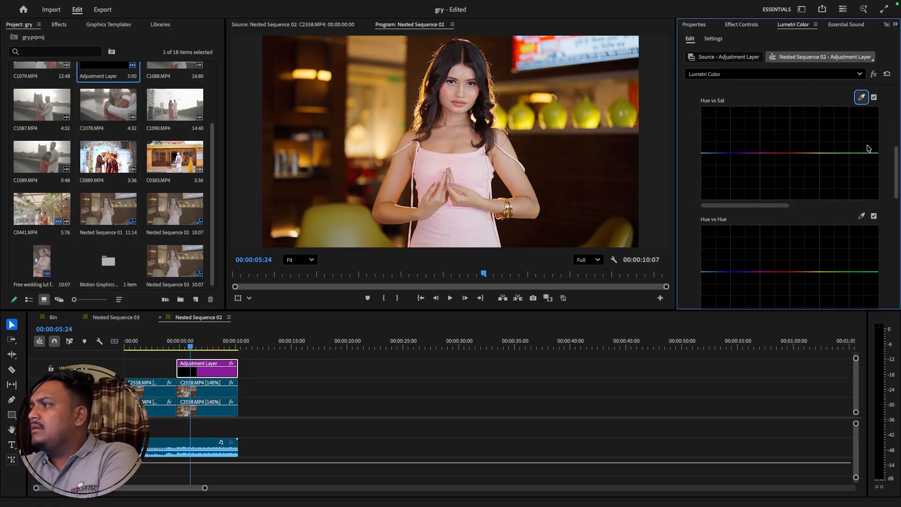
left_click(864, 97)
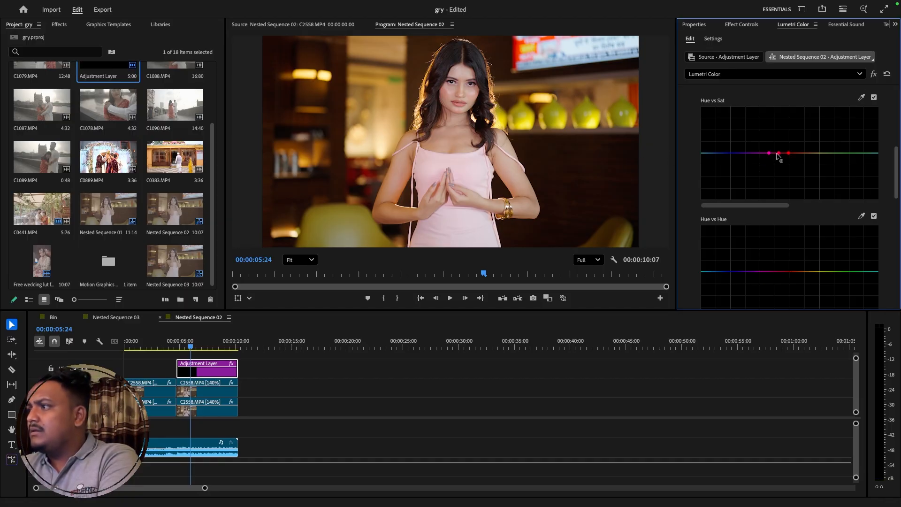
left_click_drag(778, 153, 778, 150)
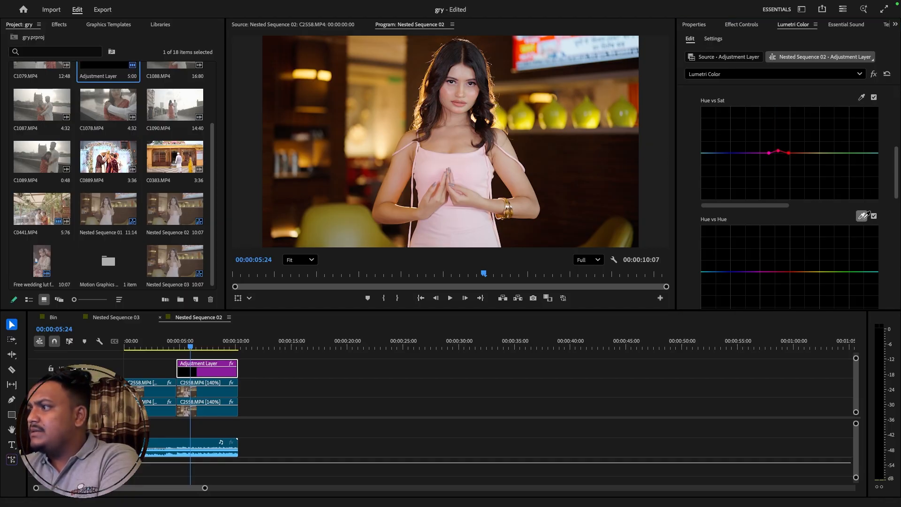
left_click(489, 165)
left_click_drag(778, 271, 779, 269)
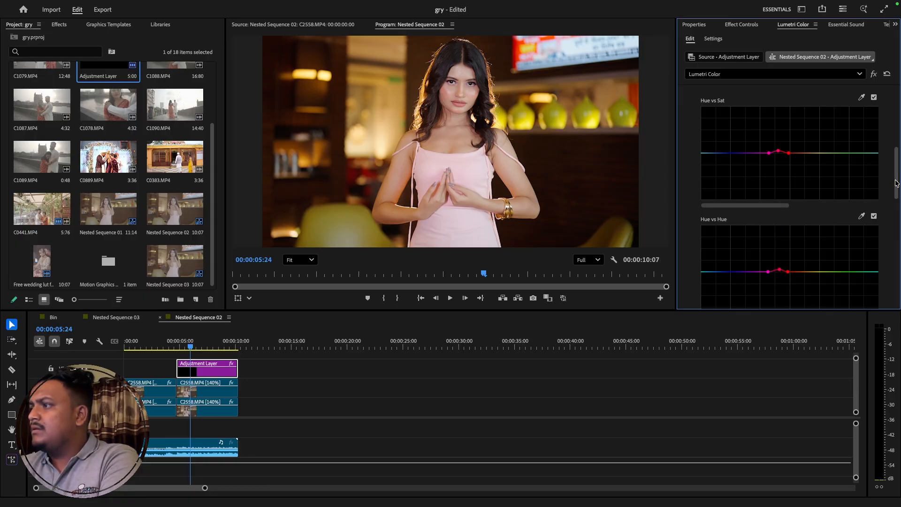
Enlarge the program preview by reducing the timeline area's height, and release the Hue vs Luma color sampler.
scroll(861, 218, "down", 3)
left_click(861, 180)
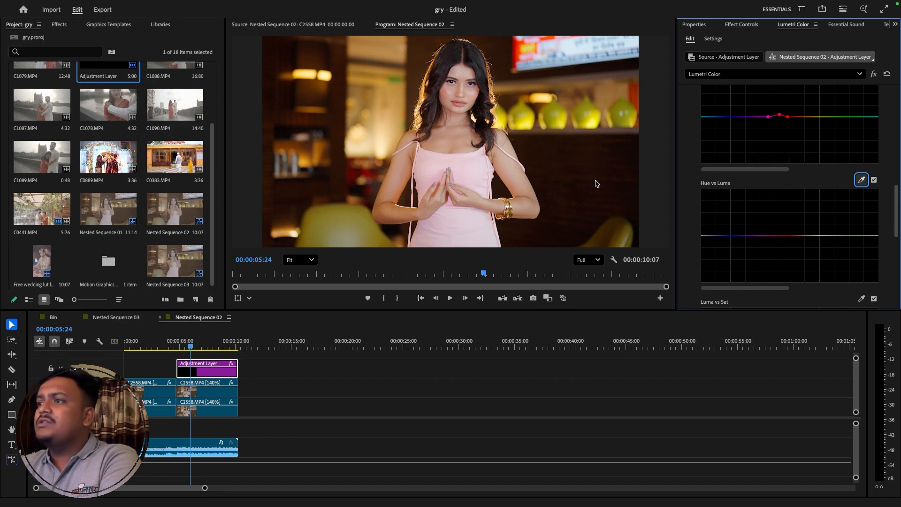
left_click_drag(486, 310, 485, 346)
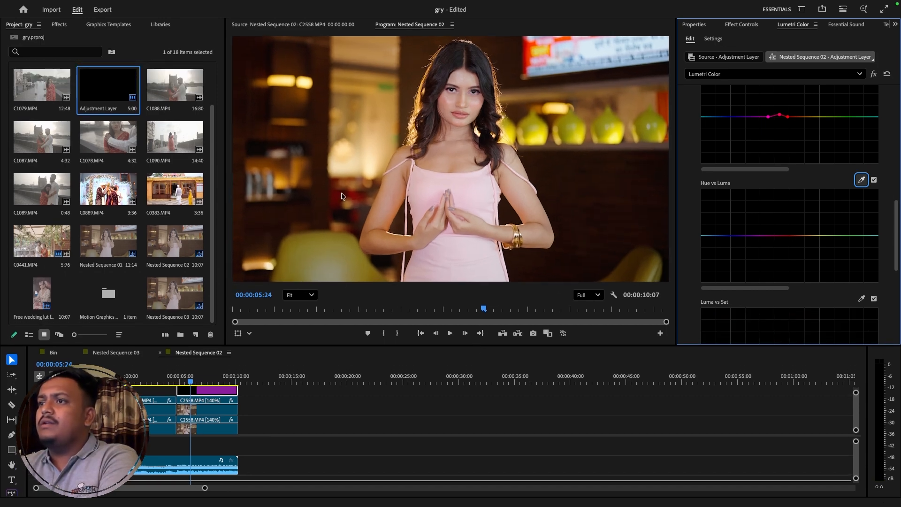
left_click(581, 189)
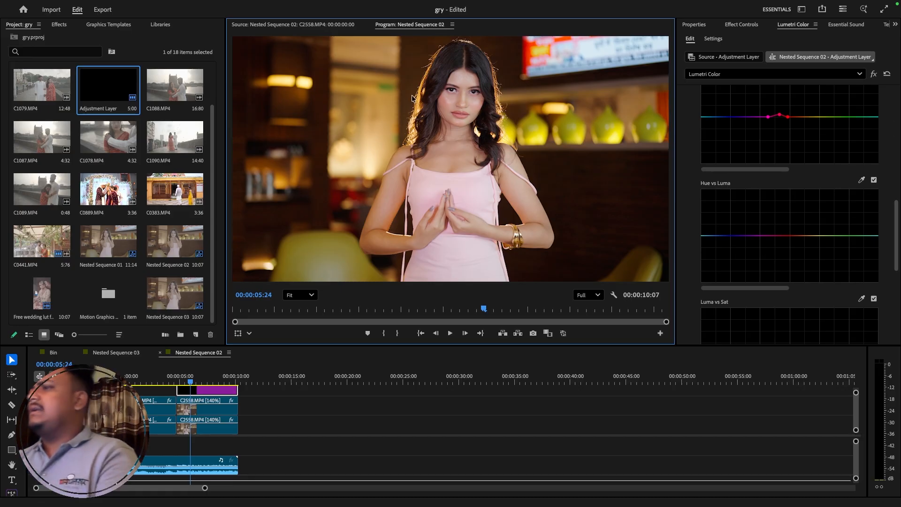
Sample the warm orange background light for the Hue vs Luma curve and raise that hue's brightness slightly.
scroll(761, 272, "up", 2)
scroll(761, 272, "down", 1)
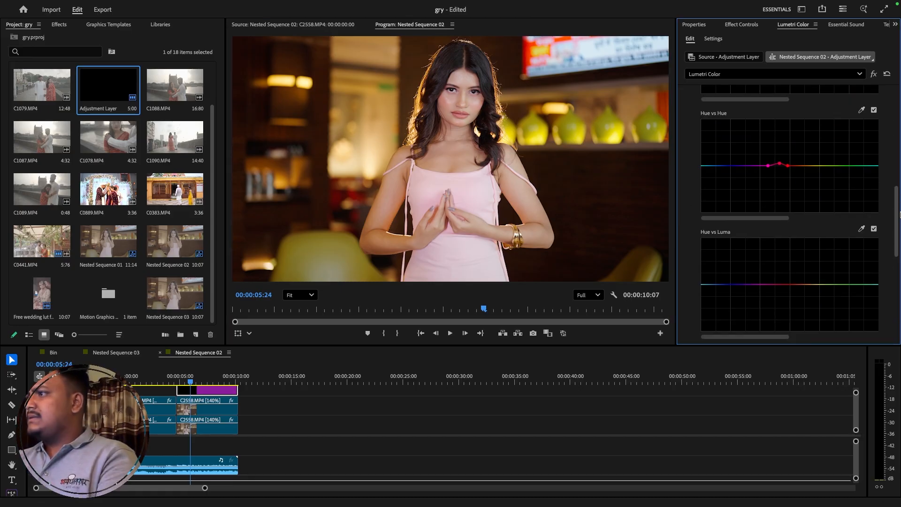
left_click(861, 206)
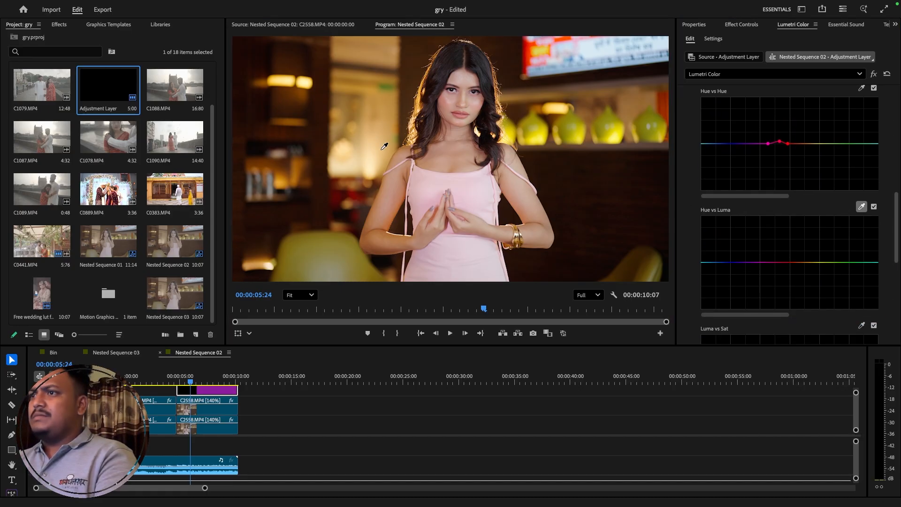
left_click(361, 149)
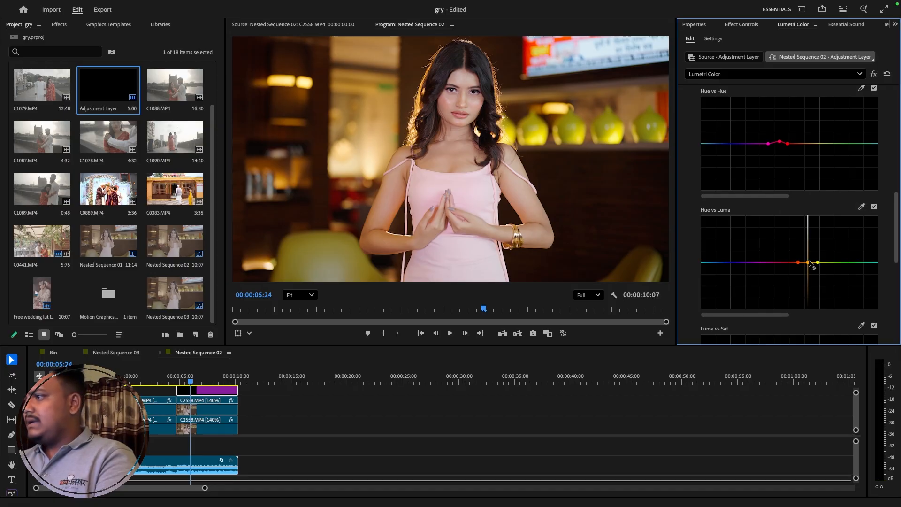
mouse_move(809, 261)
left_mouse_down()
mouse_move(807, 254)
mouse_move(806, 272)
mouse_move(807, 260)
left_mouse_up()
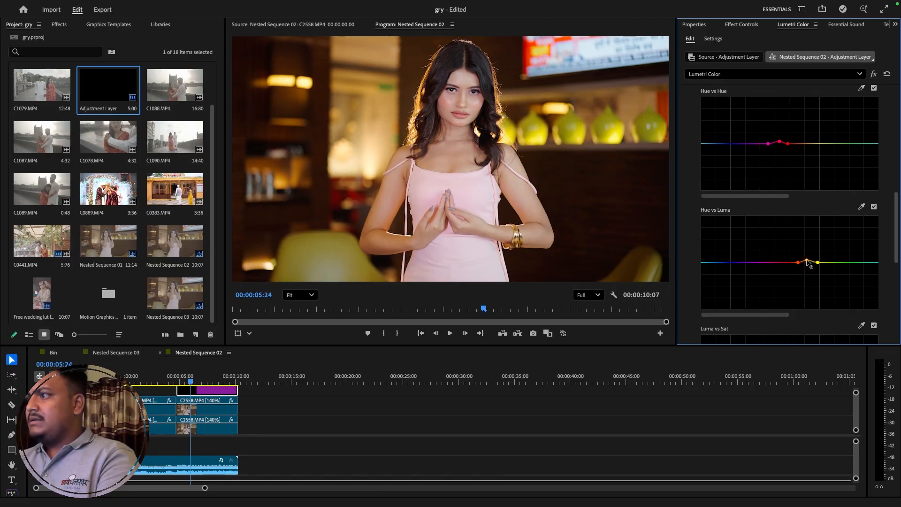
Sample the yellow-green lamps for the Hue vs Luma curve, brighten that range slightly, and lift a bright range in Luma vs Sat.
left_click(861, 206)
left_click(605, 121)
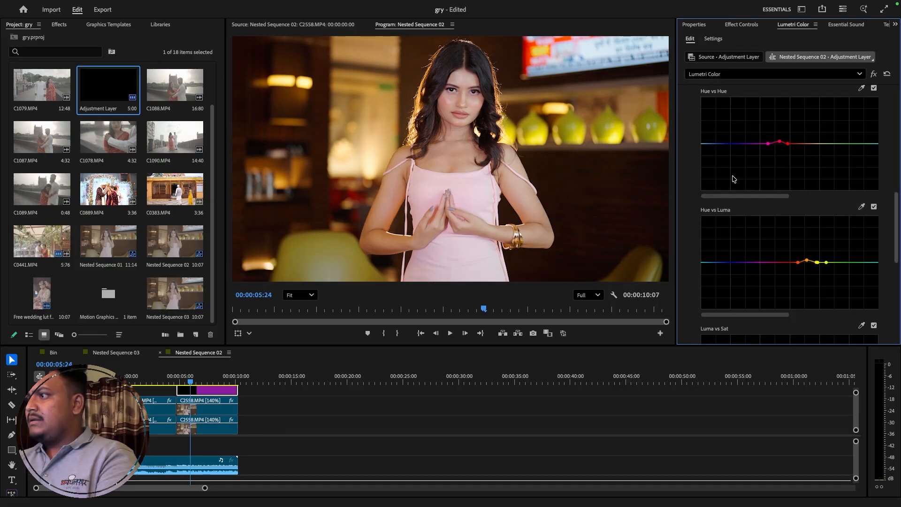
left_click_drag(828, 263, 827, 259)
scroll(828, 281, "down", 5)
scroll(827, 302, "down", 2)
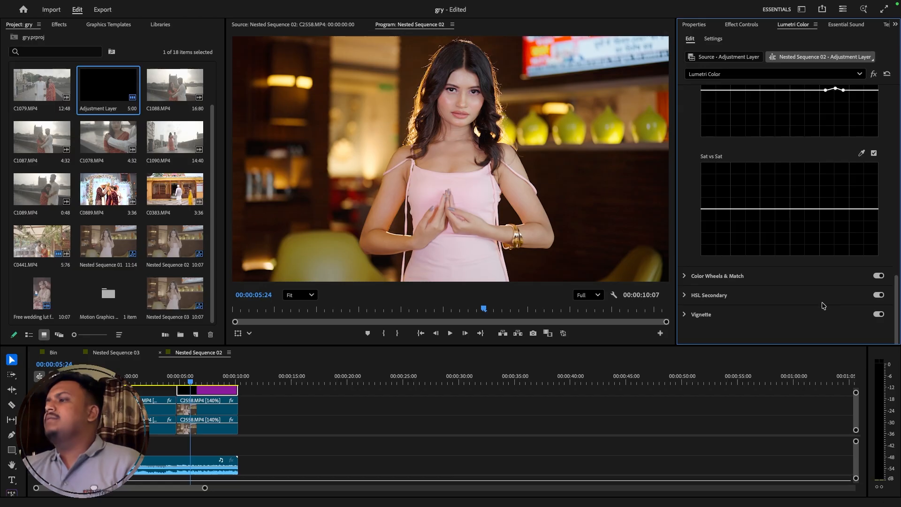
Place another Adjustment Layer on track V4, aligned directly above the graded one over the second half of the sequence.
left_click(688, 318)
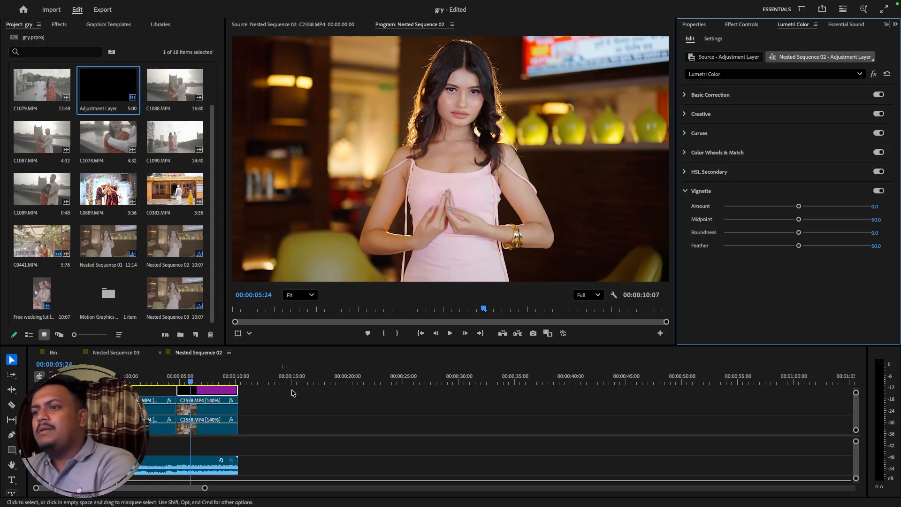
left_click(349, 346)
left_click_drag(349, 346, 347, 260)
left_click_drag(114, 92, 238, 324)
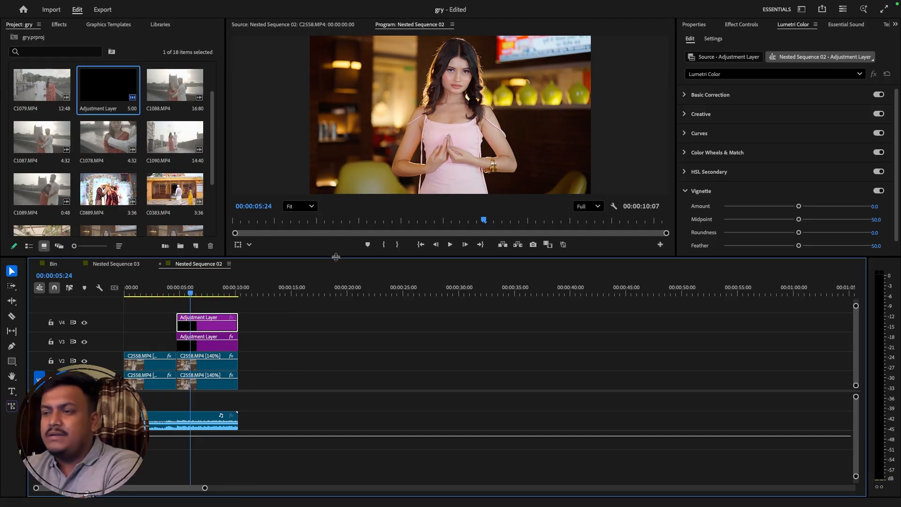
Enlarge the program preview again and show the HSL Secondary settings of the new Adjustment Layer.
left_click_drag(336, 257, 333, 364)
left_click(689, 117)
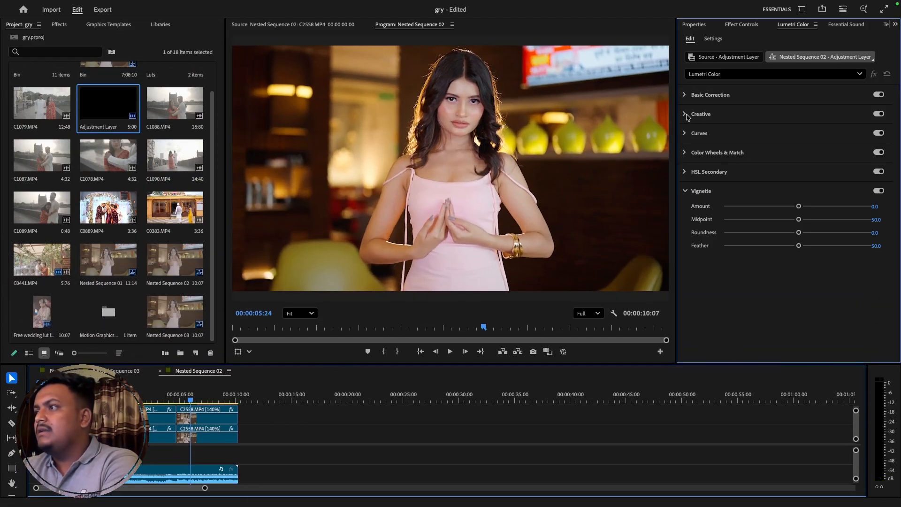
left_click(690, 116)
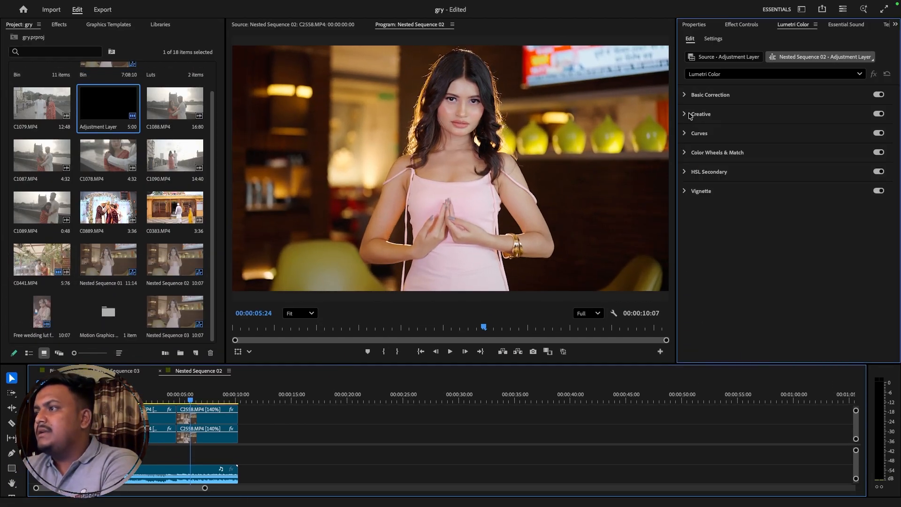
left_click(685, 153)
left_click(685, 153)
left_click(685, 172)
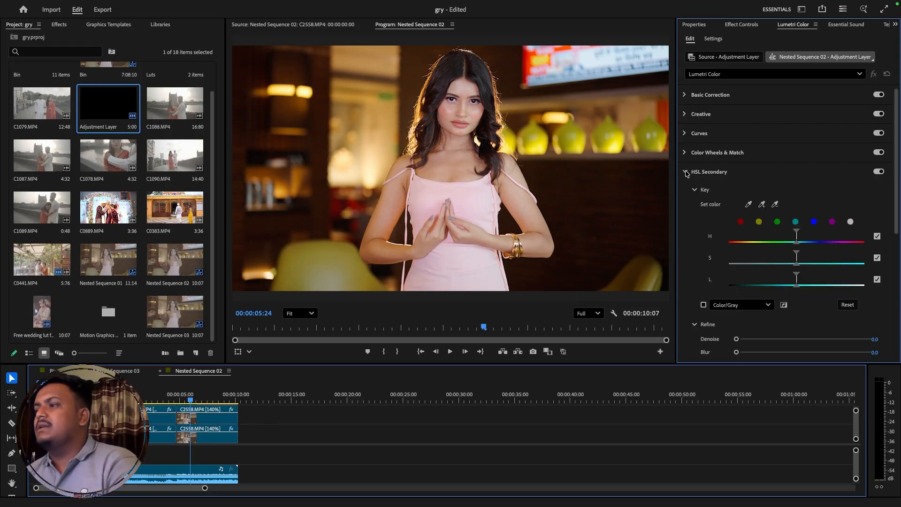
Sample the woman's facial skin tone as the HSL Secondary key and adjust the key's saturation and luminance ranges.
scroll(461, 82, "up", 5)
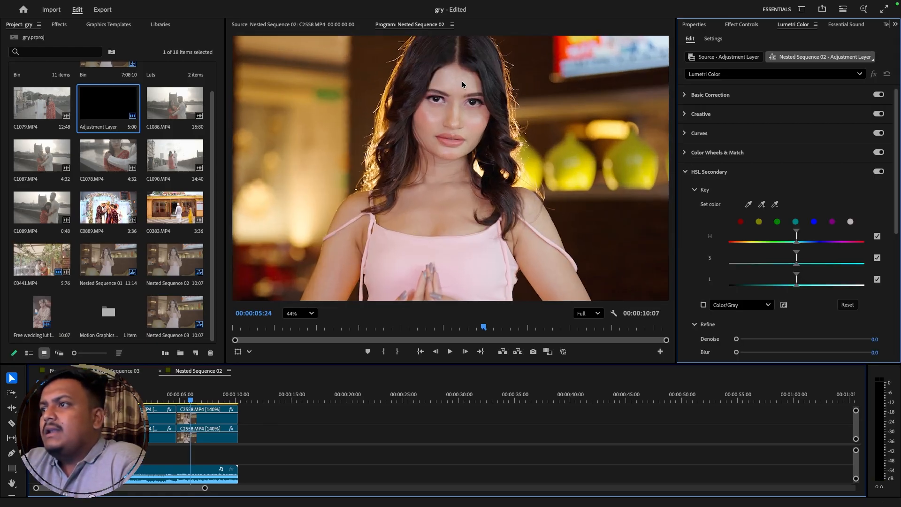
scroll(464, 114, "down", 2)
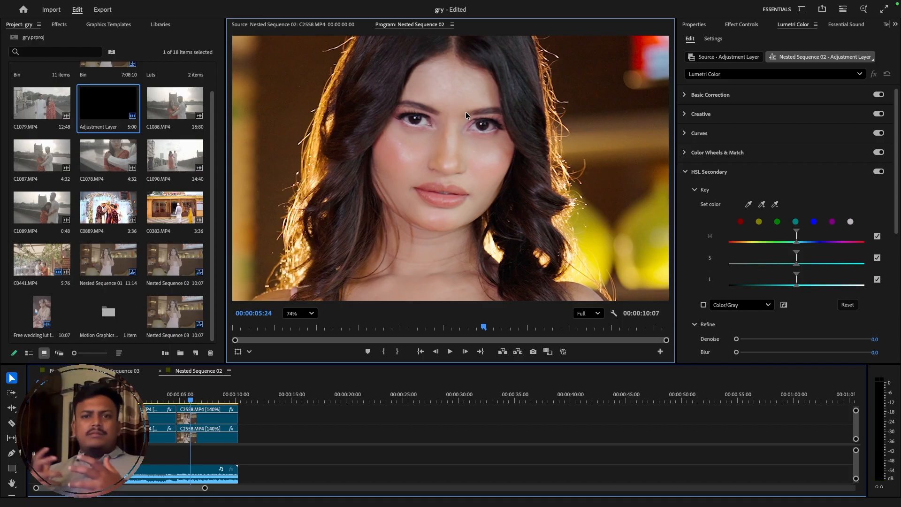
left_click(748, 204)
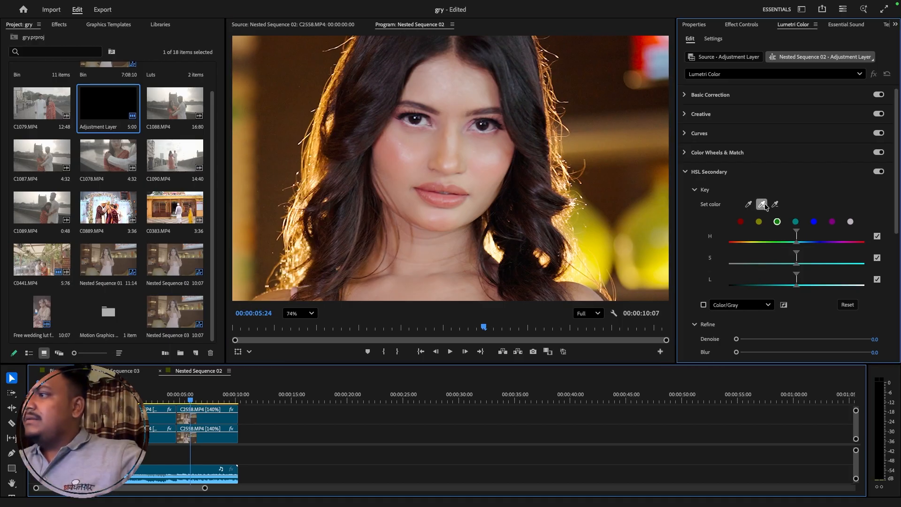
left_click(489, 154)
left_click_drag(766, 268, 790, 285)
left_click(702, 305)
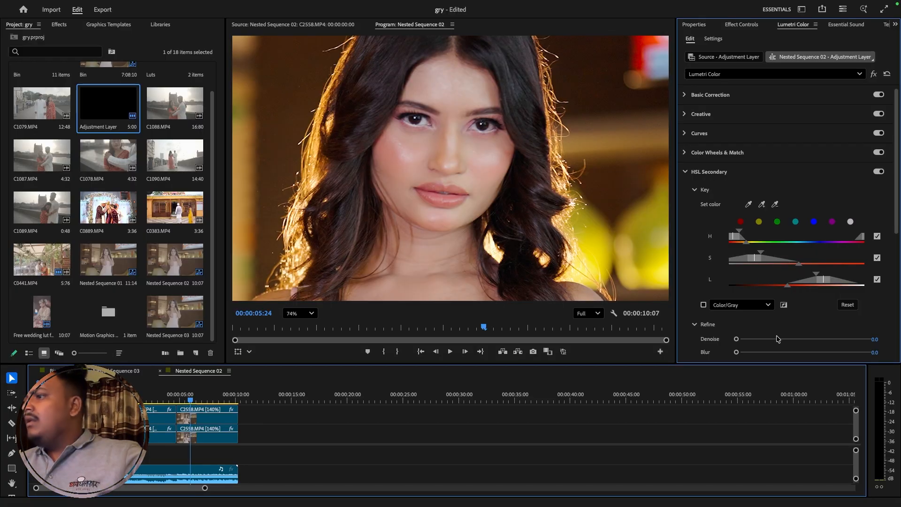
Try a Denoise of 25.2 and a Blur of 29.0 on the skin-tone key, and make the timeline area slightly taller.
scroll(777, 339, "down", 2)
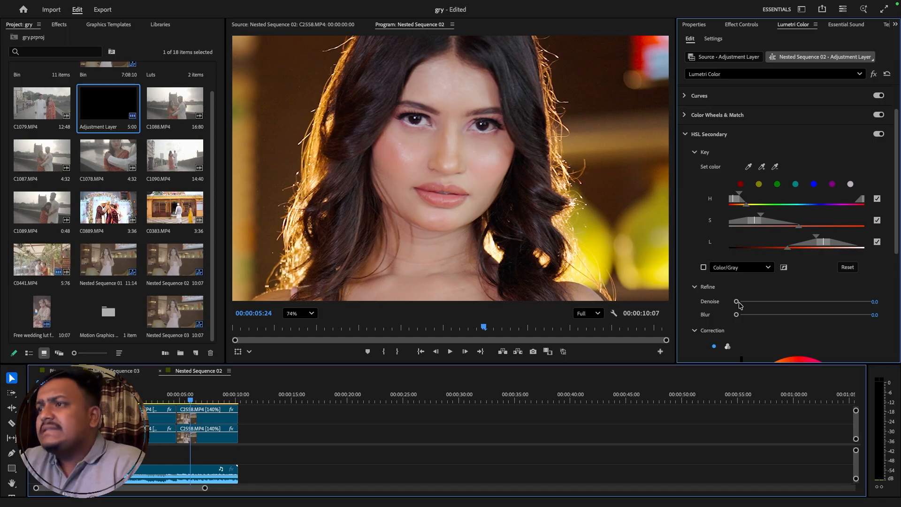
left_click_drag(735, 301, 865, 327)
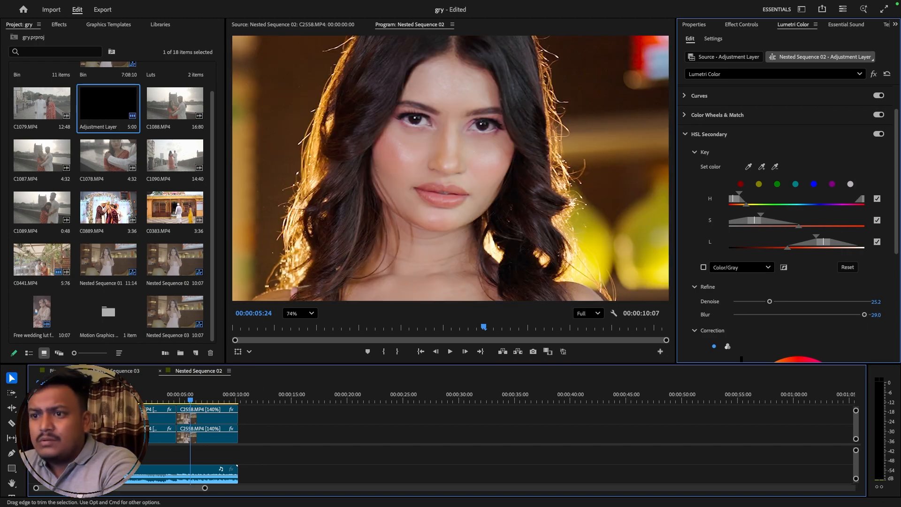
left_click_drag(224, 364, 251, 276)
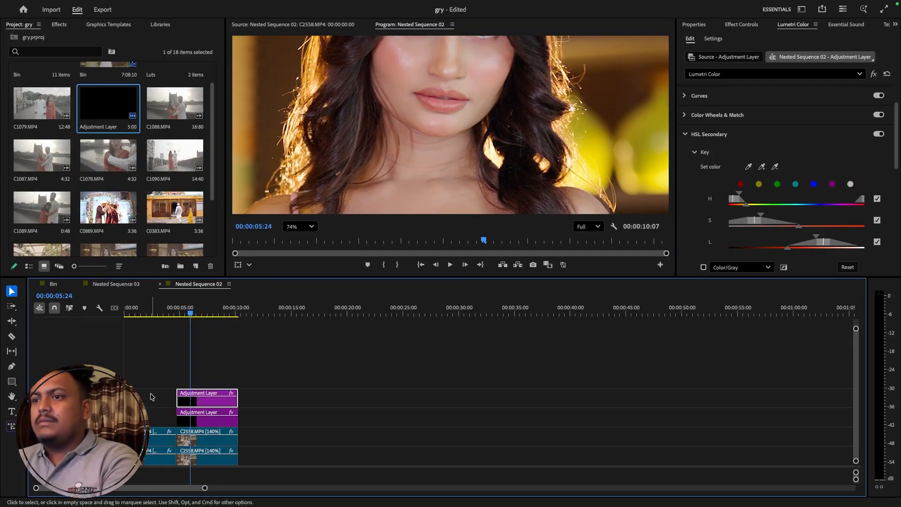
left_click_drag(199, 277, 199, 351)
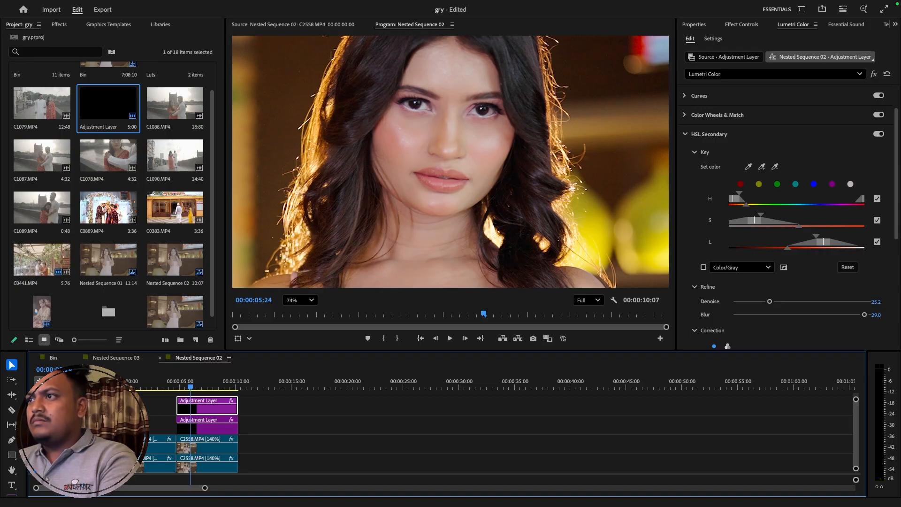
Set the skin-tone key's Denoise to 0.0 and Blur to 6.0, and raise its correction Sharpen to 6.4.
scroll(823, 315, "down", 1)
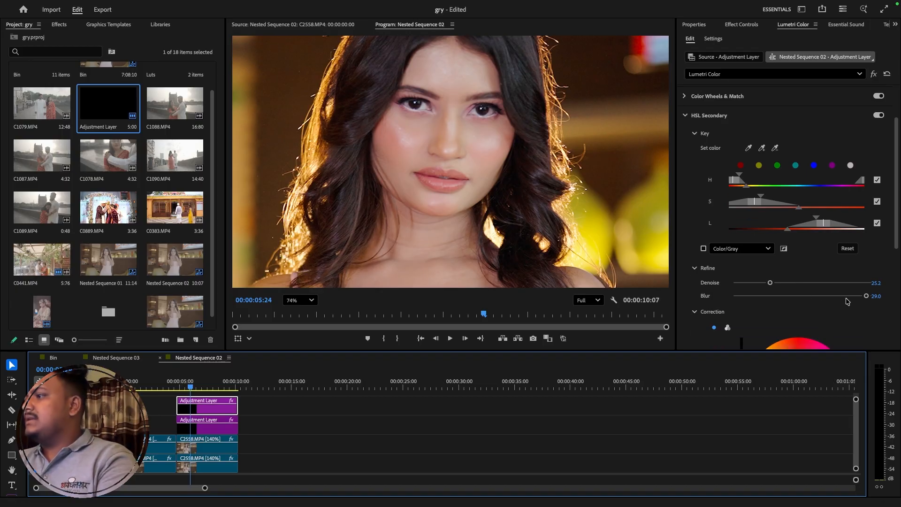
left_click_drag(864, 296, 764, 306)
scroll(791, 269, "down", 1)
left_click_drag(769, 243, 736, 245)
scroll(816, 305, "down", 3)
mouse_move(803, 314)
left_mouse_down()
mouse_move(839, 318)
mouse_move(760, 322)
mouse_move(827, 330)
mouse_move(691, 322)
mouse_move(803, 327)
left_mouse_up()
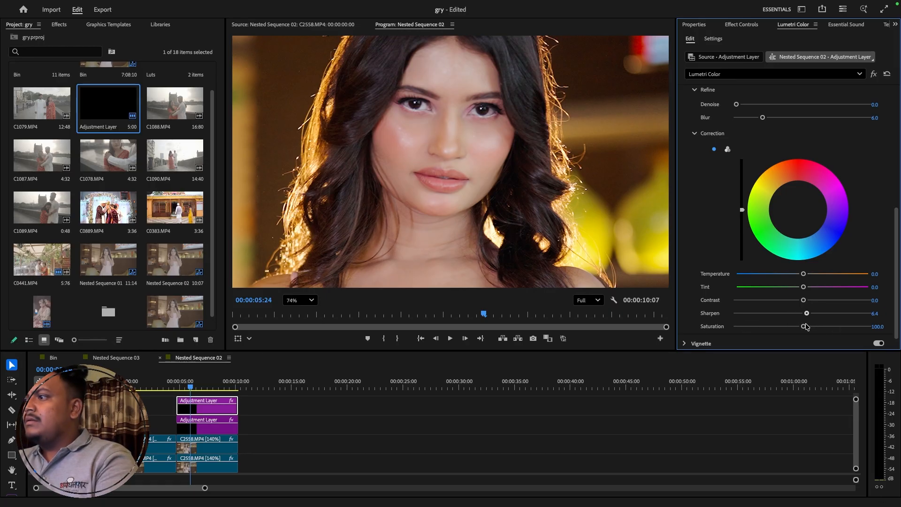
Add the woman's cheek tone to the HSL Secondary key and narrow the upper falloff of its saturation range.
scroll(814, 300, "up", 5)
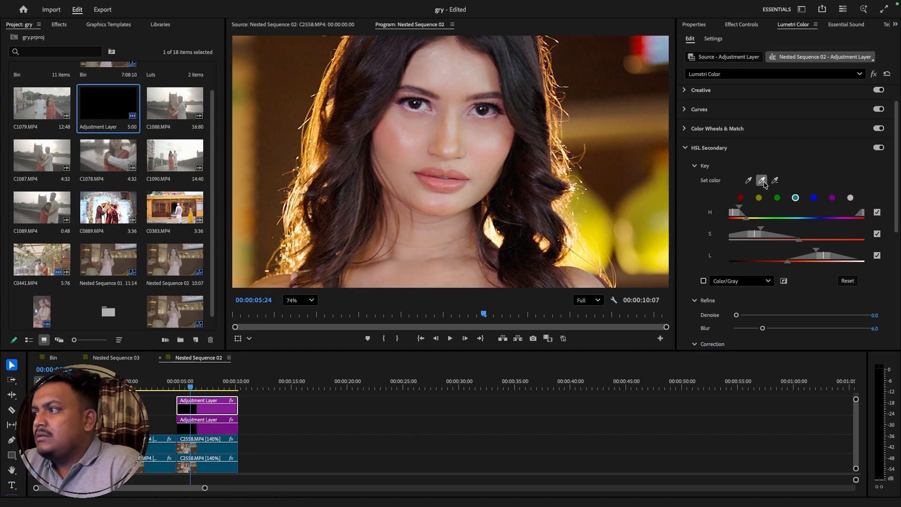
left_click(494, 115)
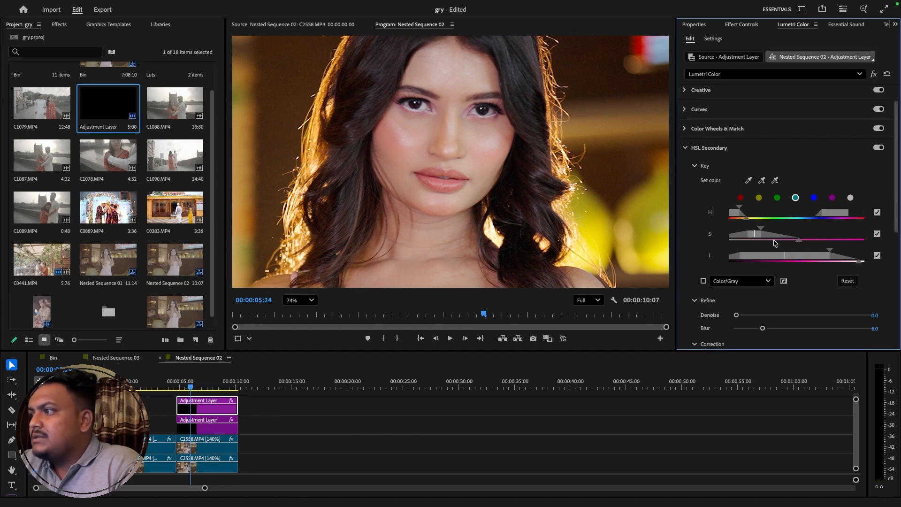
left_click_drag(798, 240, 778, 239)
With the Color/Gray mask shown, widen the key's hue, saturation and luminance falloffs and set the correction Sharpen to 14.9.
left_click(703, 281)
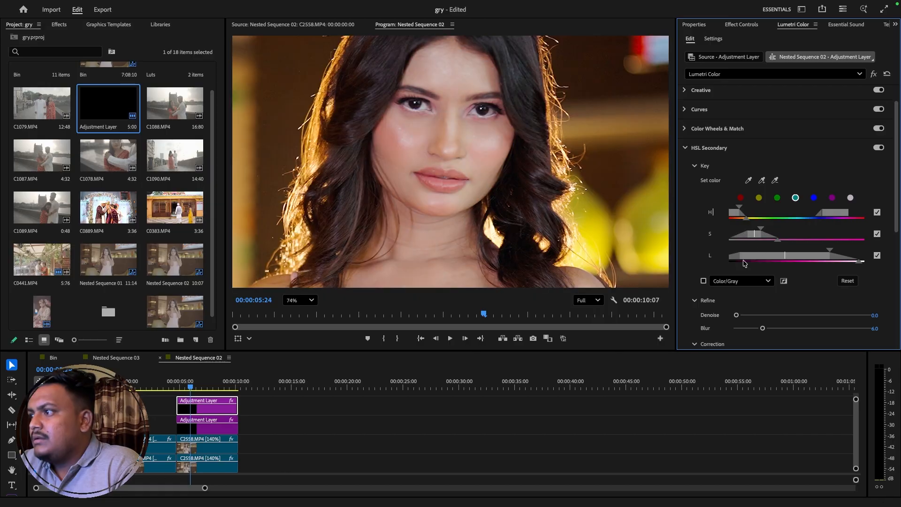
left_click(703, 281)
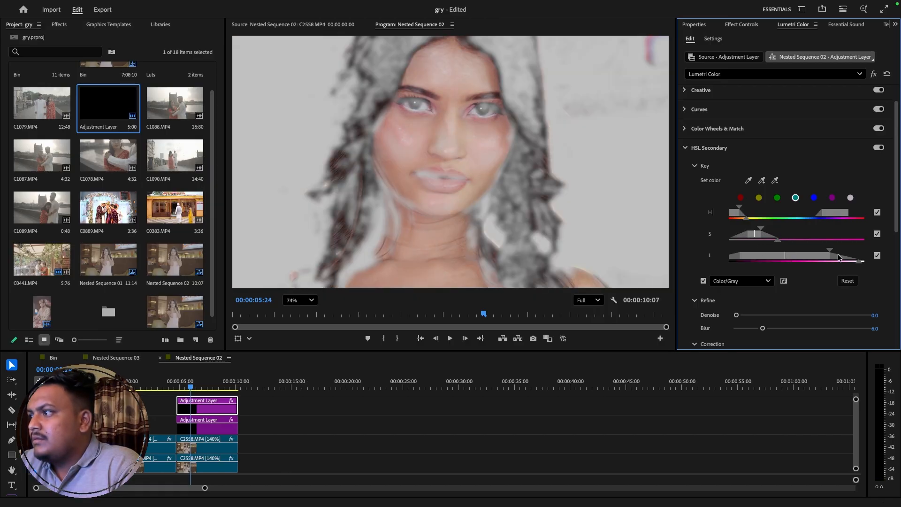
left_click_drag(853, 263, 864, 261)
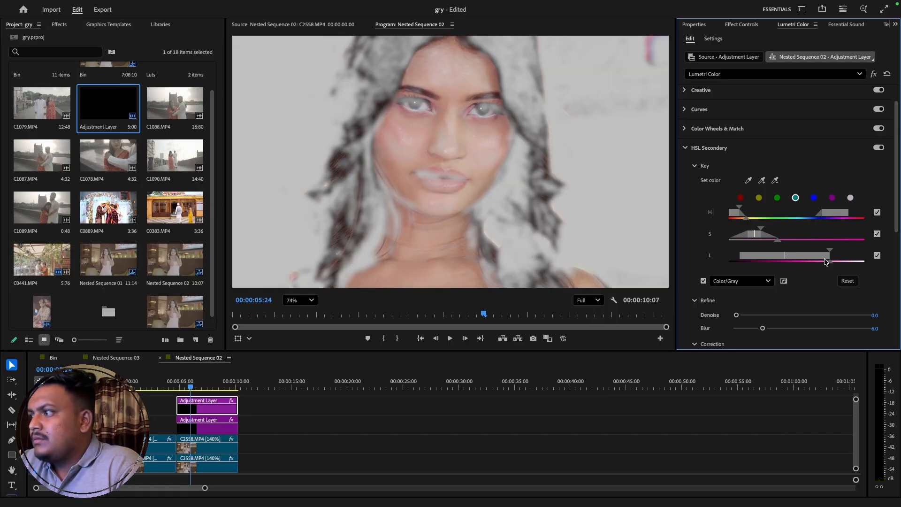
left_click_drag(752, 221, 821, 245)
scroll(819, 264, "down", 5)
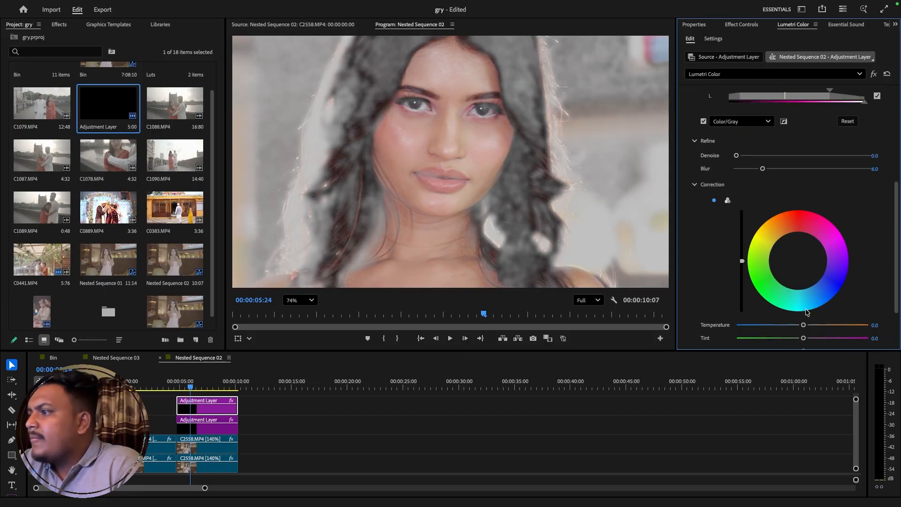
left_click_drag(812, 290, 815, 291)
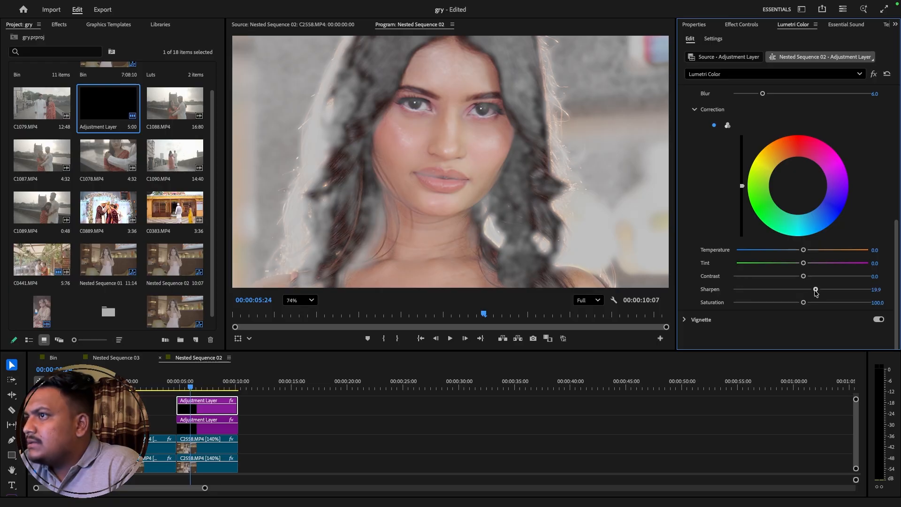
Add another skin tone from the woman's face to the HSL Secondary key and turn off the Color/Gray mask.
scroll(790, 299, "up", 5)
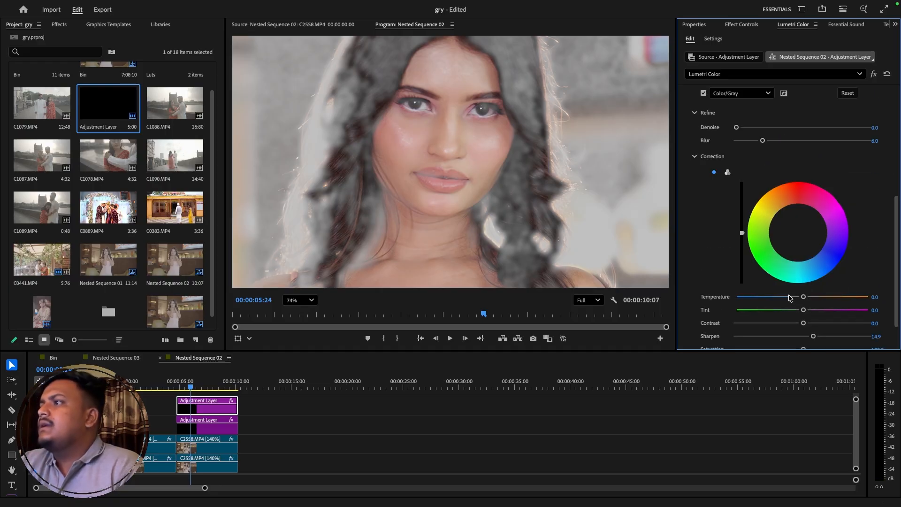
left_click(761, 133)
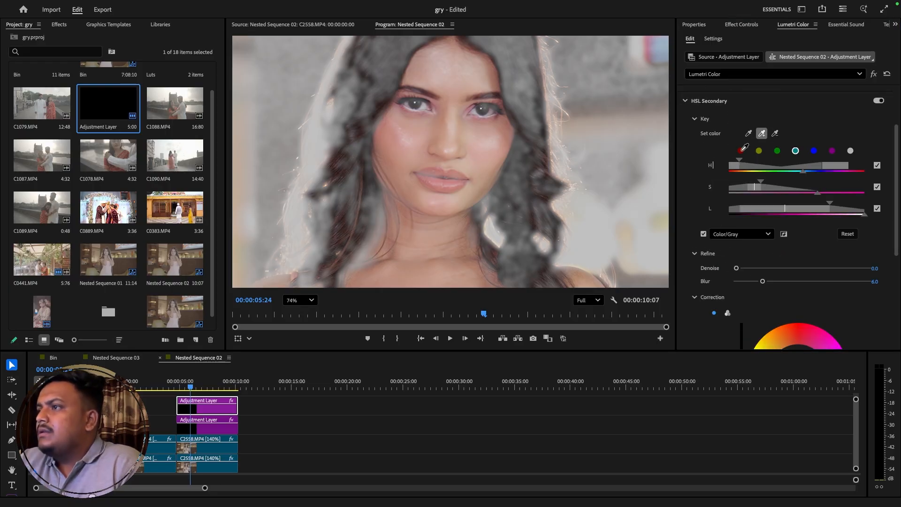
left_click(479, 153)
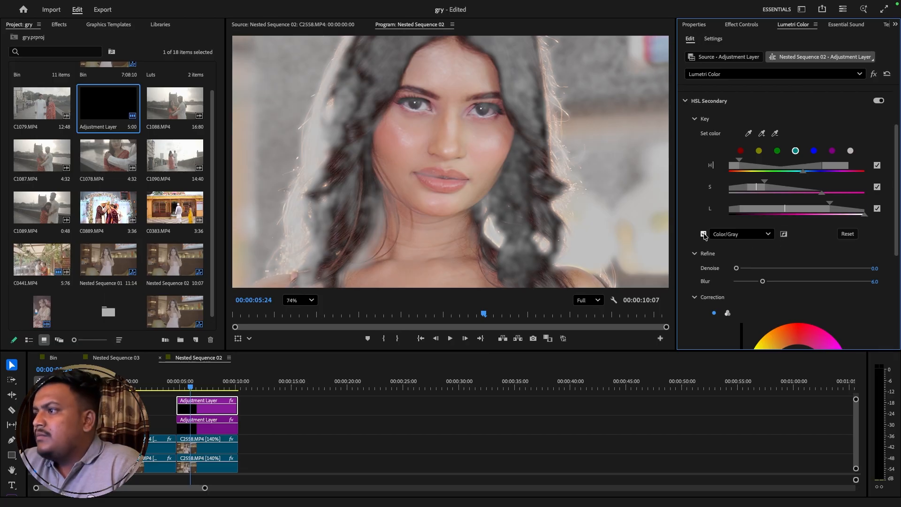
left_click(703, 234)
left_click(762, 134)
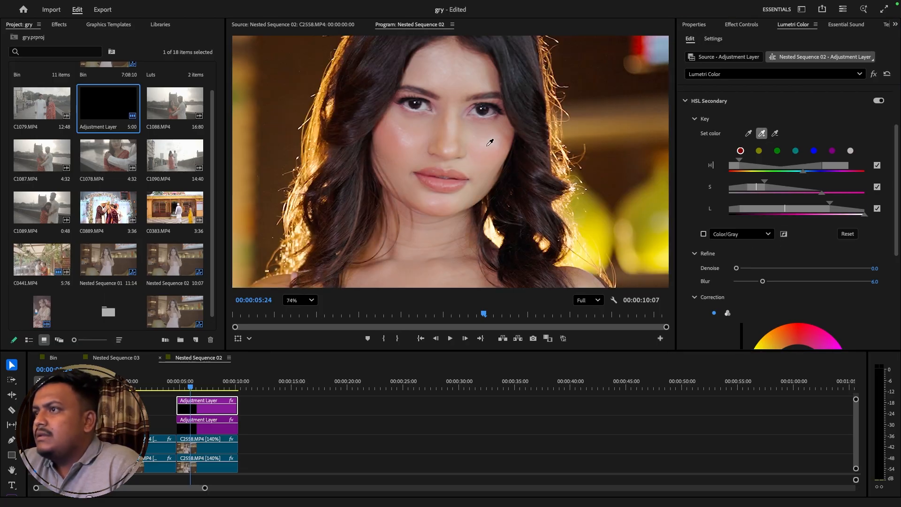
left_click(761, 134)
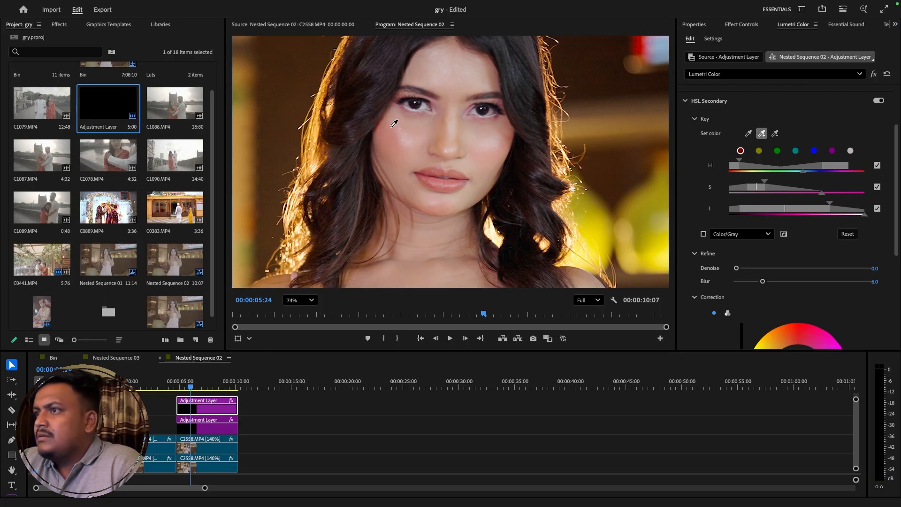
Check the key mask briefly and switch the HSL Secondary correction to the three-way shadows, midtones and highlights wheels.
scroll(750, 277, "down", 2)
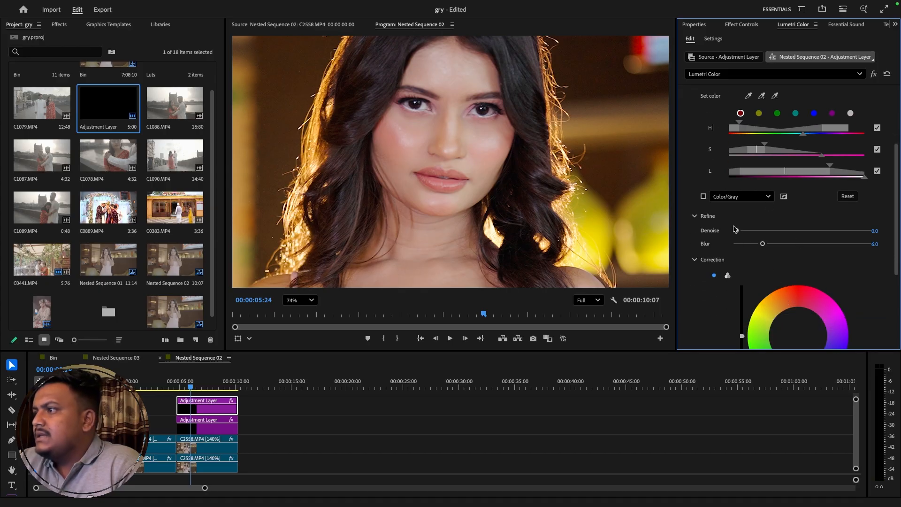
left_click(703, 197)
left_click(703, 197)
scroll(826, 261, "down", 7)
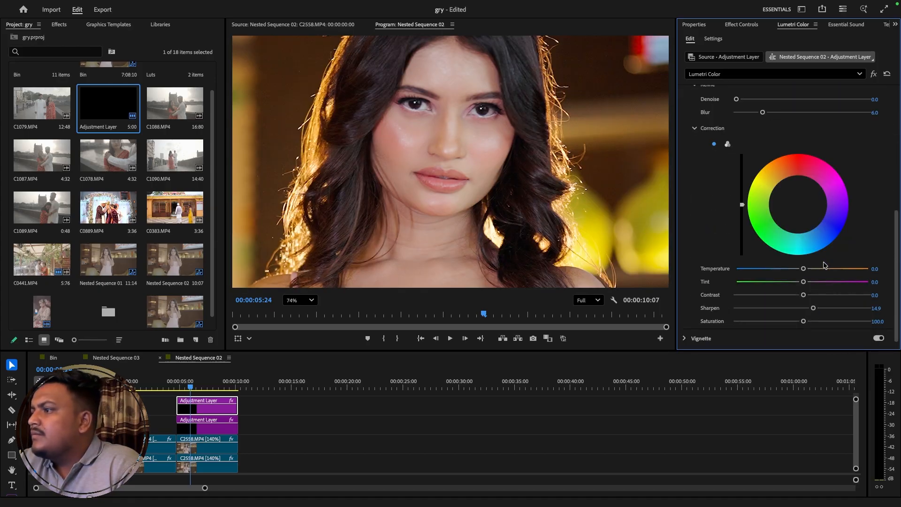
scroll(726, 213, "up", 4)
left_click(727, 211)
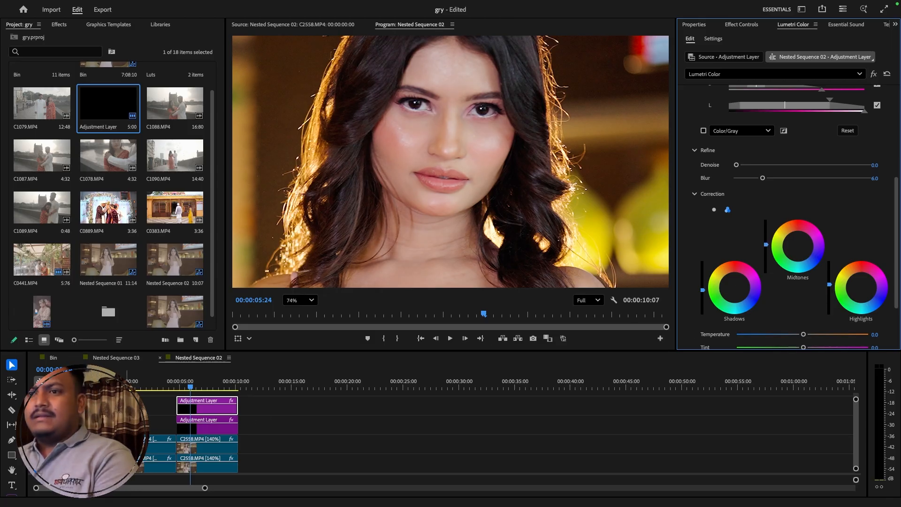
Zoom the preview out to 29%, make the timeline area taller, and add a third Adjustment Layer above the two existing ones.
left_click(204, 406)
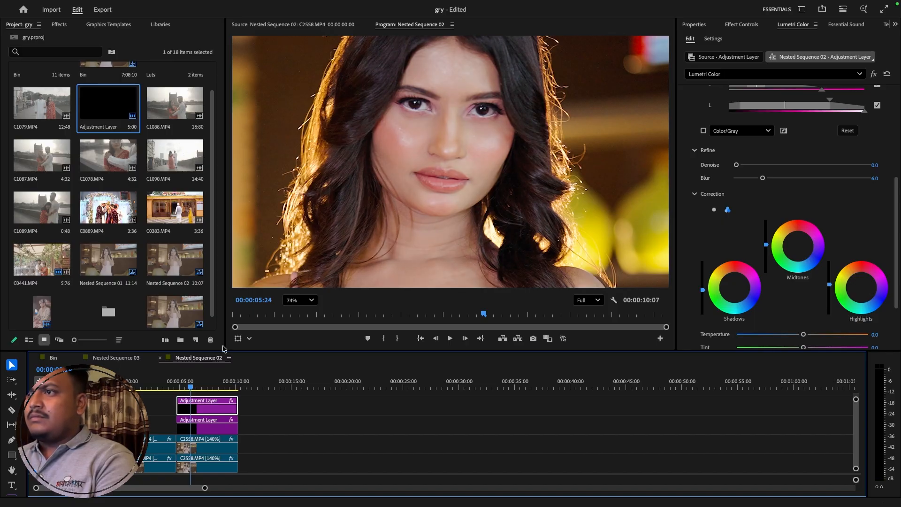
scroll(429, 124, "down", 5)
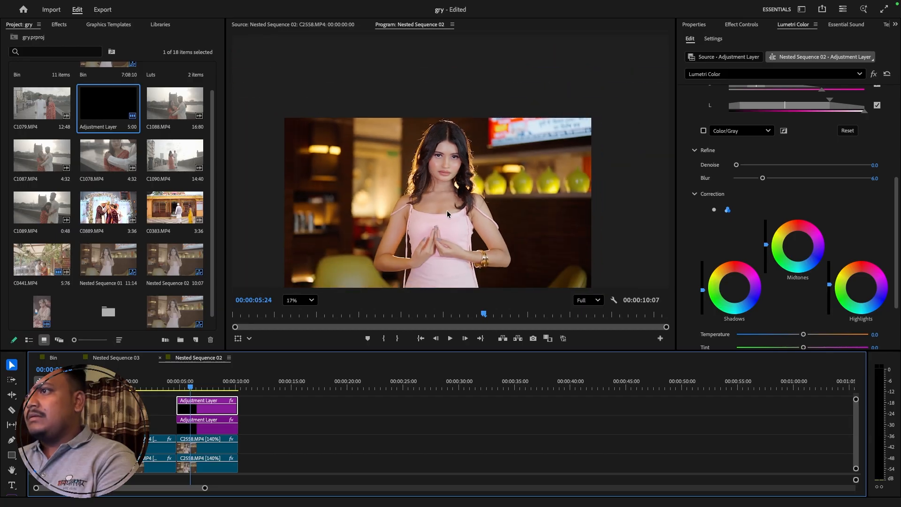
scroll(446, 210, "down", 1)
scroll(445, 210, "up", 3)
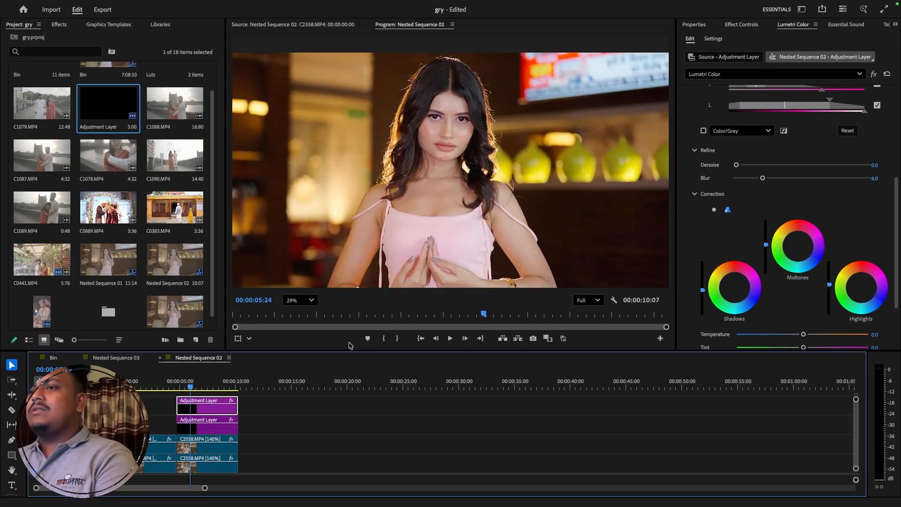
left_click_drag(345, 351, 342, 306)
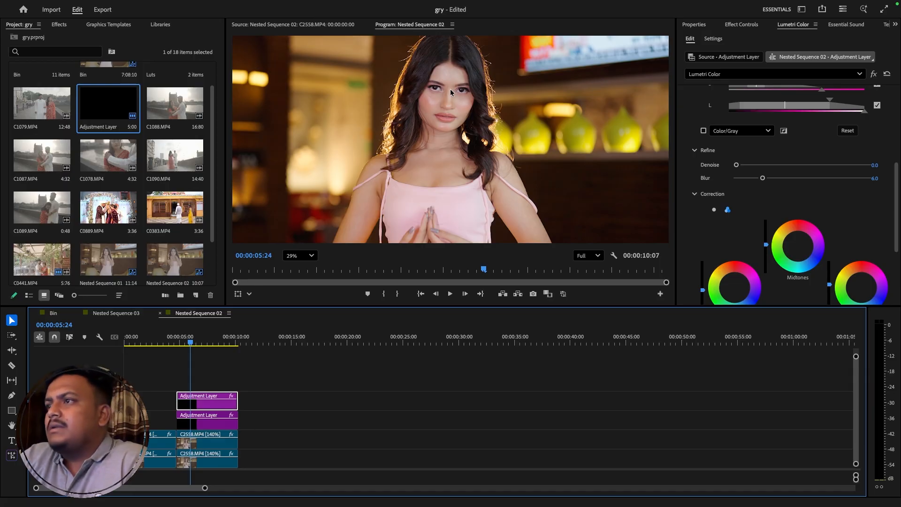
left_click_drag(111, 123, 245, 384)
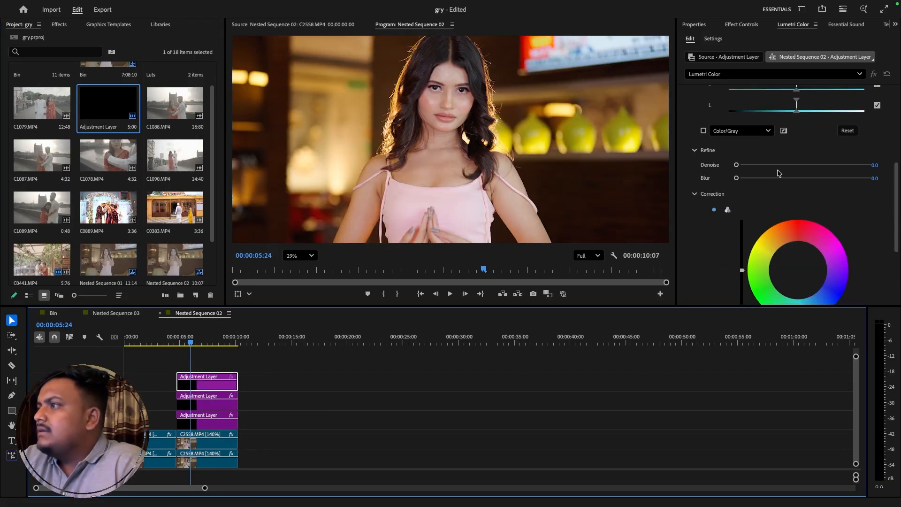
Apply the warm-natural_6.C0008 LUT from the Desktop's my data/untitled folder as the new Adjustment Layer's Creative look.
scroll(777, 172, "up", 5)
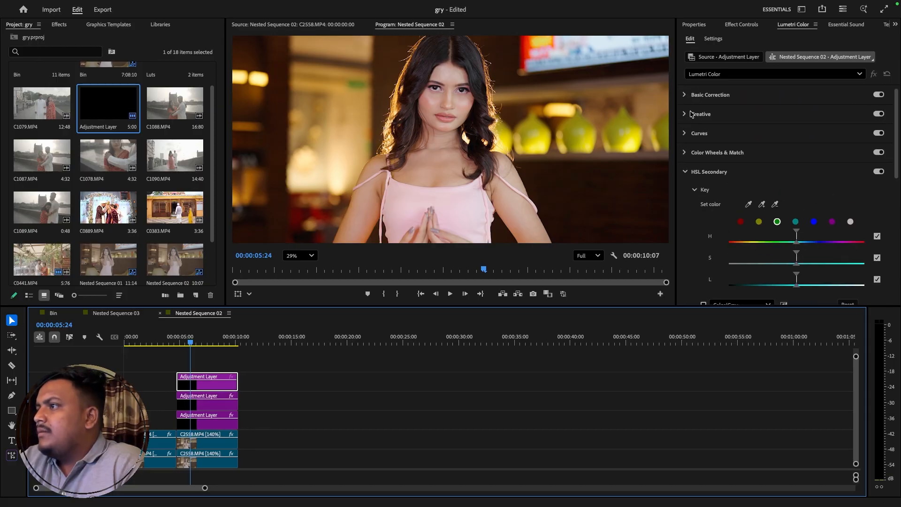
left_click(691, 114)
left_click(730, 130)
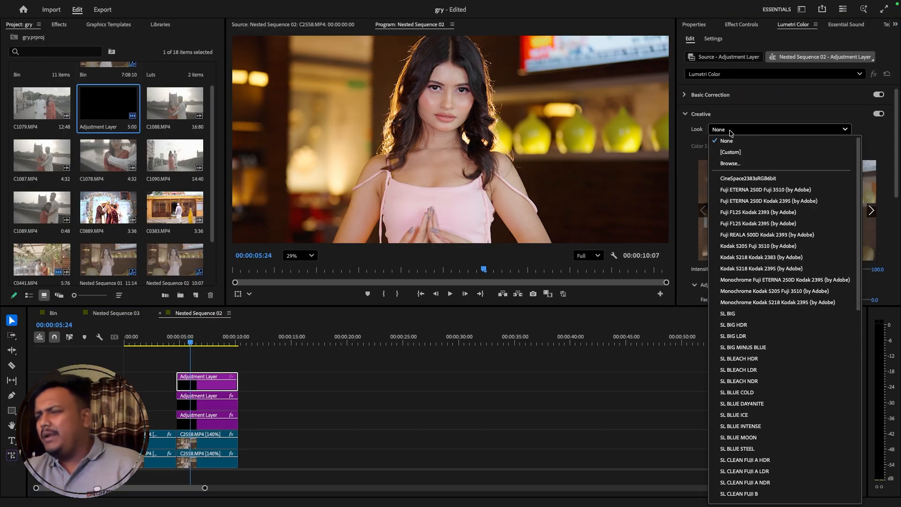
left_click(735, 164)
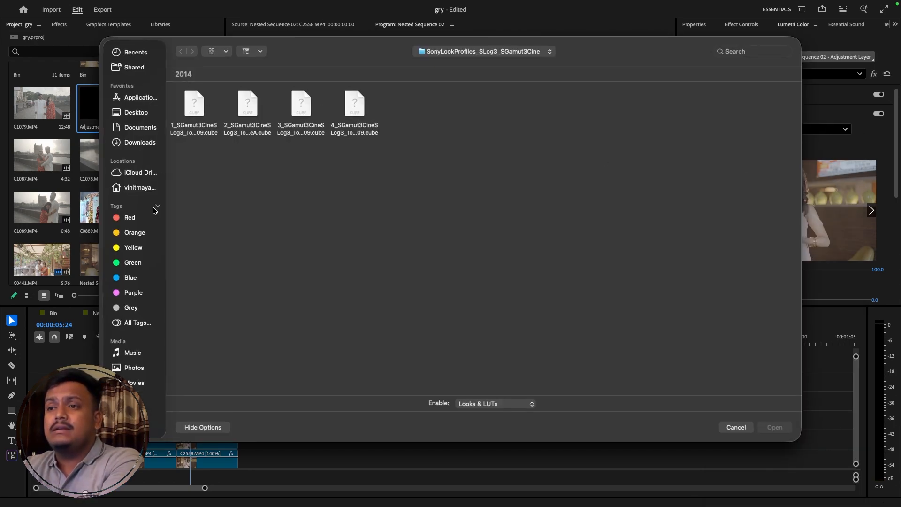
left_click(135, 113)
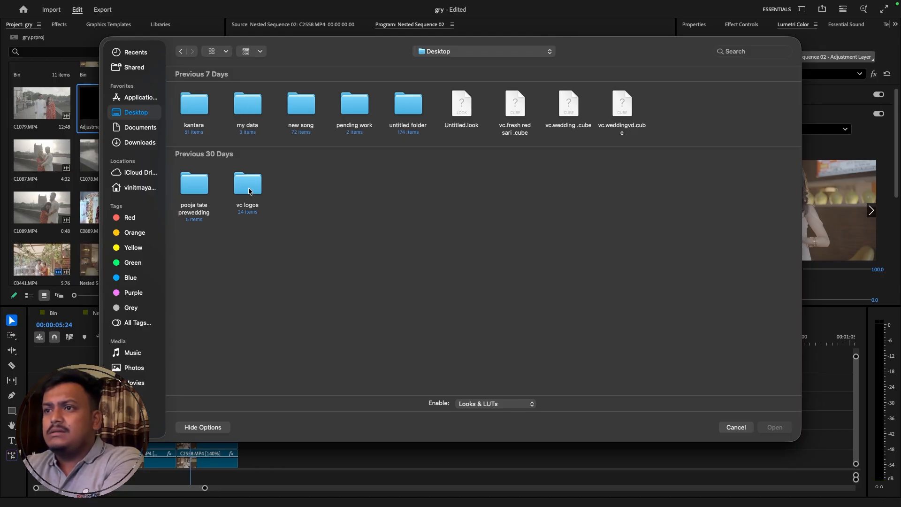
double_click(248, 117)
double_click(202, 115)
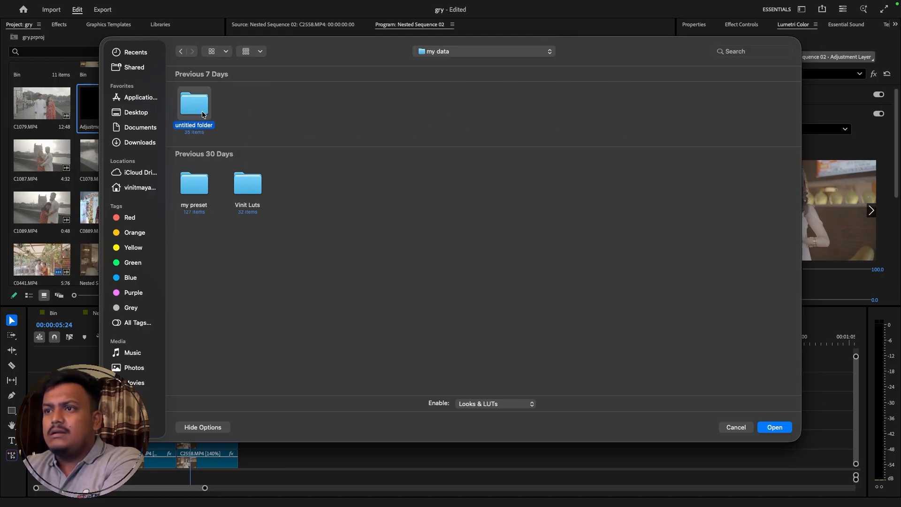
left_click(201, 357)
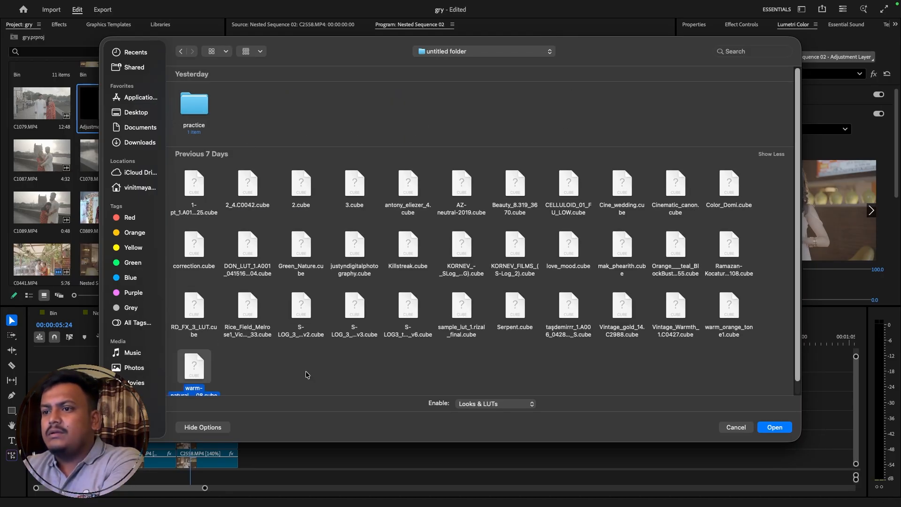
left_click(772, 427)
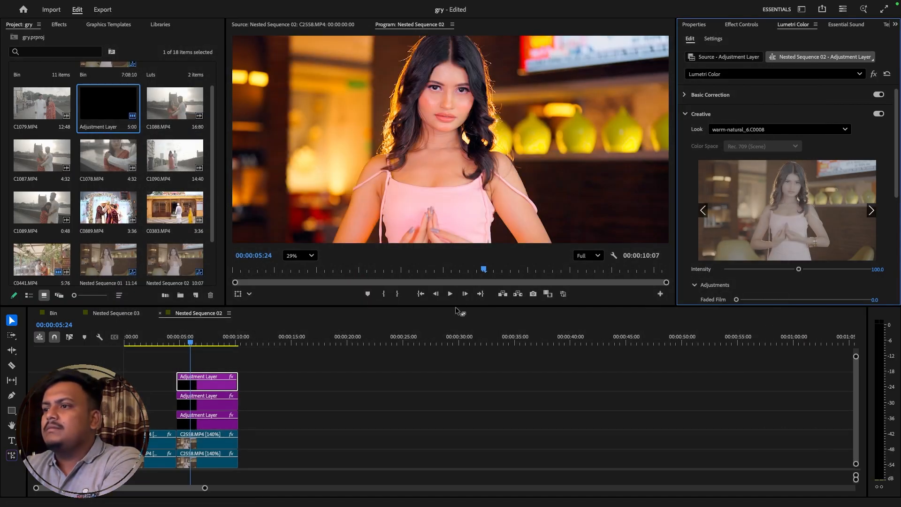
Enlarge the program preview to examine the look on the woman's face up close, and restore the timeline area's height.
left_click_drag(456, 306, 478, 437)
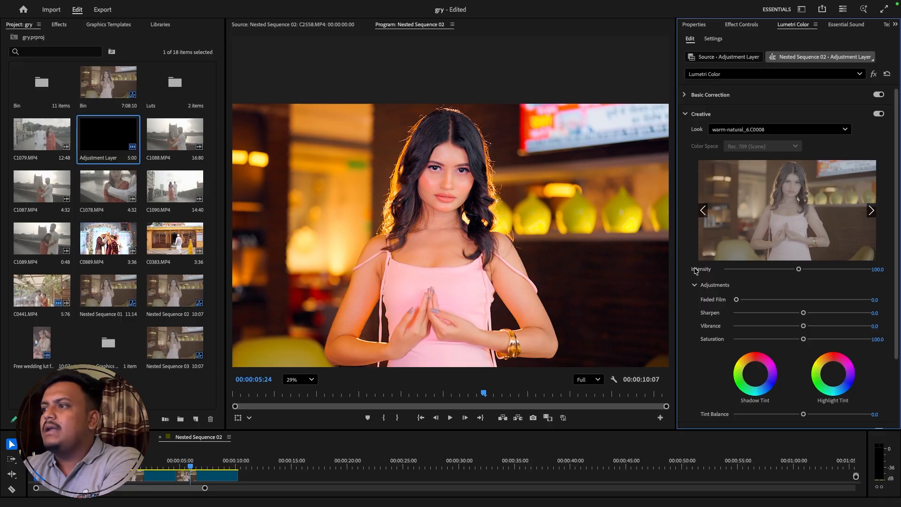
scroll(608, 266, "down", 2)
scroll(486, 186, "up", 5)
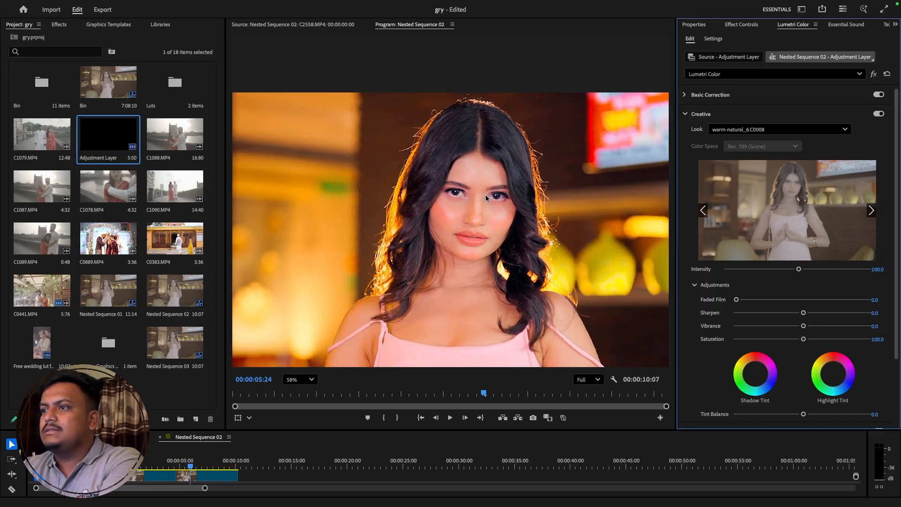
left_click_drag(337, 430, 336, 314)
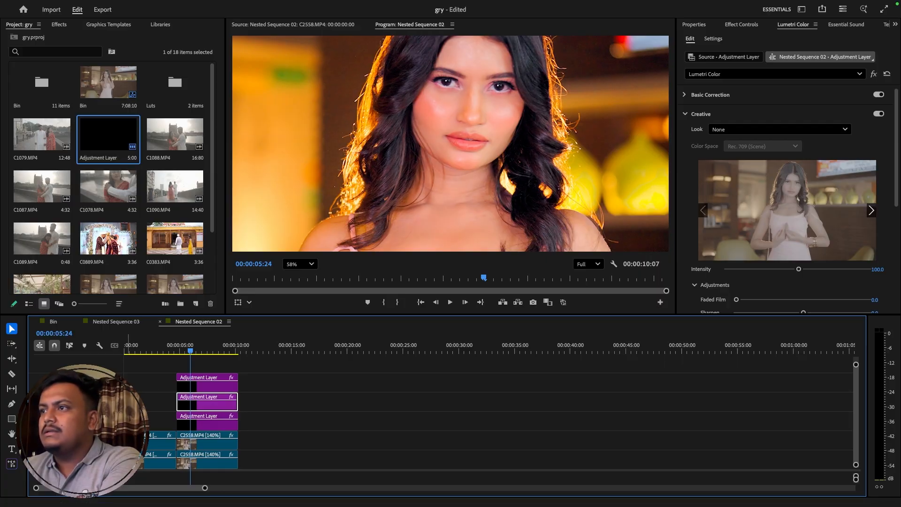
Set the program preview zoom to Fit to show the whole graded frame.
scroll(481, 206, "down", 4)
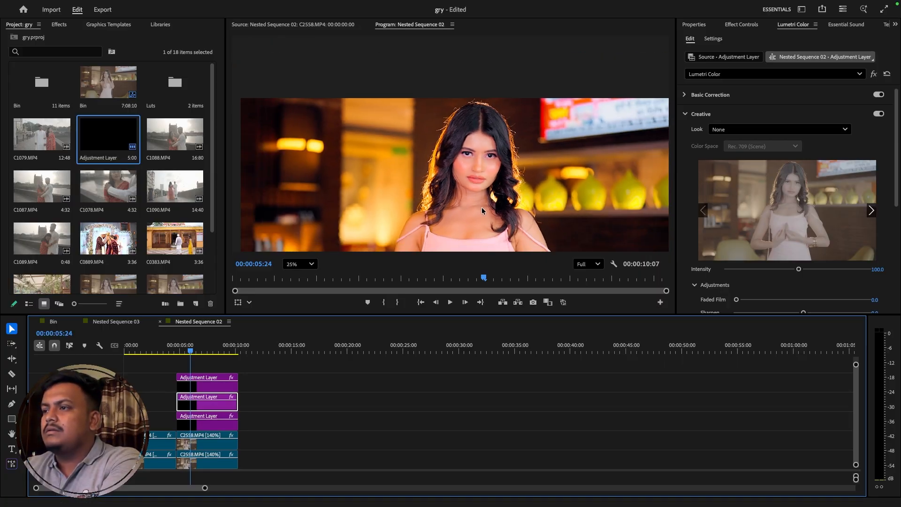
scroll(510, 198, "down", 1)
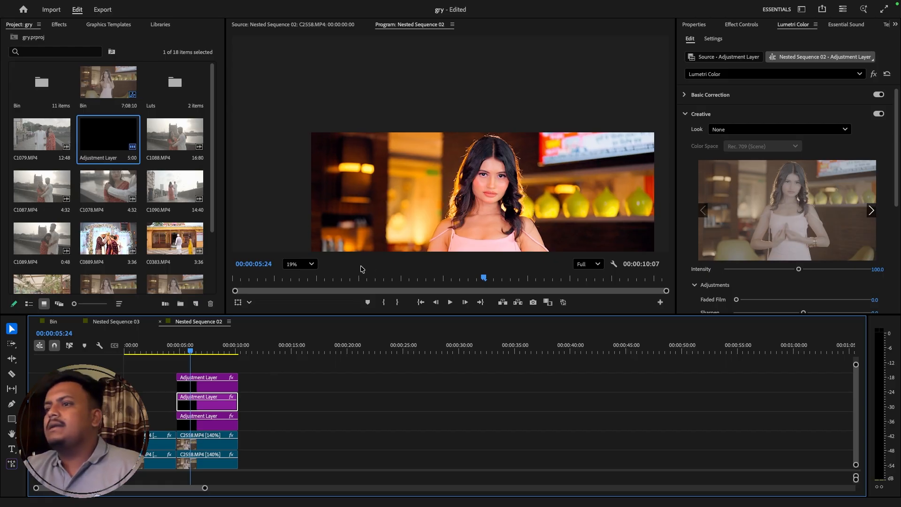
left_click(312, 265)
left_click(300, 280)
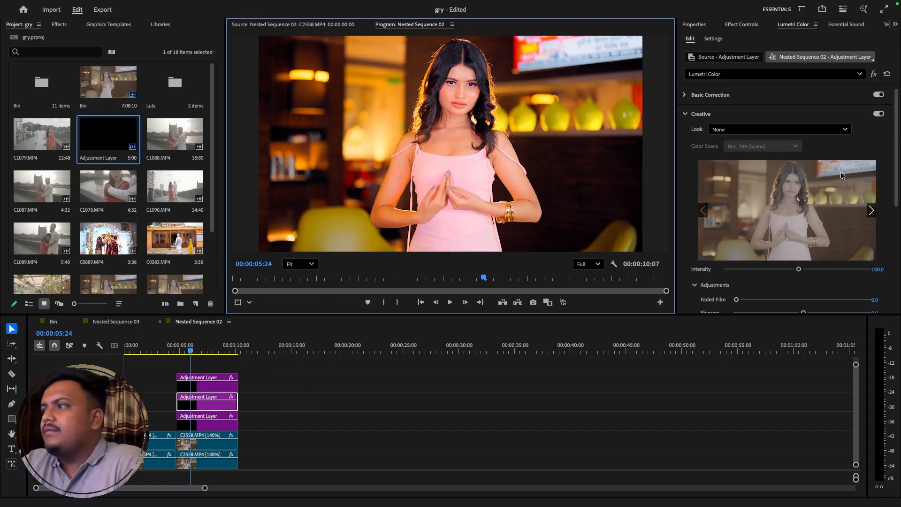
Set the middle Adjustment Layer's Creative intensity to 47.0 and select the top Adjustment Layer.
left_click_drag(798, 271, 751, 270)
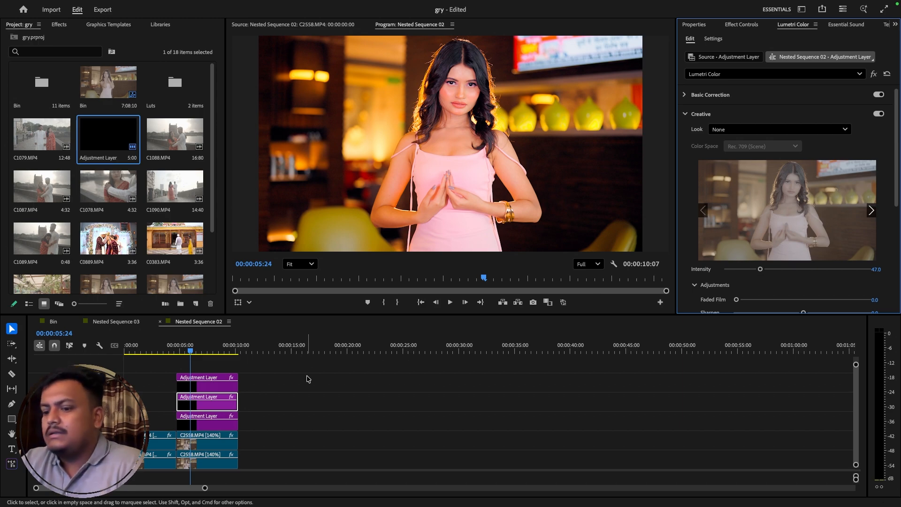
left_click(218, 385)
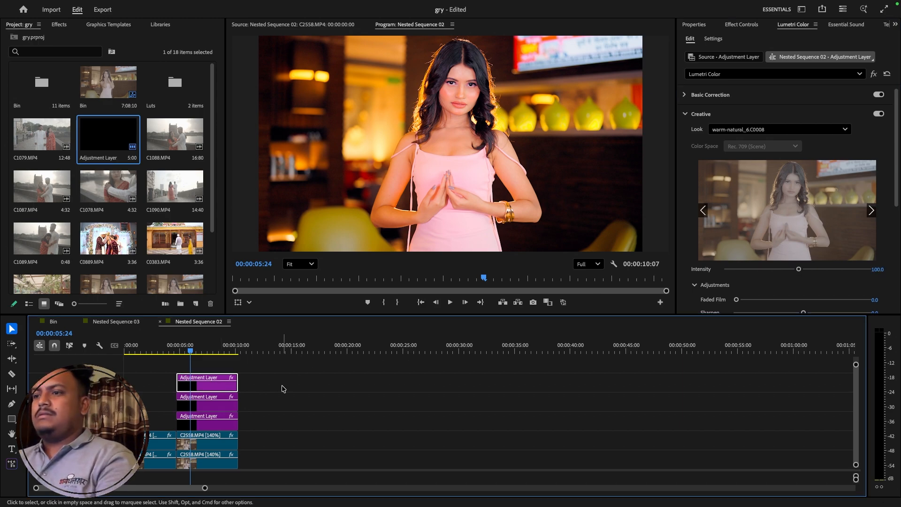
Lower the Creative look intensity of the top Adjustment Layer over C2558.MP4 to about 80.
left_click(760, 270)
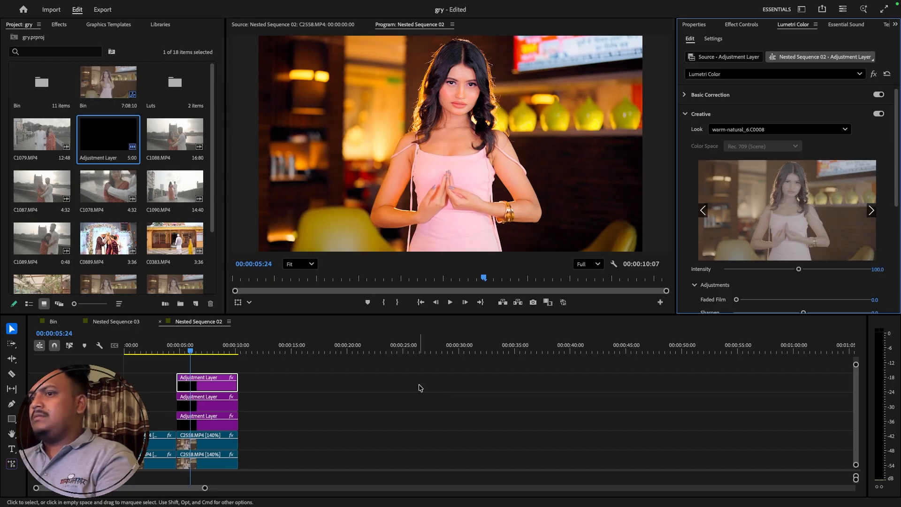
left_click_drag(204, 488, 246, 488)
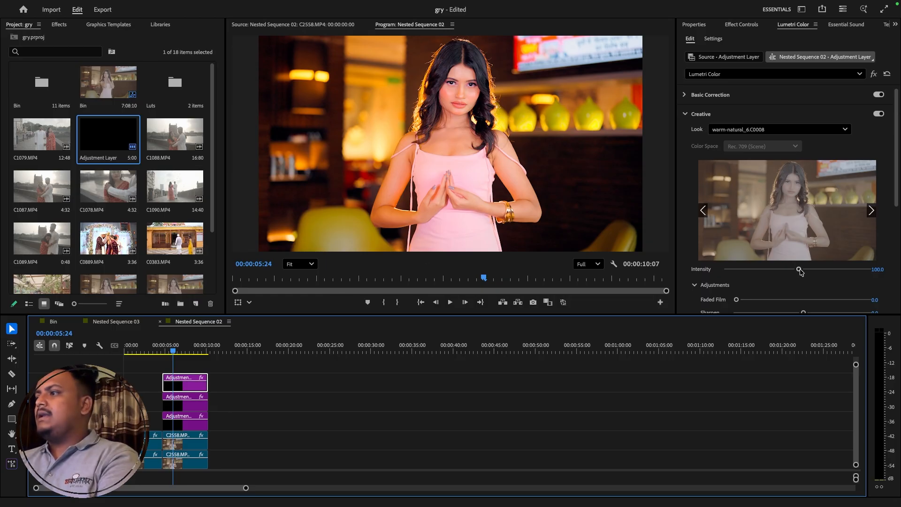
left_click_drag(798, 269, 770, 270)
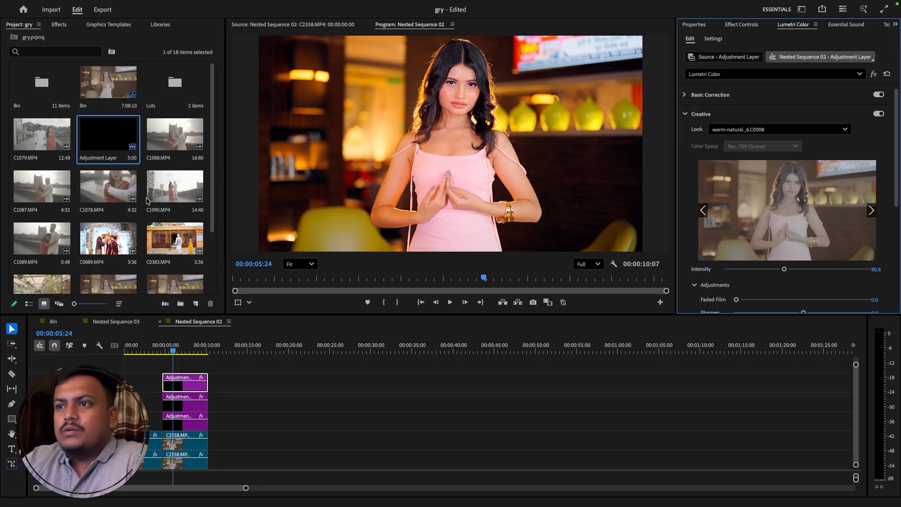
Open the project's Bin folder, load C2560.MP4 as the source clip and play it from its beginning.
scroll(166, 255, "down", 3)
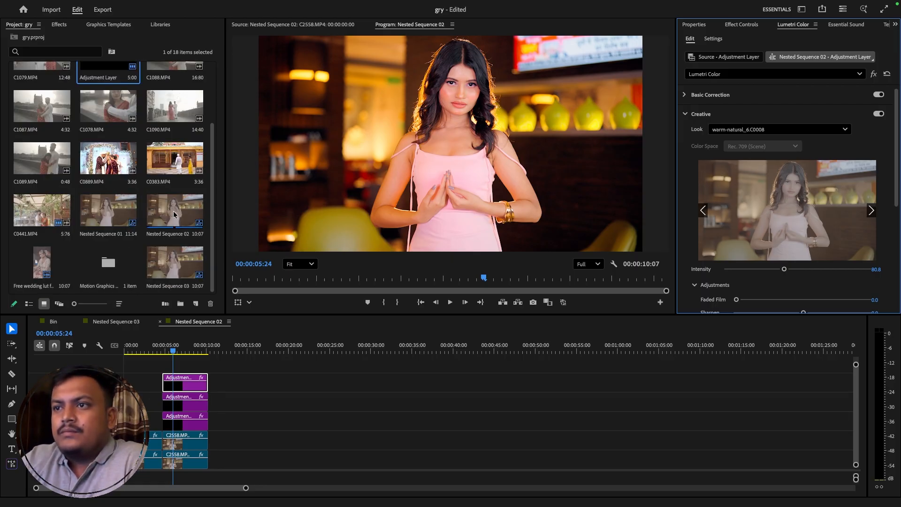
scroll(174, 215, "up", 4)
double_click(29, 87)
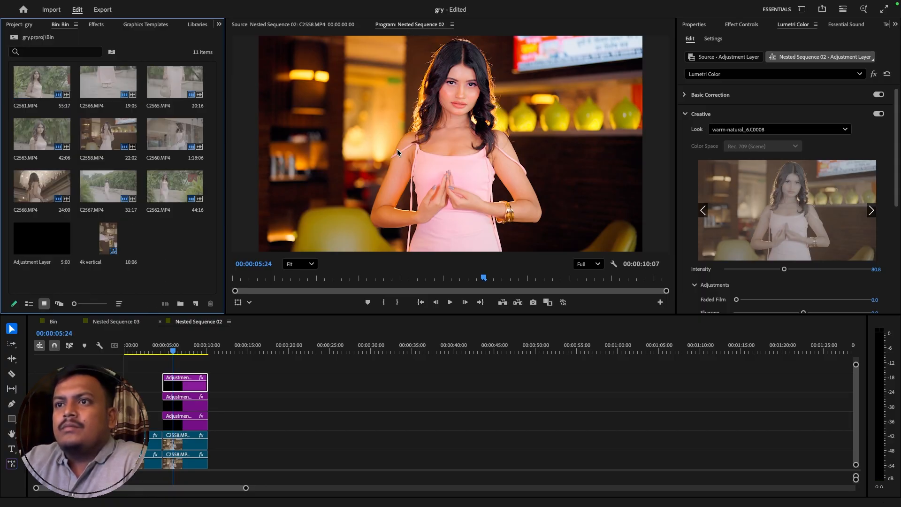
left_click(187, 133)
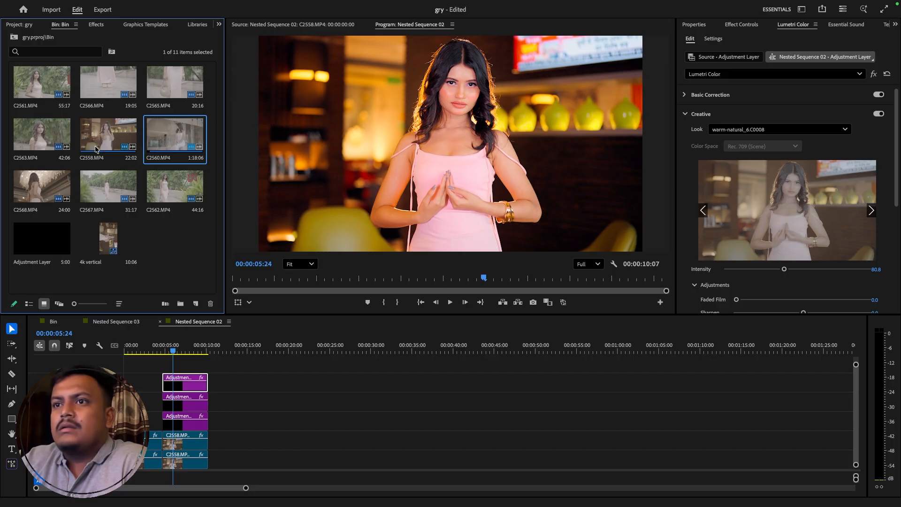
double_click(178, 140)
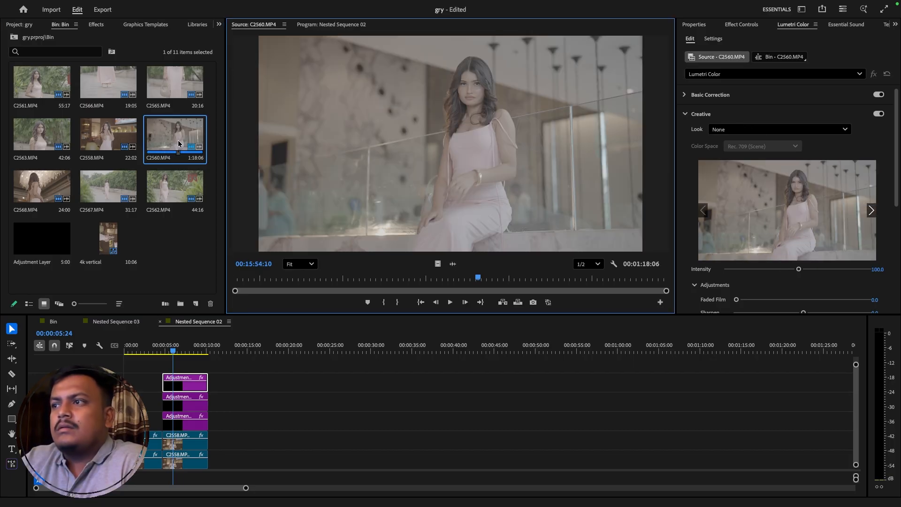
left_click_drag(478, 277, 212, 291)
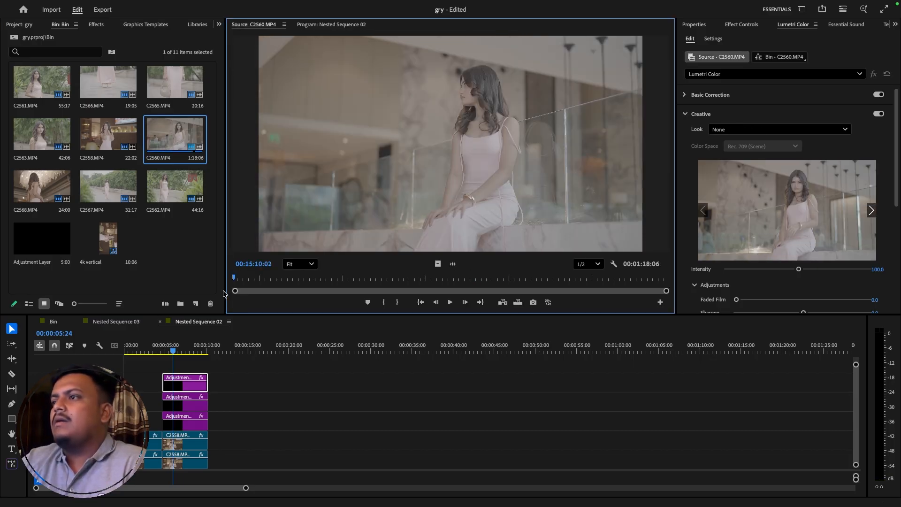
left_click(449, 303)
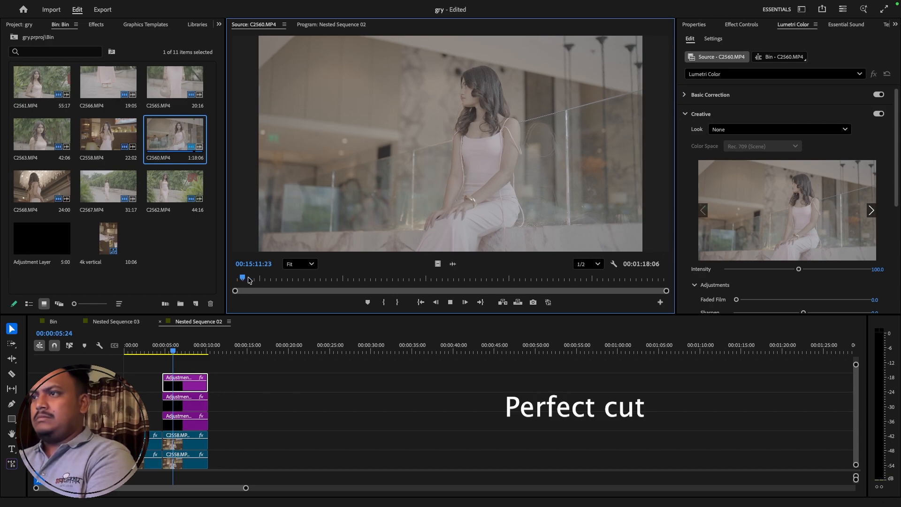
Mark a section of C2560.MP4 about 26:22 long and place its video only on the lowest track, right after C2558.MP4.
mouse_move(248, 280)
left_mouse_down()
mouse_move(448, 283)
mouse_move(322, 284)
mouse_move(358, 287)
mouse_move(321, 285)
mouse_move(334, 286)
left_mouse_up()
key("i")
key("o")
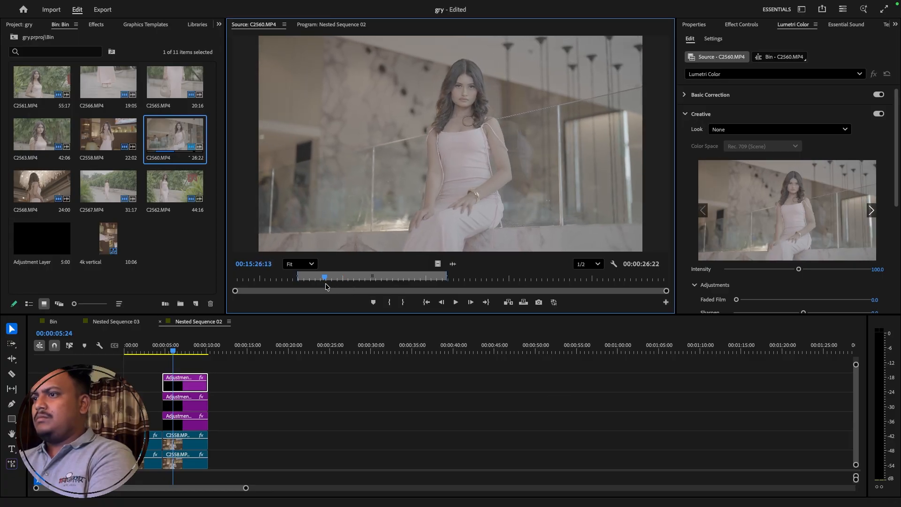
left_click_drag(437, 264, 217, 469)
left_click(263, 466)
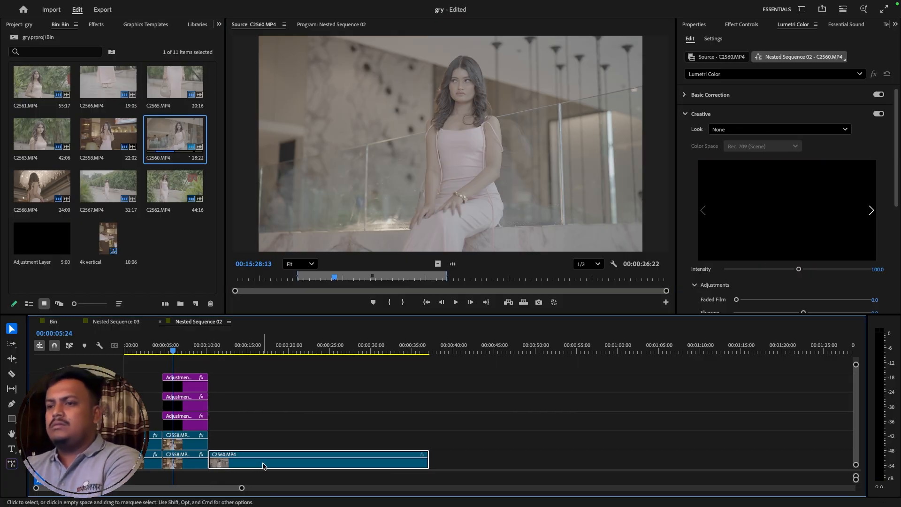
Add an Adjustment Layer above C2560.MP4, extend it to the clip's end and move the playhead to 00:00:17:06.
key("Down")
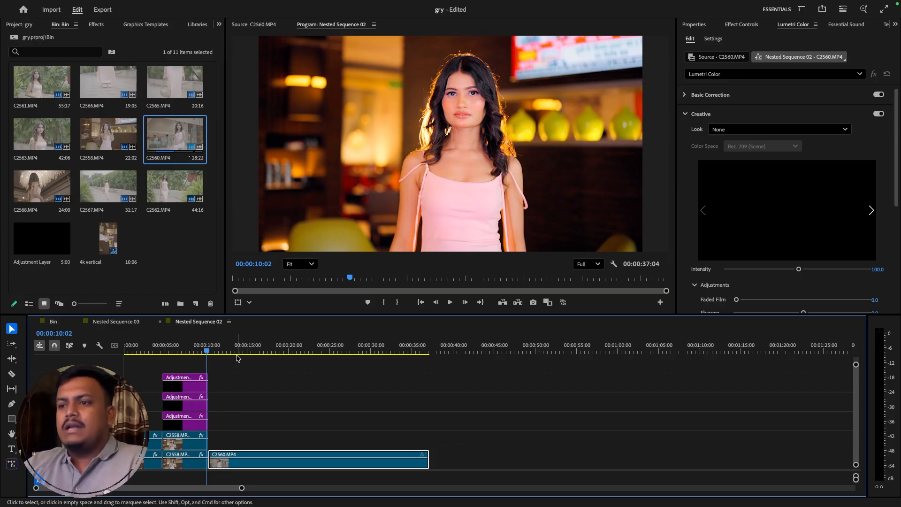
left_click_drag(241, 355, 194, 426)
left_click(252, 388)
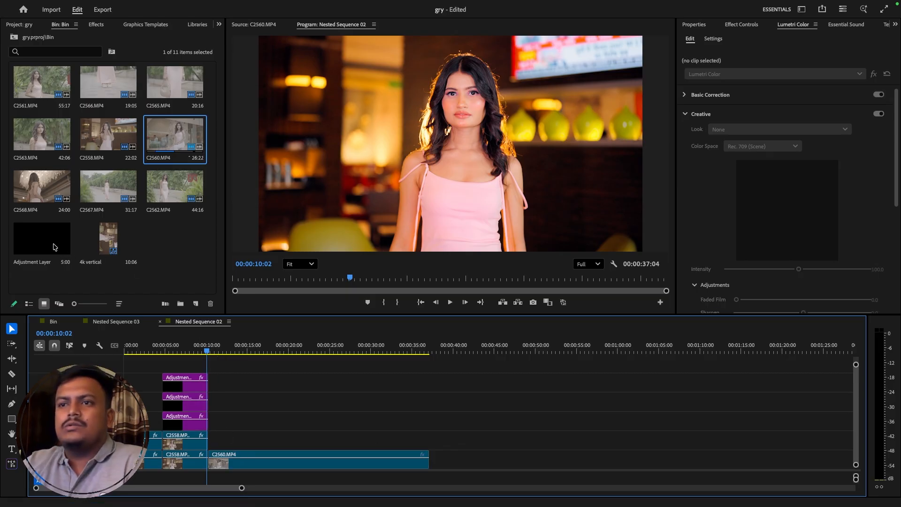
left_click_drag(42, 240, 407, 429)
left_click_drag(206, 353, 266, 352)
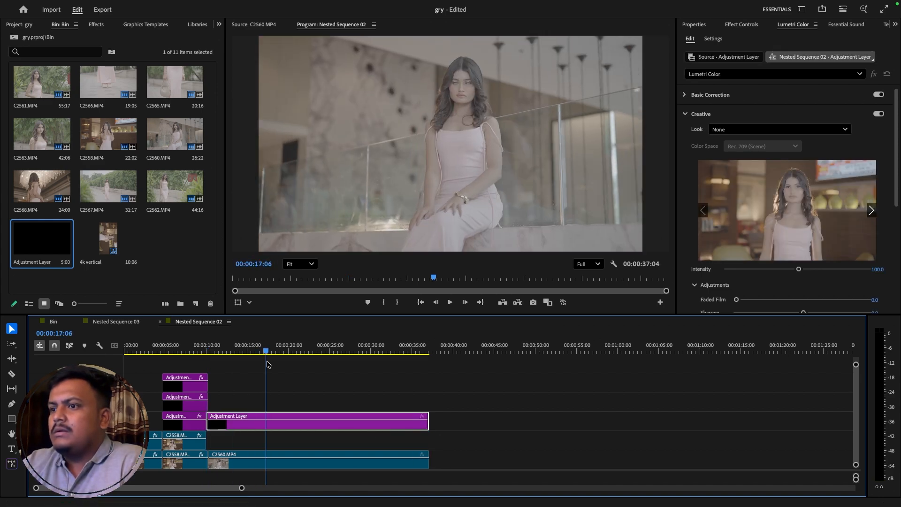
Apply 1_SGamut3CineSLog3_To_LC-709 from the SonyLookProfiles_SLog3_SGamut3Cine folder in Downloads as the new layer's Creative look.
left_click(739, 129)
left_click(748, 158)
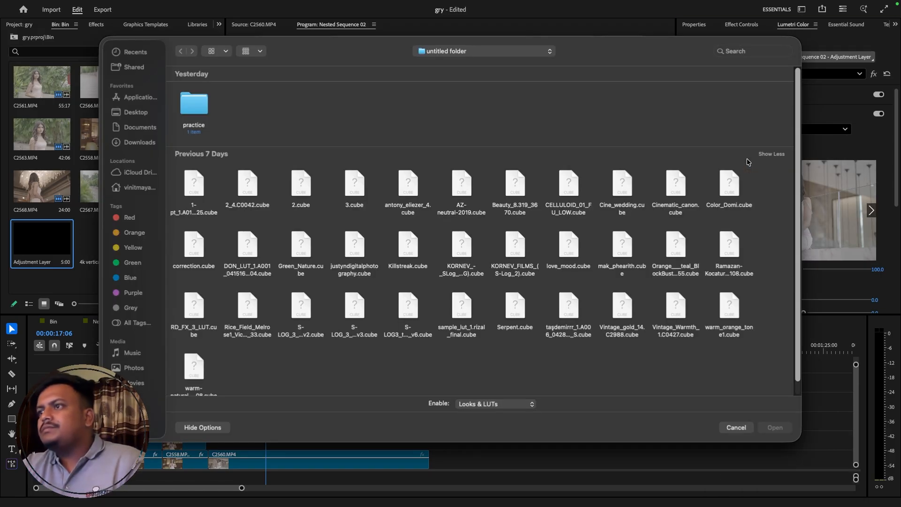
left_click(136, 143)
double_click(200, 106)
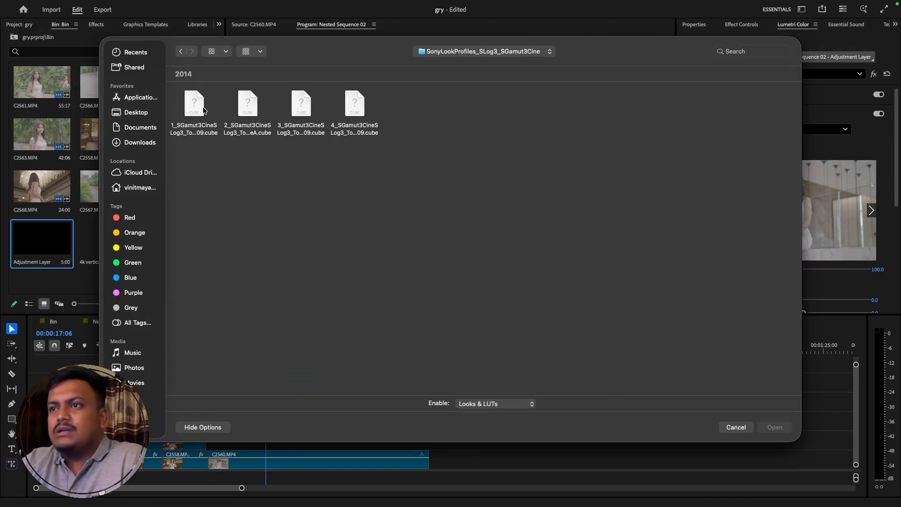
left_click(205, 111)
left_click(774, 427)
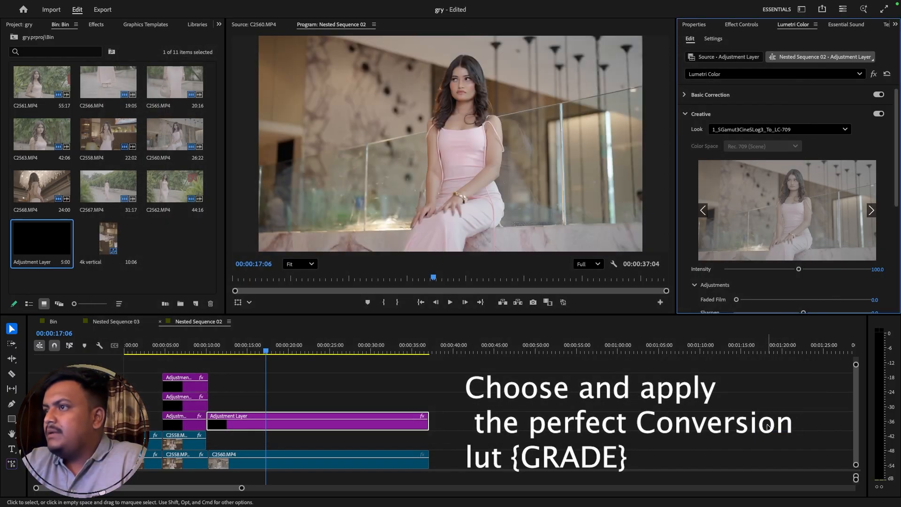
Try the 2_SGamut3CineSLog3_To_LC-709TypeA LUT as the Adjustment Layer's Creative look.
left_click(740, 136)
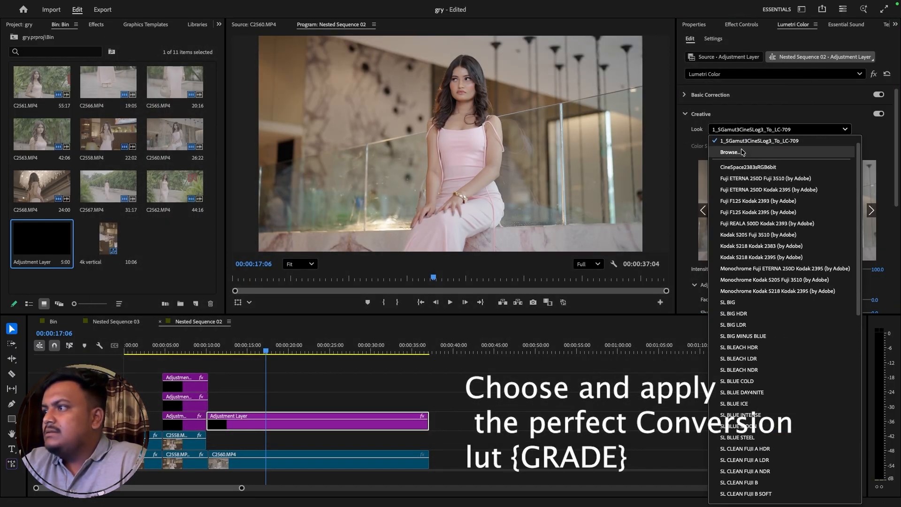
left_click(740, 151)
left_click(256, 109)
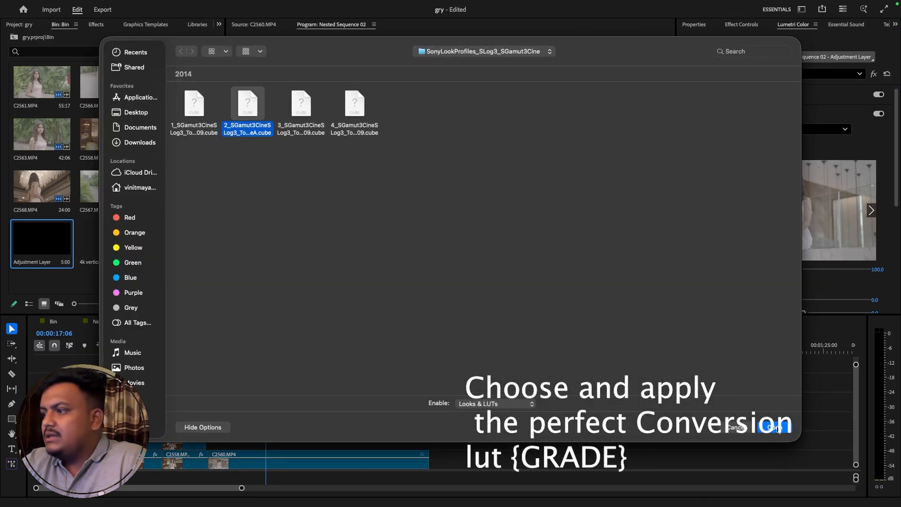
left_click(775, 427)
Try the 3_SGamut3CineSLog3_To_SLog2-709 LUT as the Adjustment Layer's Creative look.
left_click(735, 136)
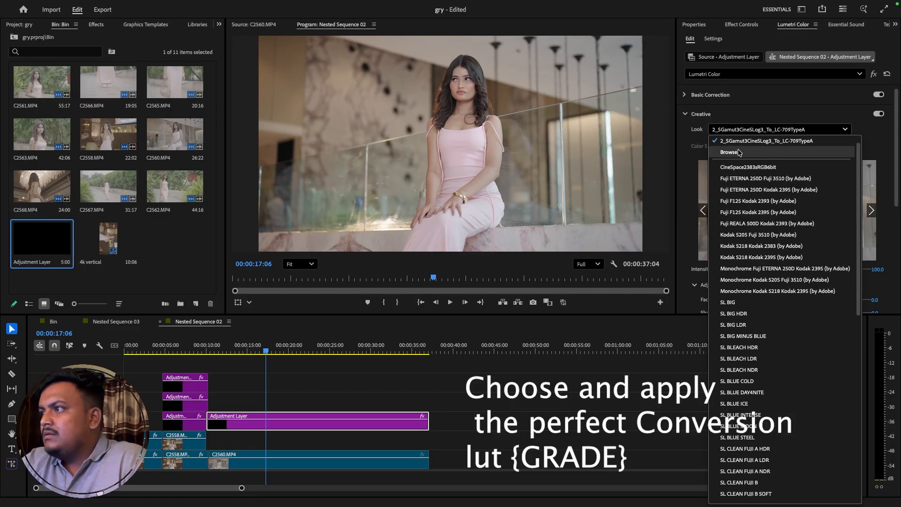
left_click(732, 151)
left_click(301, 105)
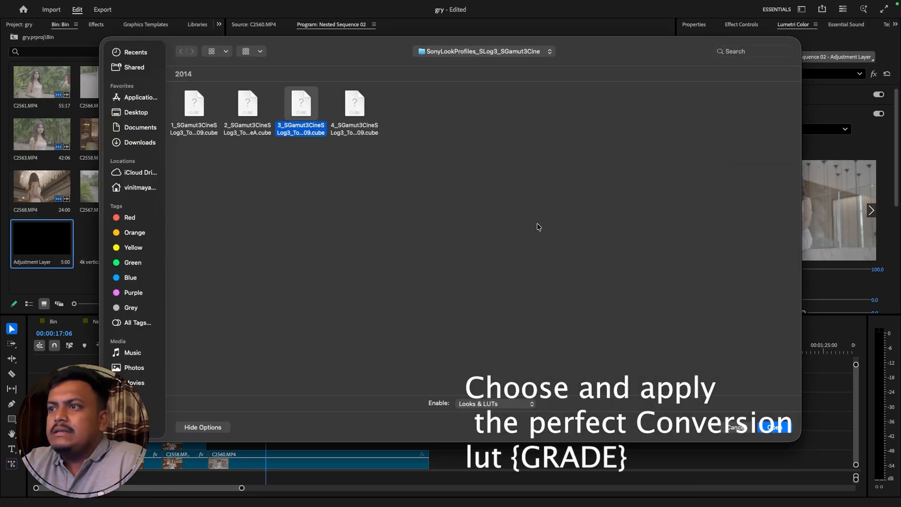
left_click(775, 427)
Try the 4_SGamut3CineSLog3_To_Cine+709 LUT as the Adjustment Layer's Creative look.
left_click(753, 129)
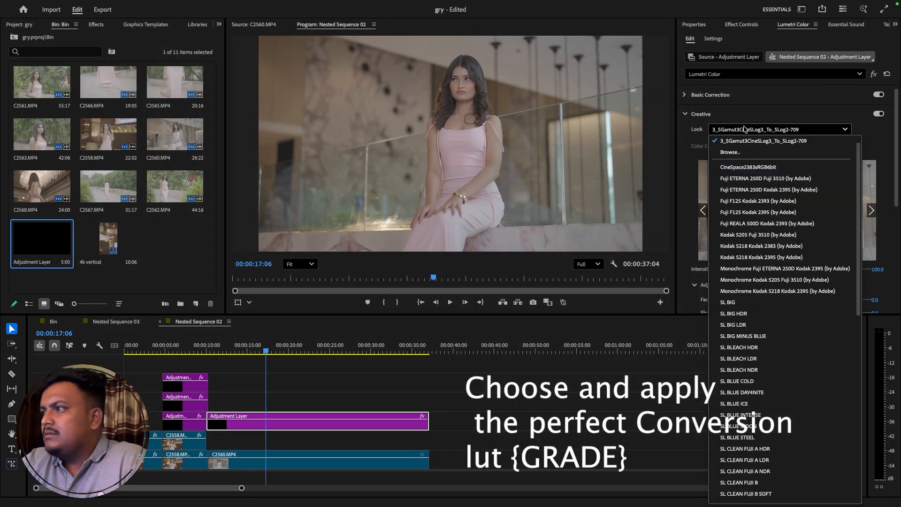
left_click(744, 155)
left_click(359, 112)
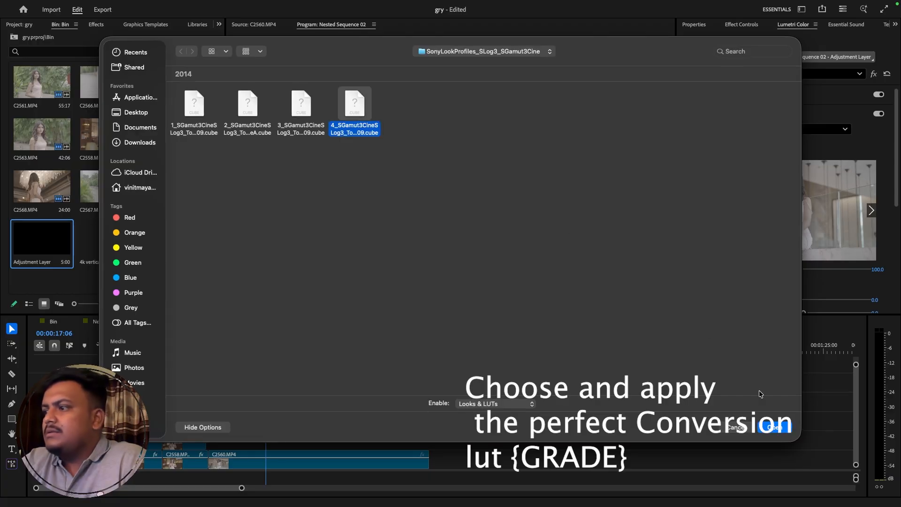
left_click(775, 427)
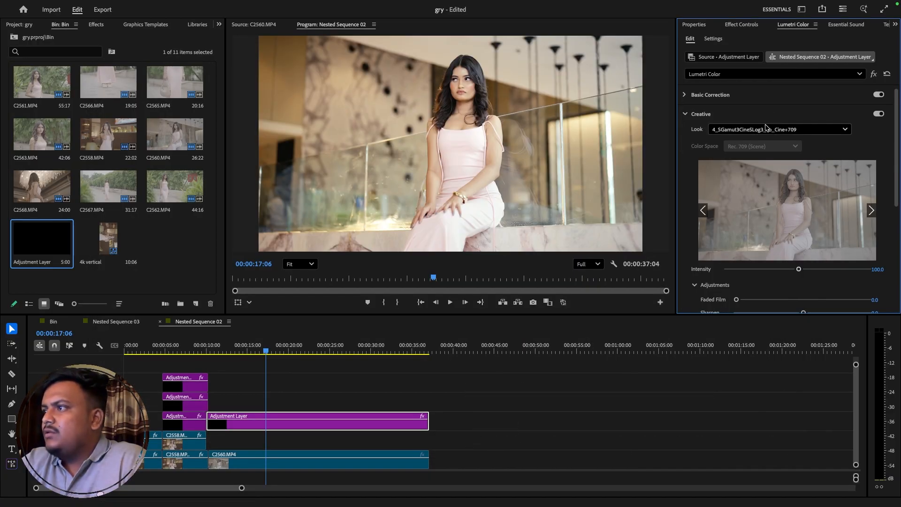
Switch the Adjustment Layer's Creative look back to the 1_SGamut3CineSLog3_To_LC-709 LUT.
left_click(766, 127)
left_click(773, 151)
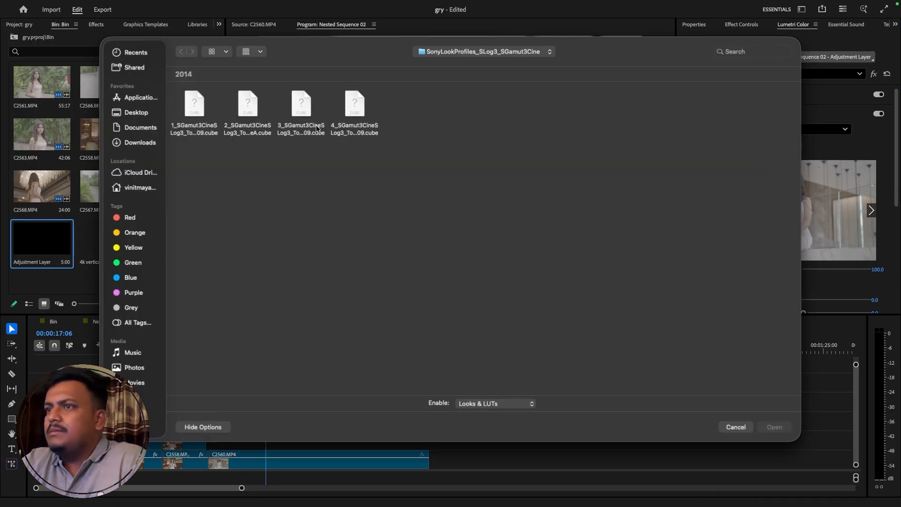
left_click(206, 110)
left_click(776, 428)
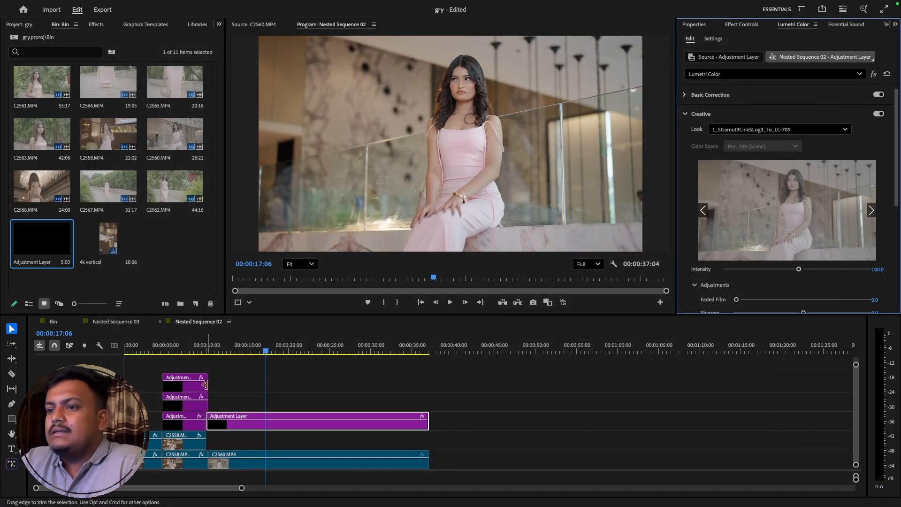
Add a second Adjustment Layer above the first one over C2560.MP4, extended to the clip's end.
left_click_drag(49, 241, 423, 408)
left_click(424, 408)
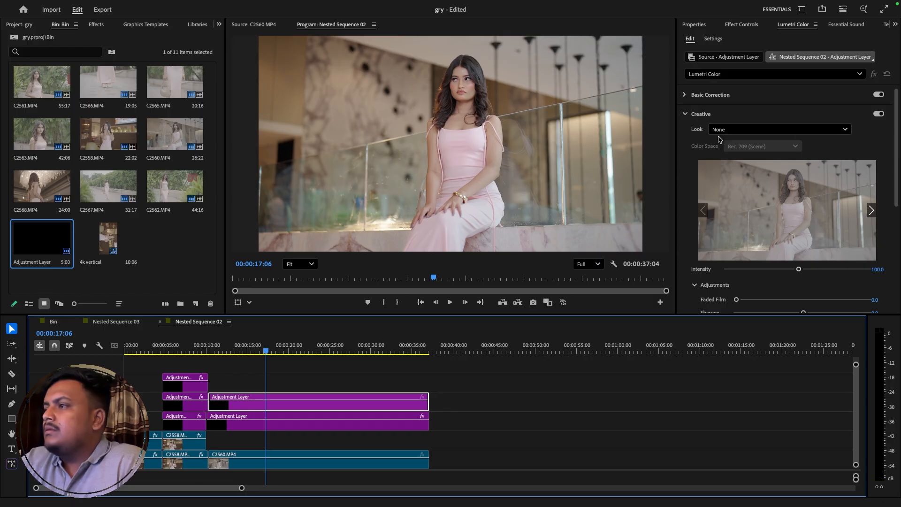
scroll(799, 248, "down", 2)
Copy the Lumetri Color effect from the top Adjustment Layer over C2558.MP4 and paste it onto the upper Adjustment Layer over C2560.MP4.
left_click(188, 384)
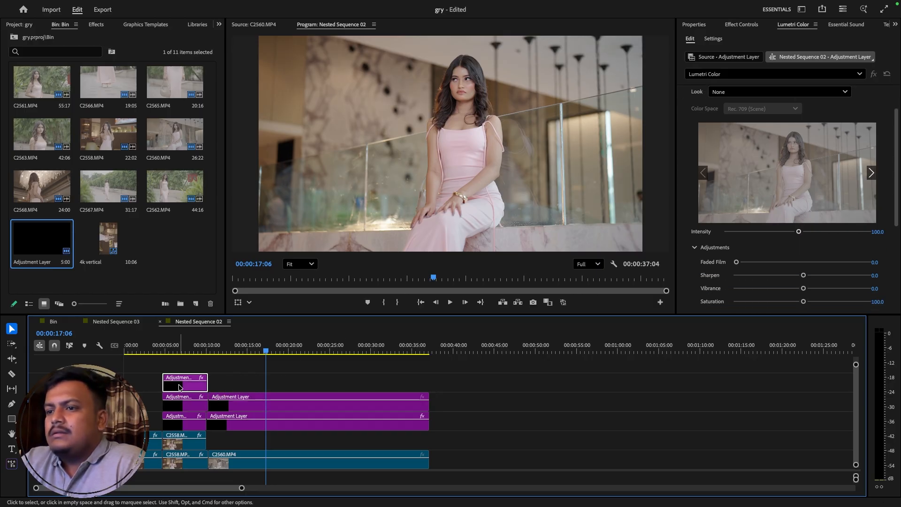
left_click(743, 24)
scroll(792, 190, "down", 2)
right_click(725, 206)
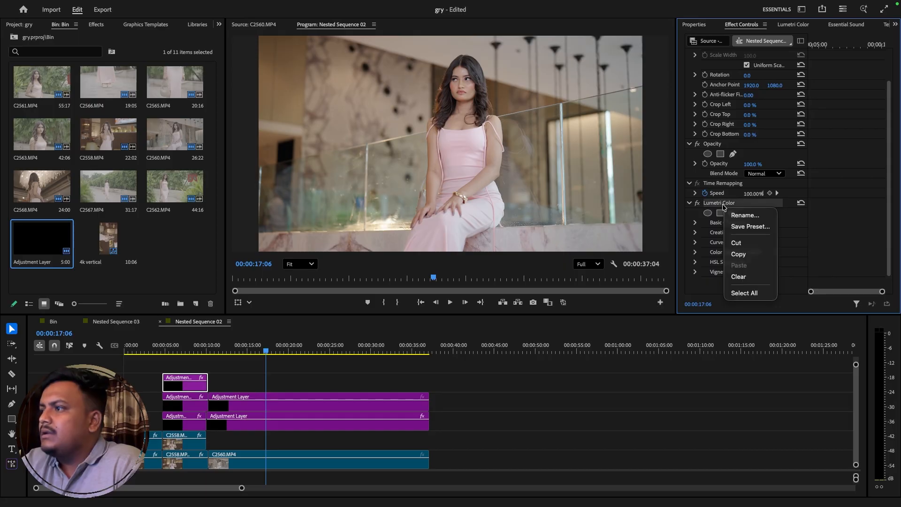
left_click(749, 254)
left_click(376, 407)
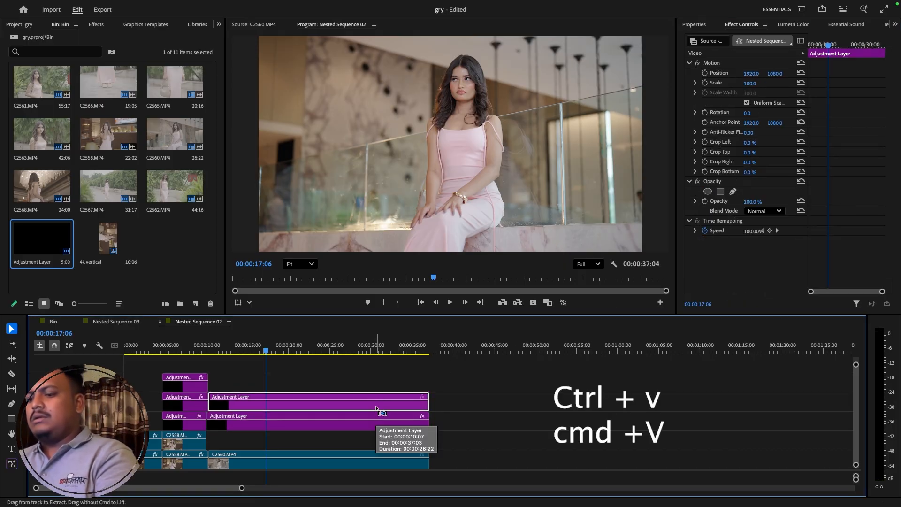
key("ctrl+v")
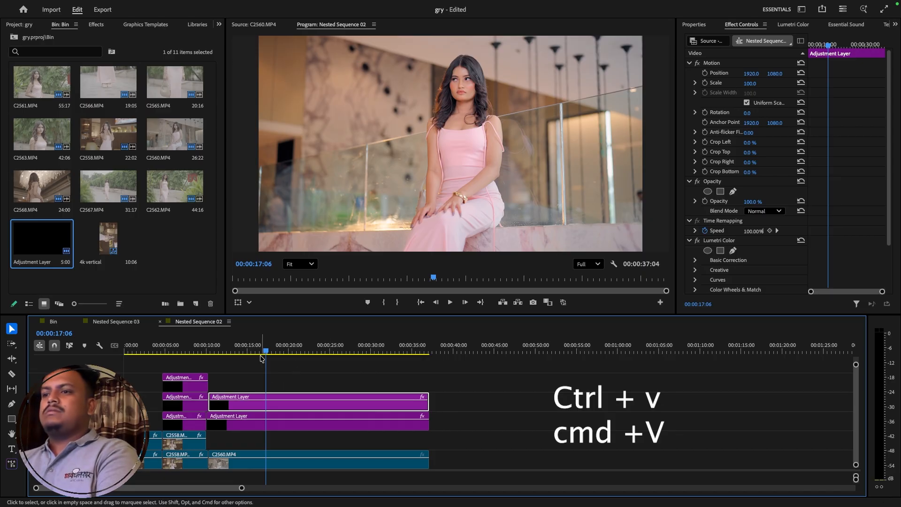
Play the graded C2560.MP4 section, then split both of its Adjustment Layers at 00:00:20:05.
left_click(216, 351)
key("space")
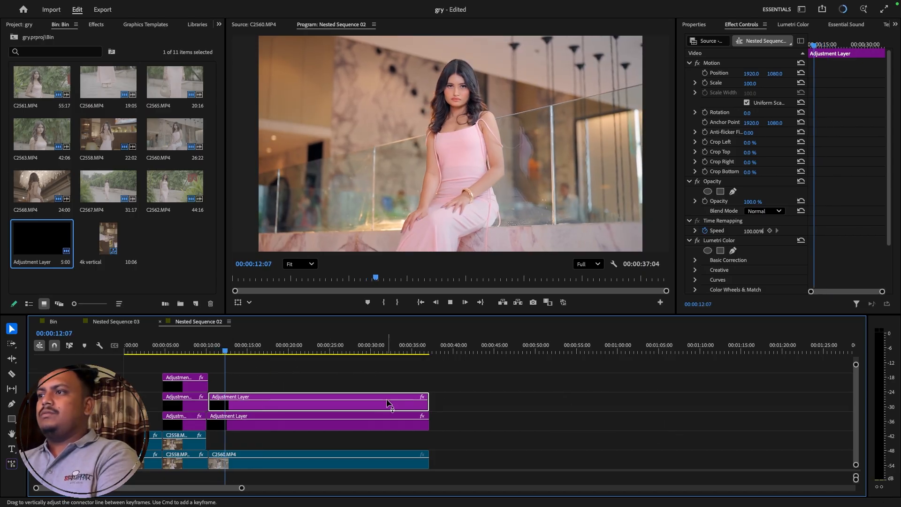
left_click_drag(255, 352, 289, 369)
key("c")
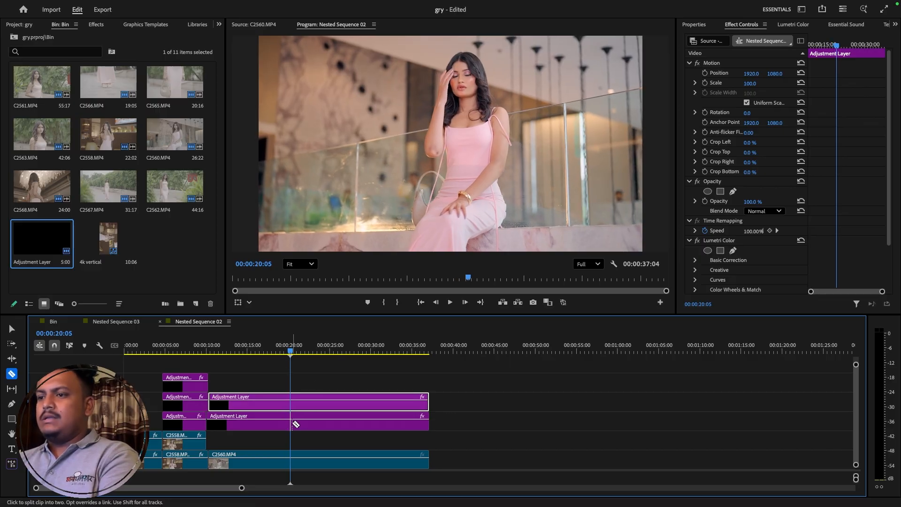
left_click(291, 408)
key("v")
Delete the Adjustment Layer parts before 00:00:20:05 over C2560.MP4 and move the two remaining parts down one track.
left_click_drag(262, 373, 262, 425)
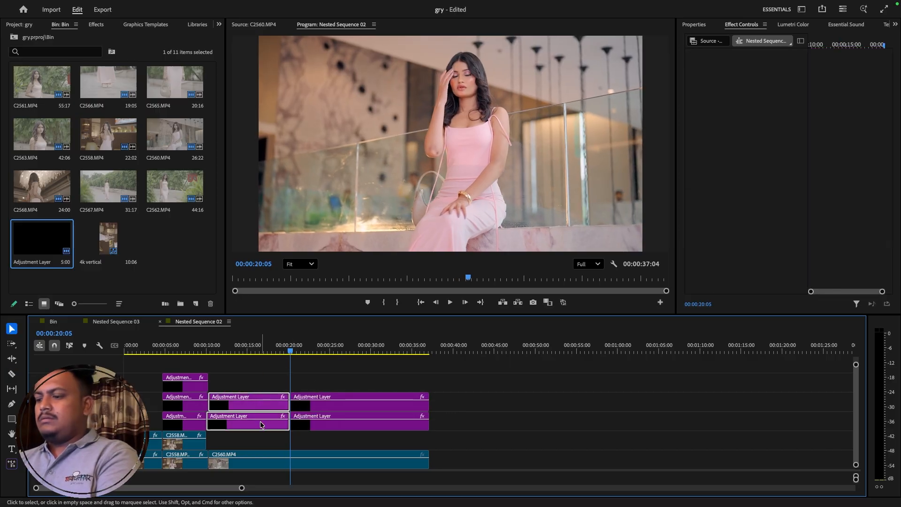
key("Delete")
left_click_drag(332, 376, 334, 448)
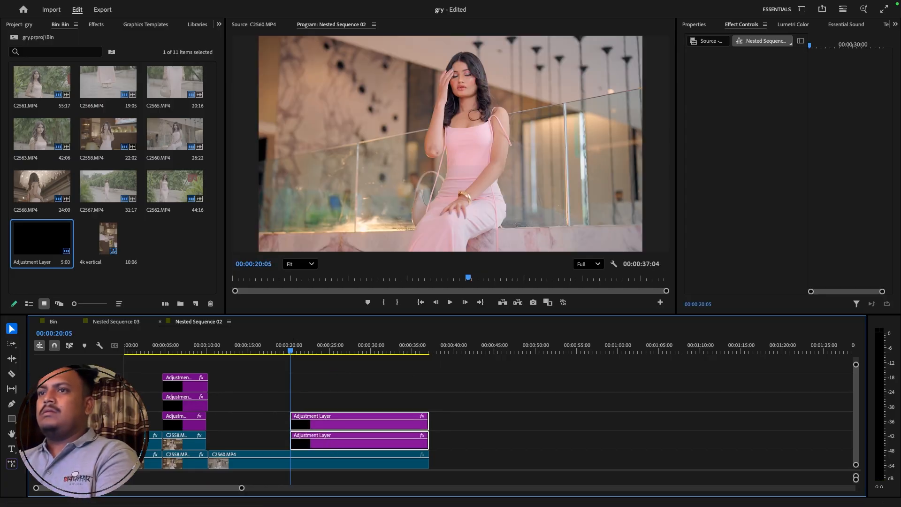
Shift the upper Adjustment Layer over C2560.MP4 to start at about 00:00:23, then play the section through to the clip's end.
key("space")
left_click(234, 350)
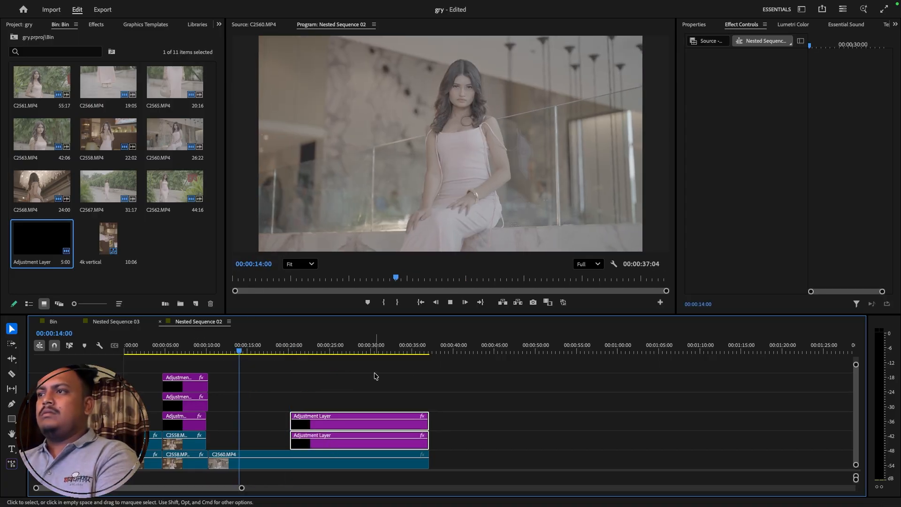
left_click_drag(339, 423, 382, 424)
left_click(362, 386)
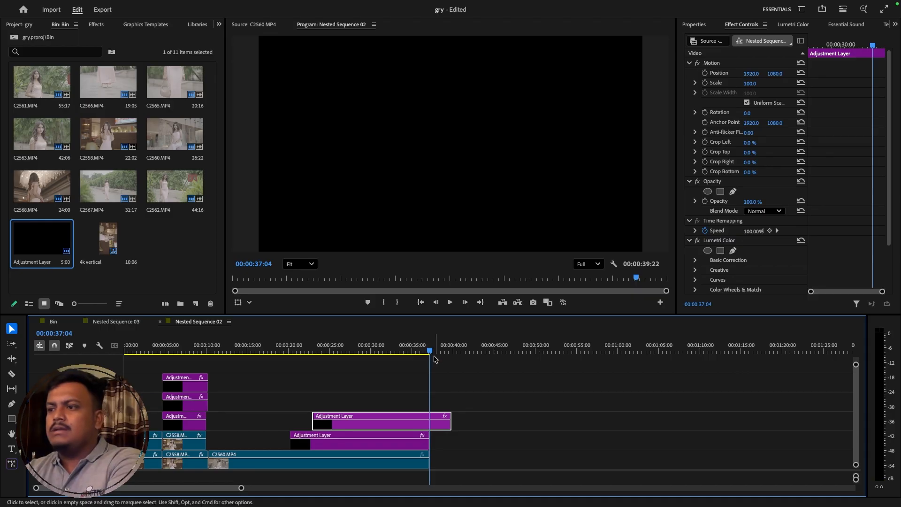
mouse_move(434, 359)
left_mouse_down()
mouse_move(396, 357)
mouse_move(434, 374)
left_mouse_up()
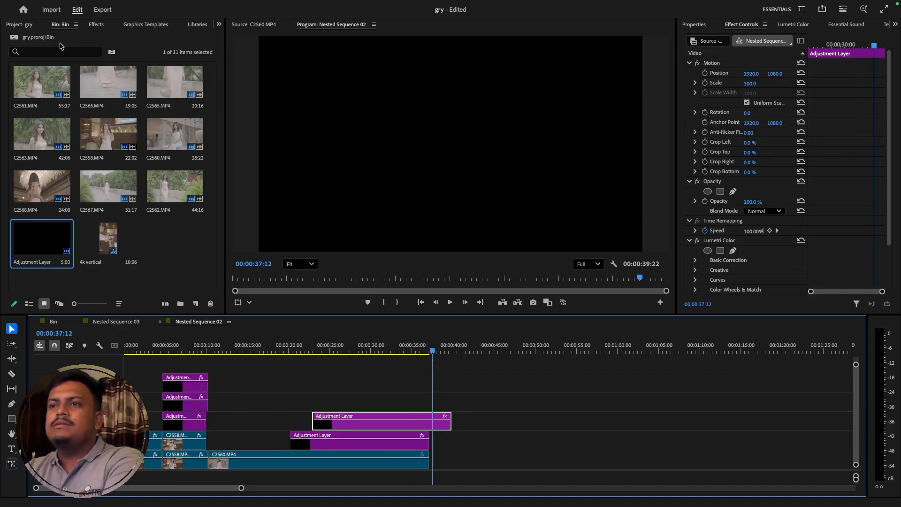
Mark an In point at 00:17:43:07 in C2562.MP4 and place the clip on the lowest video track at about 00:00:41.
left_click(179, 188)
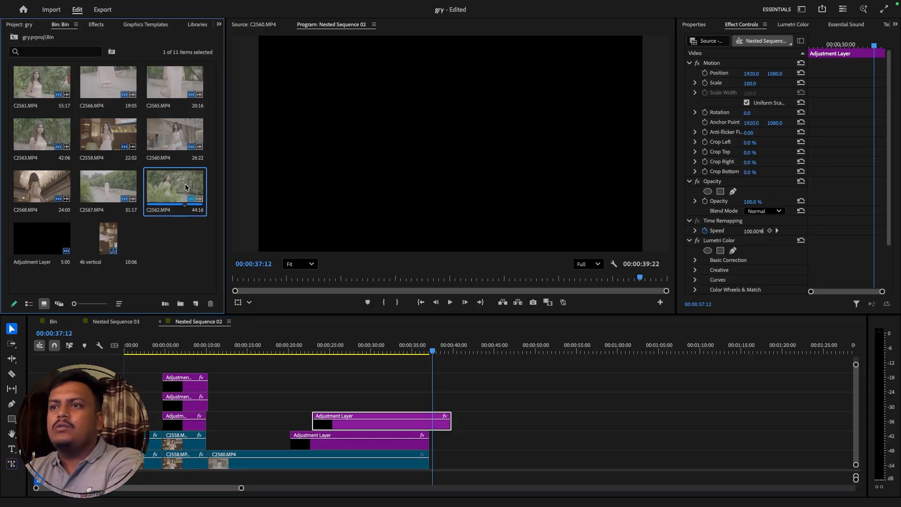
double_click(133, 188)
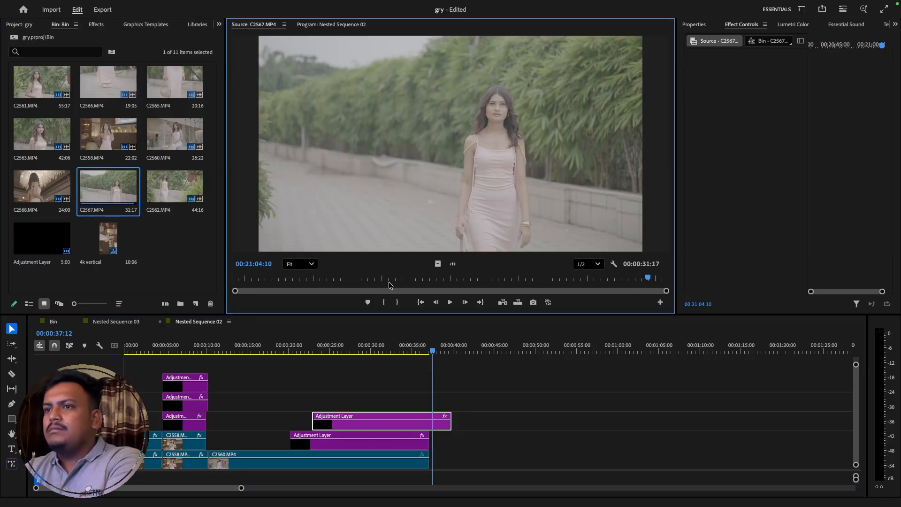
double_click(173, 182)
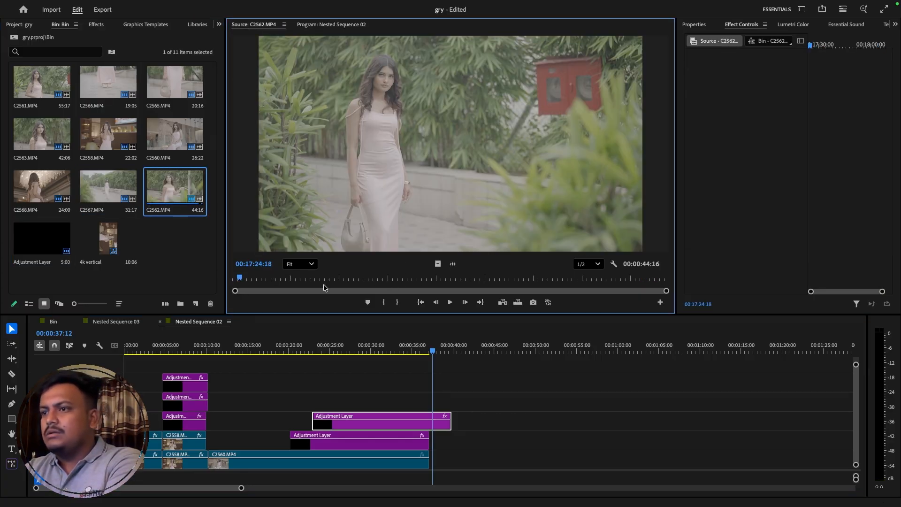
mouse_move(242, 278)
left_mouse_down()
mouse_move(429, 283)
mouse_move(420, 283)
mouse_move(516, 317)
mouse_move(481, 459)
mouse_move(467, 464)
left_mouse_up()
key("i")
Copy both Adjustment Layers from C2560.MP4 over C2562.MP4, fitting the lower to the clip's length and starting the upper at 00:00:48:19.
left_click(366, 442)
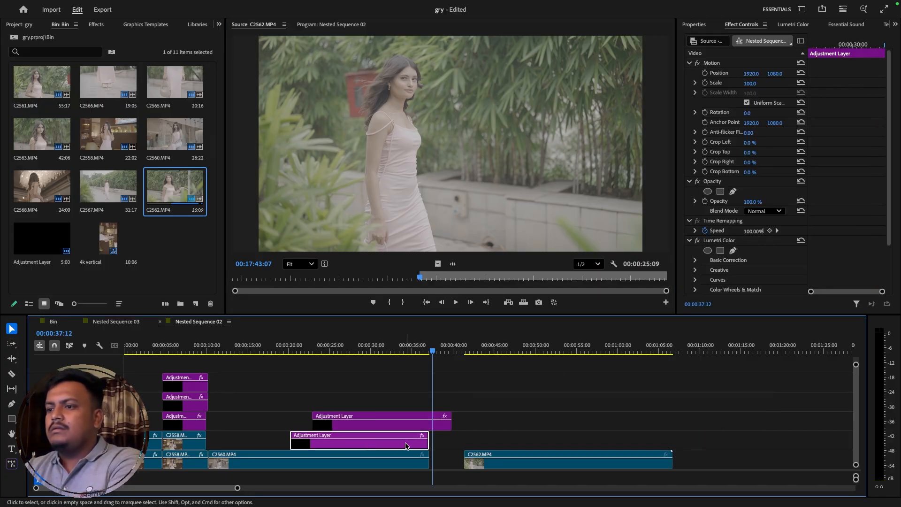
left_click_drag(410, 442, 670, 443)
left_click_drag(432, 359, 467, 358)
key("space")
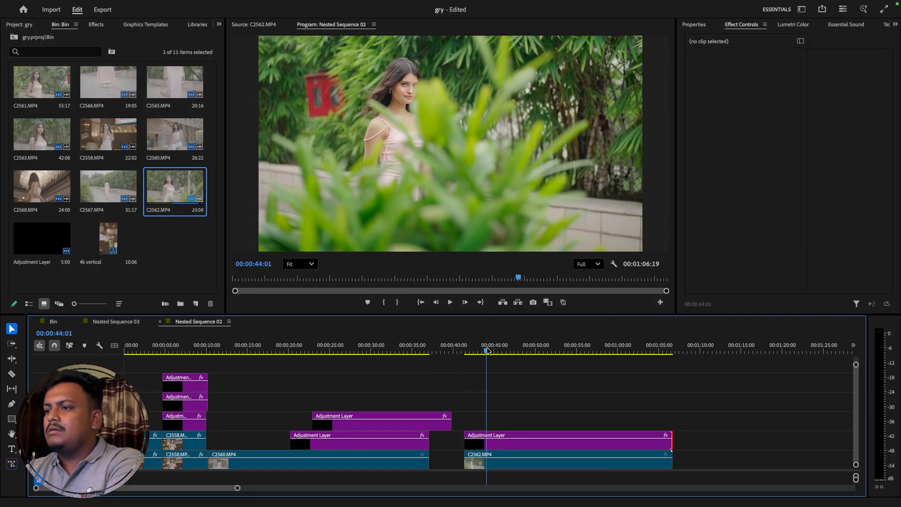
key("space")
left_click_drag(410, 426, 629, 425)
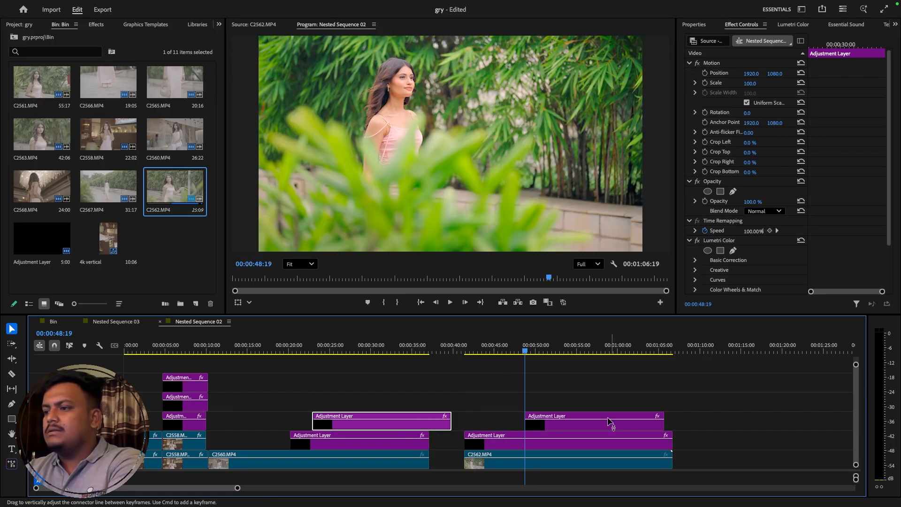
Split the lower Adjustment Layer over C2562.MP4 at the upper layer's start, 00:00:48:19, and delete the part before the cut.
left_click_drag(508, 352, 487, 352)
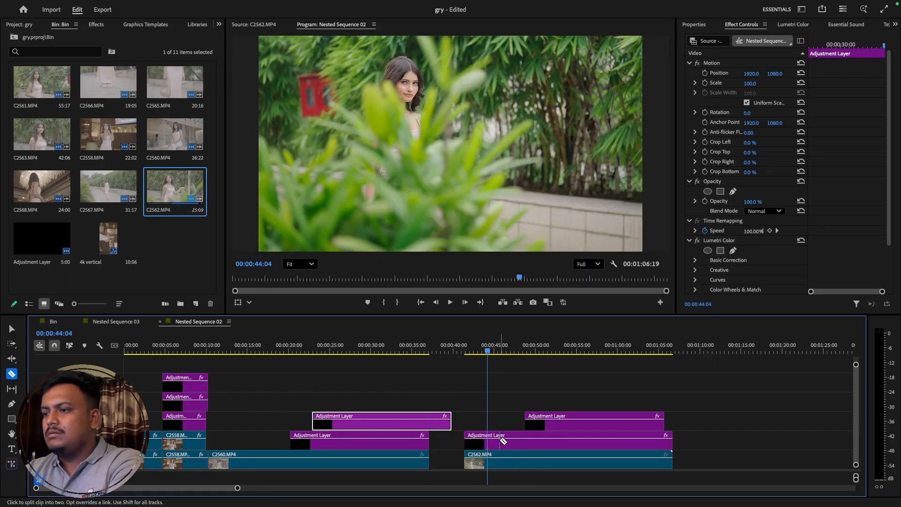
left_click(524, 441)
key("v")
left_click(509, 444)
key("Delete")
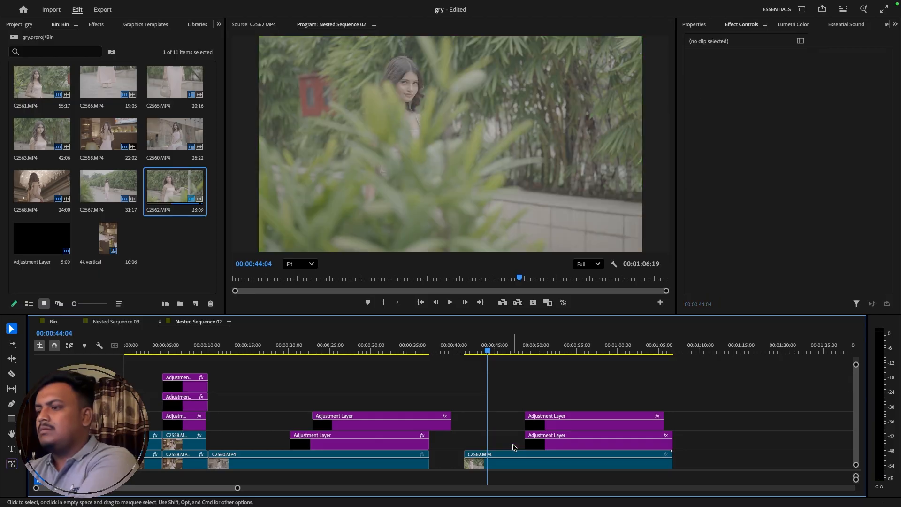
Shift the upper Adjustment Layer over C2562.MP4 to start at about 00:00:51, then play the clip from ungraded to fully graded.
left_click(551, 423)
left_click_drag(551, 424, 575, 429)
key("space")
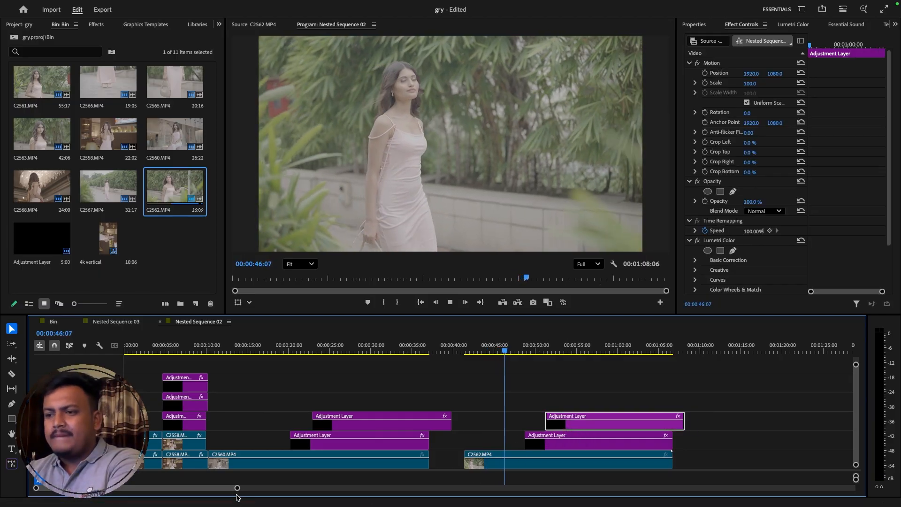
left_click_drag(237, 488, 255, 490)
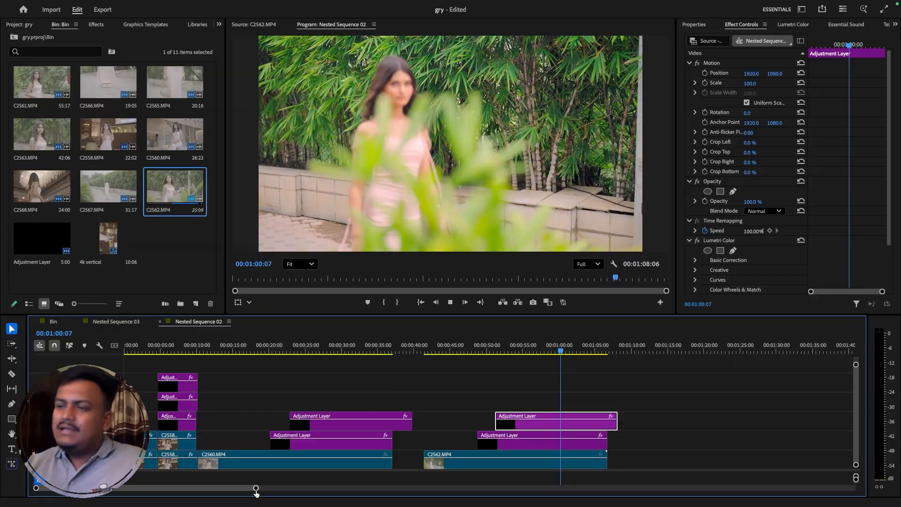
key("space")
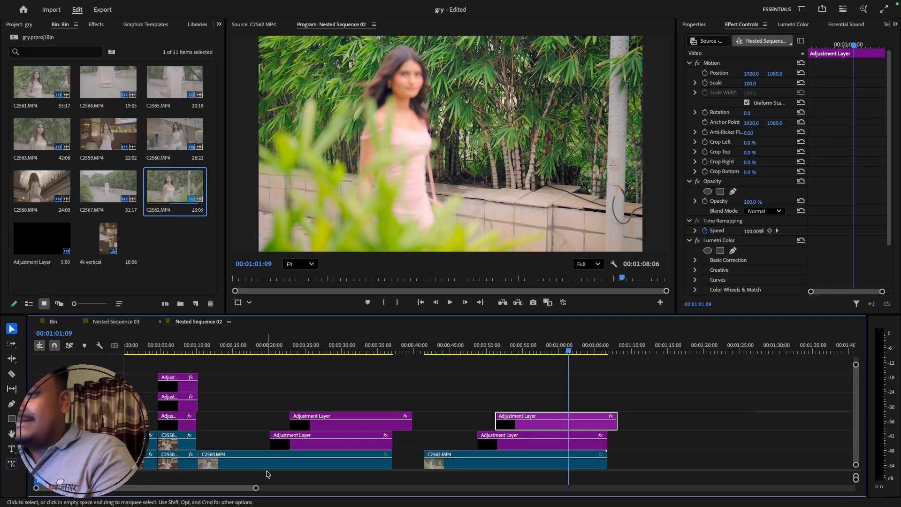
Take the editing window out of full-screen mode.
left_click_drag(256, 488, 294, 490)
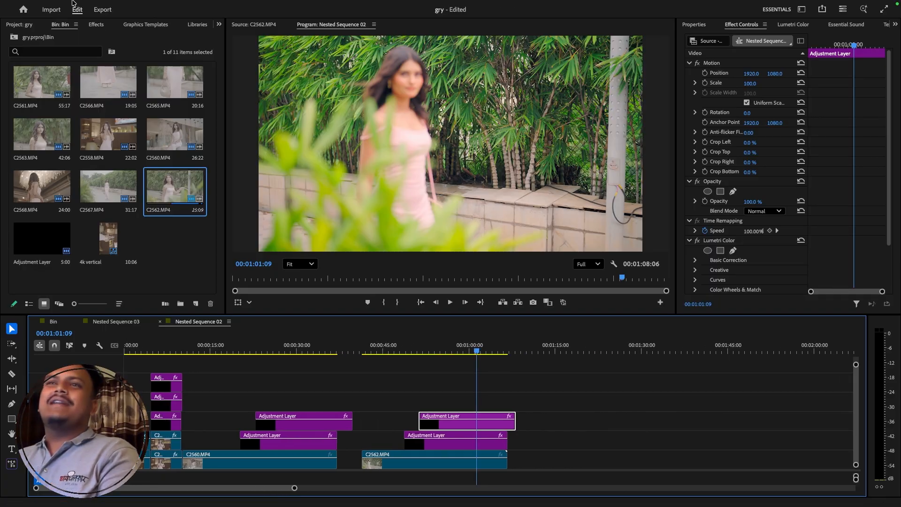
mouse_move(73, 2)
left_click(28, 24)
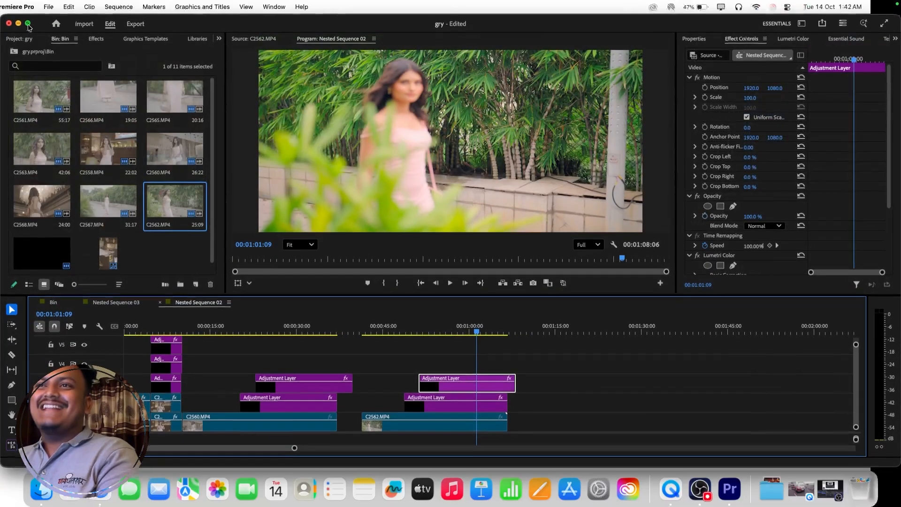